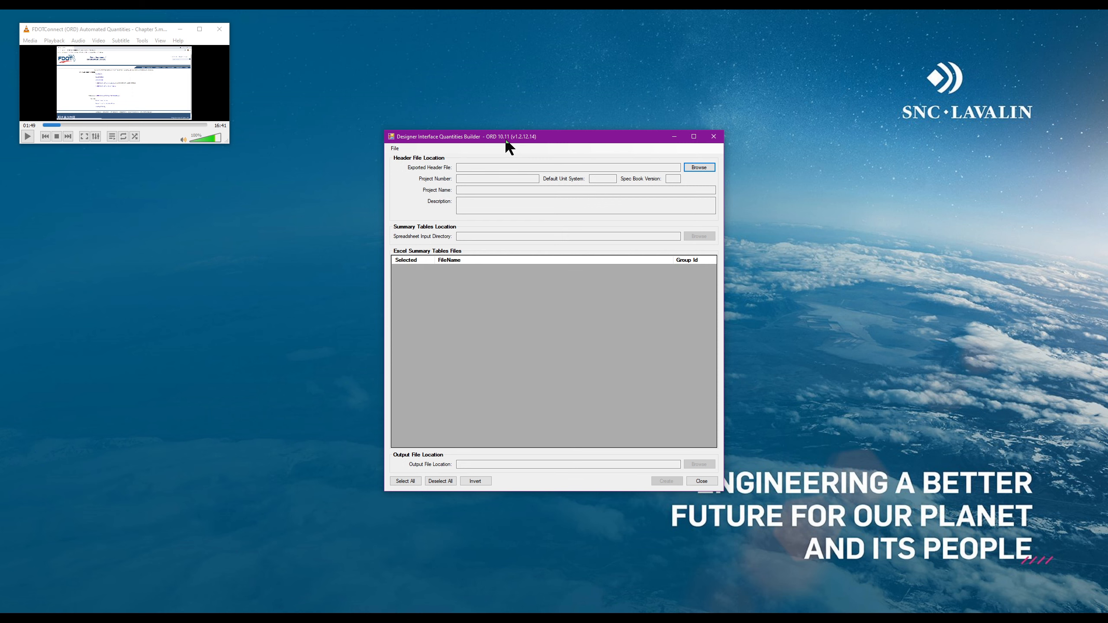
Close the empty Quantities Builder and return to ProjectWise Explorer
left_click_drag(505, 142, 479, 159)
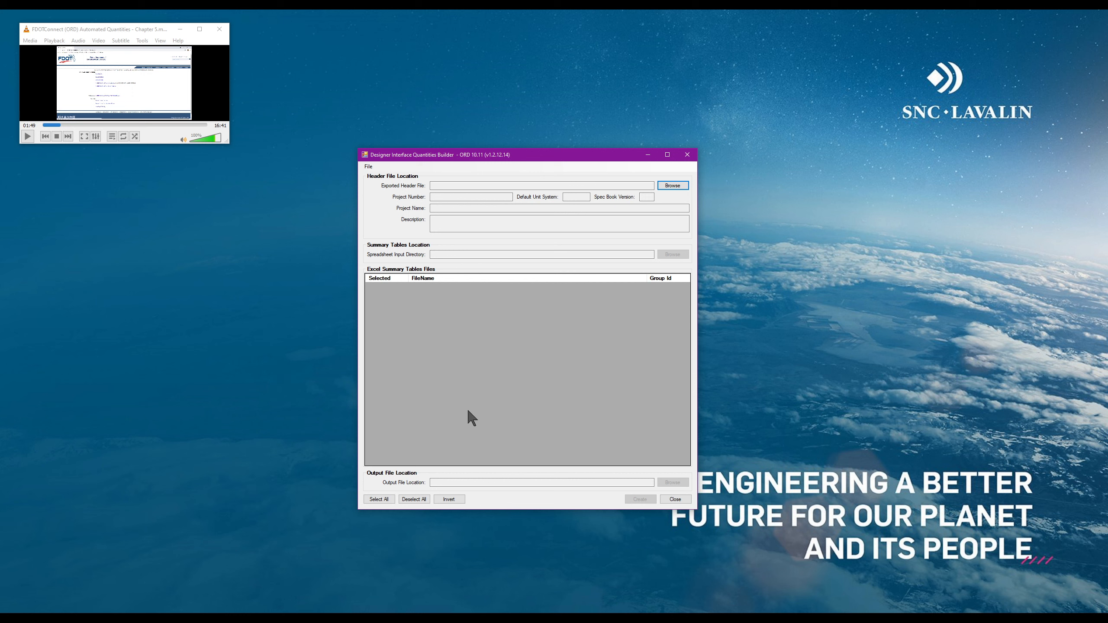
left_click(687, 156)
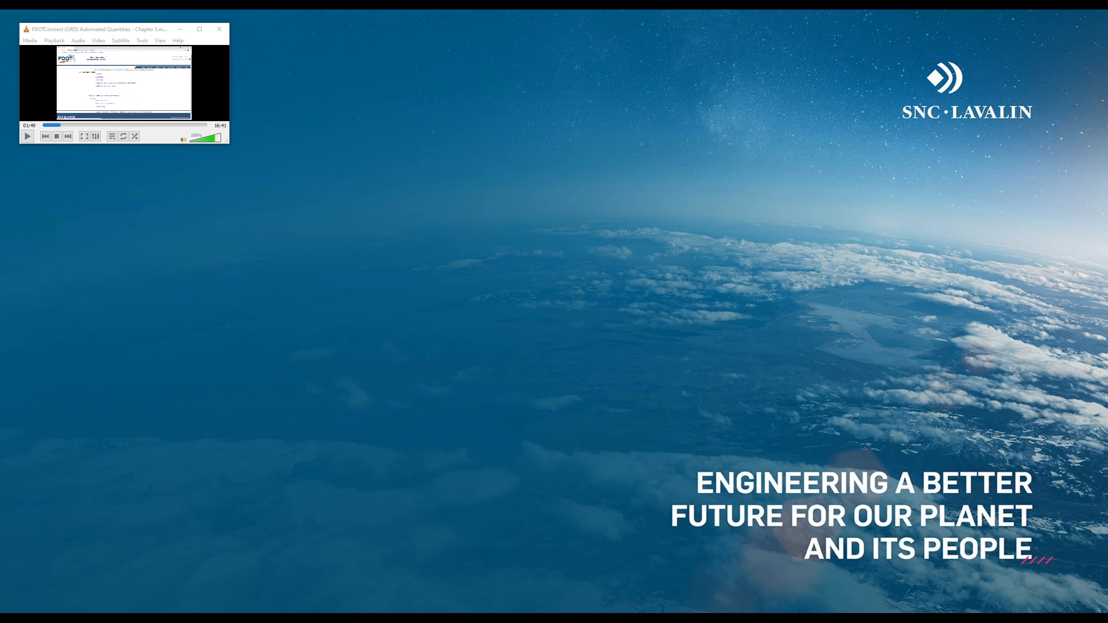
key("alt+Tab")
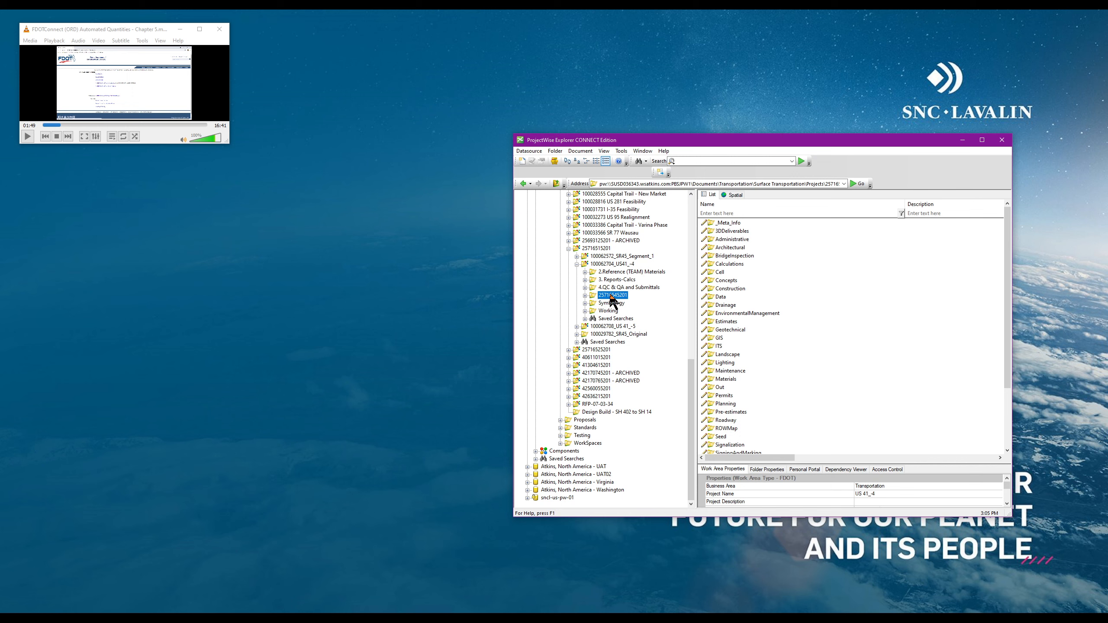
Open the project's Calculations folder in ProjectWise and start a new File Explorer window
double_click(729, 264)
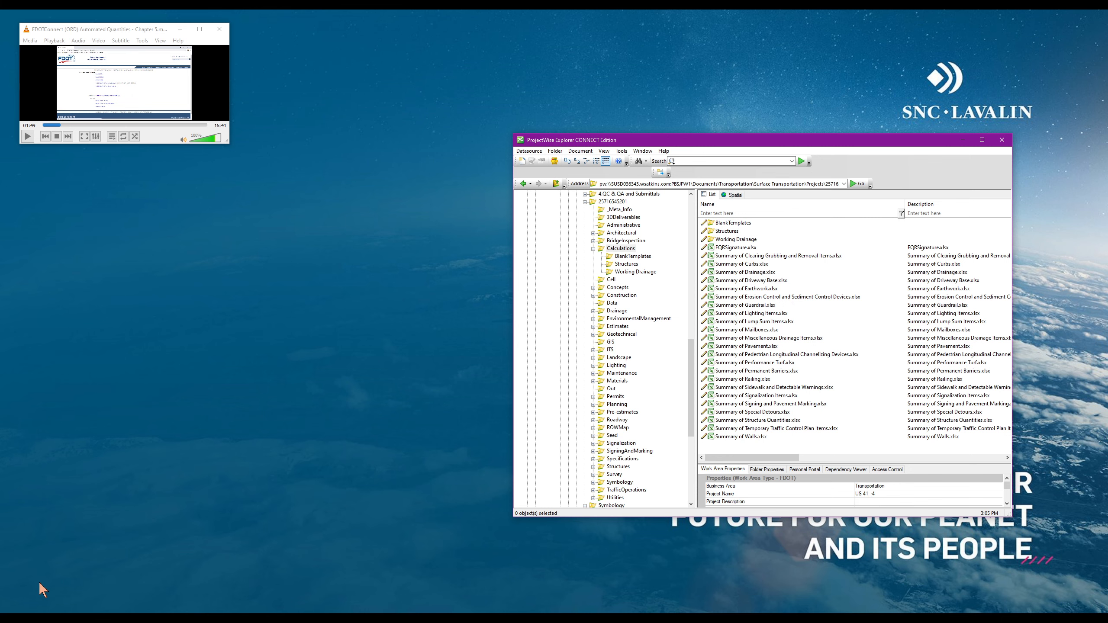
mouse_move(755, 140)
left_mouse_down()
mouse_move(773, 133)
mouse_move(764, 134)
left_mouse_up()
left_click(218, 618)
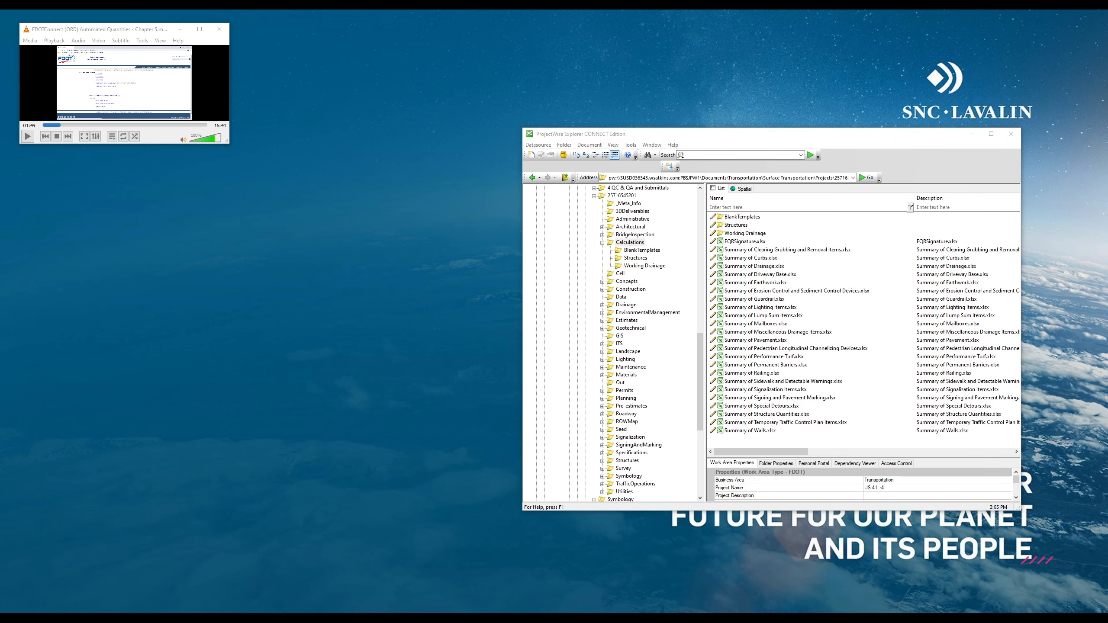
Navigate File Explorer to C:\Worksets\FDOT and select the 100062704_US41_-4 folder
scroll(123, 461, "down", 3)
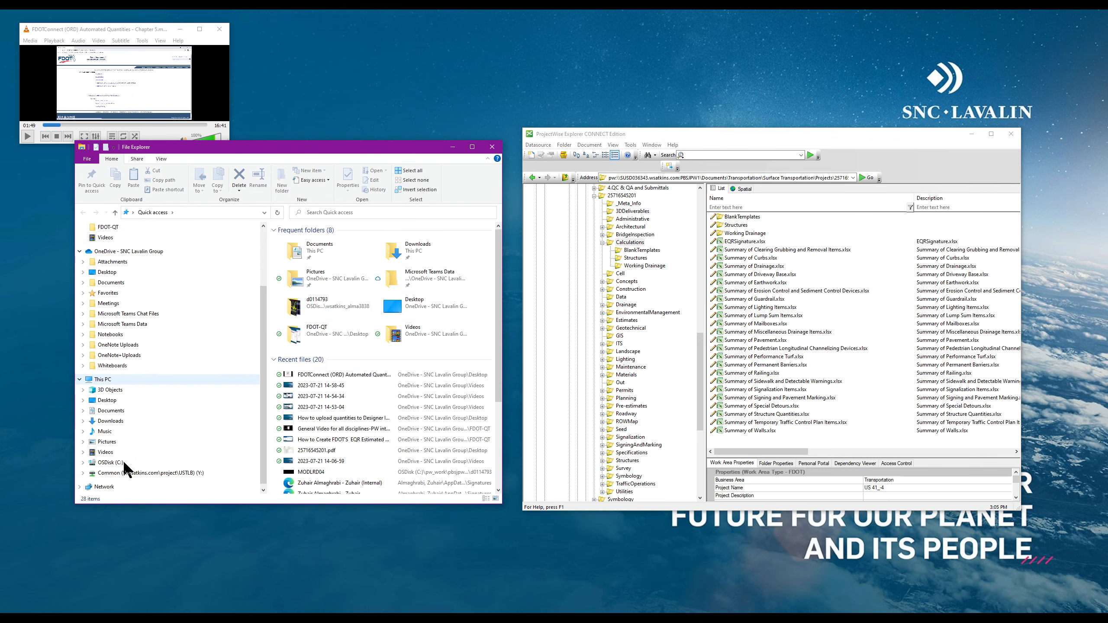
left_click(121, 454)
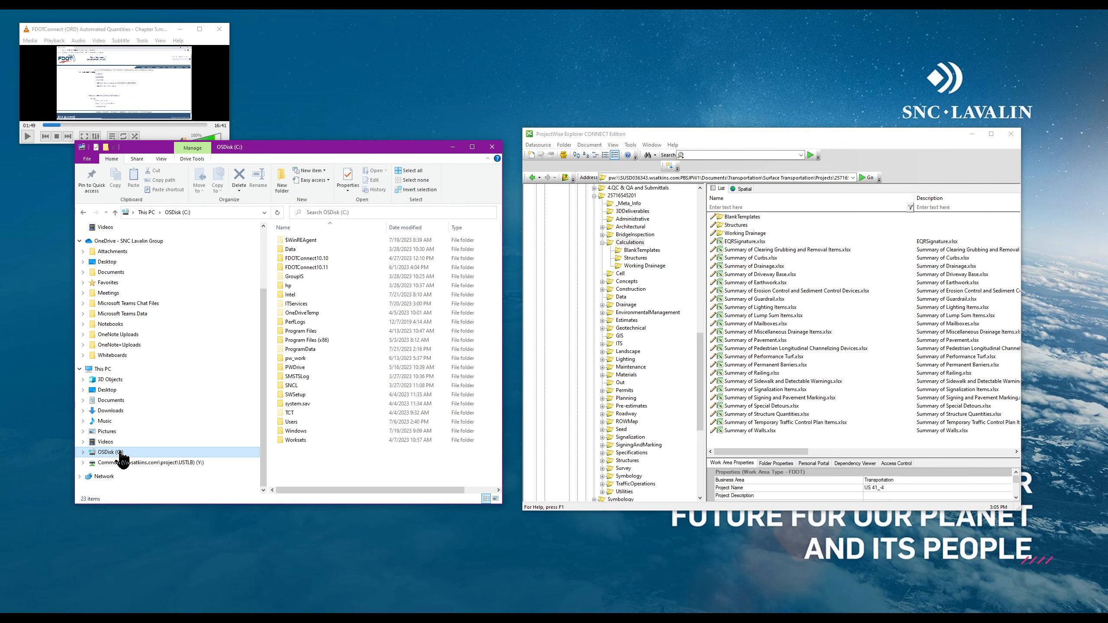
double_click(313, 440)
double_click(301, 239)
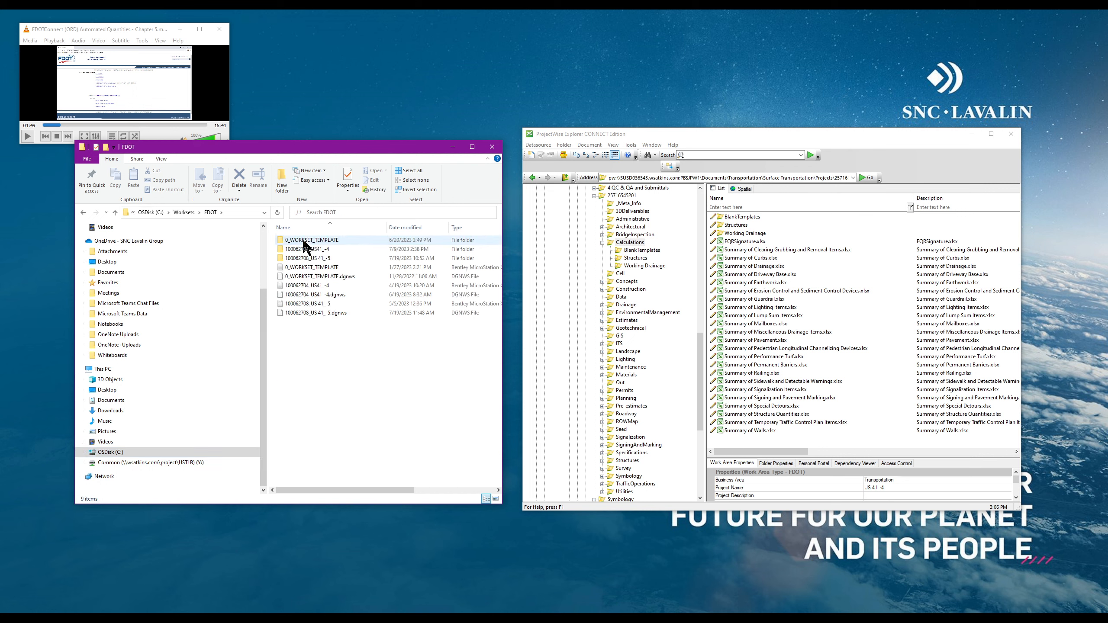
left_click(344, 248)
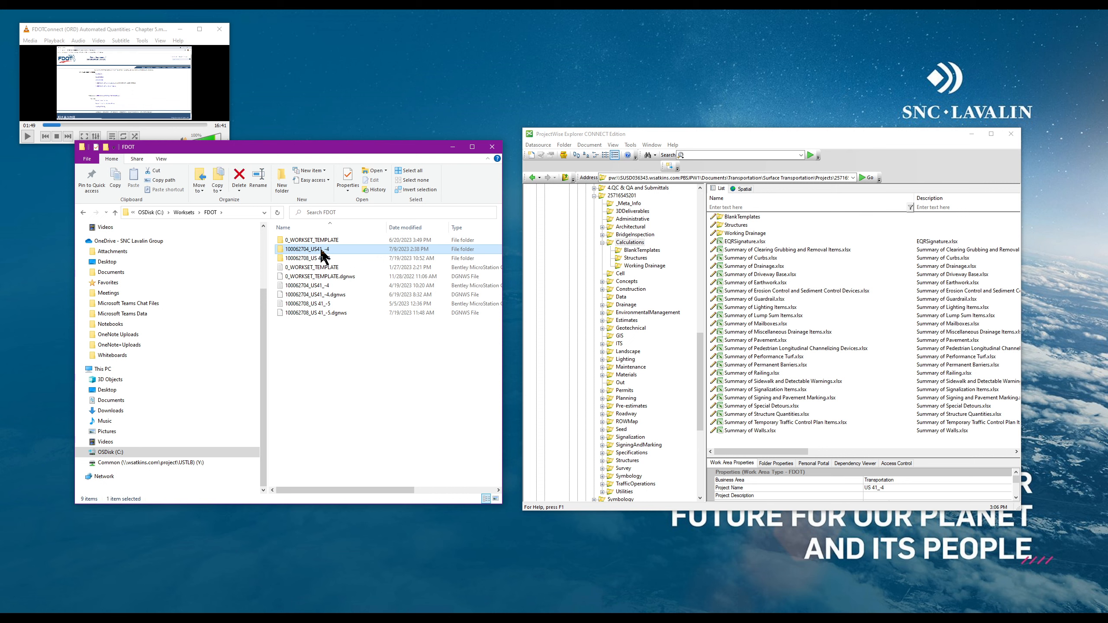
scroll(637, 271, "up", 3)
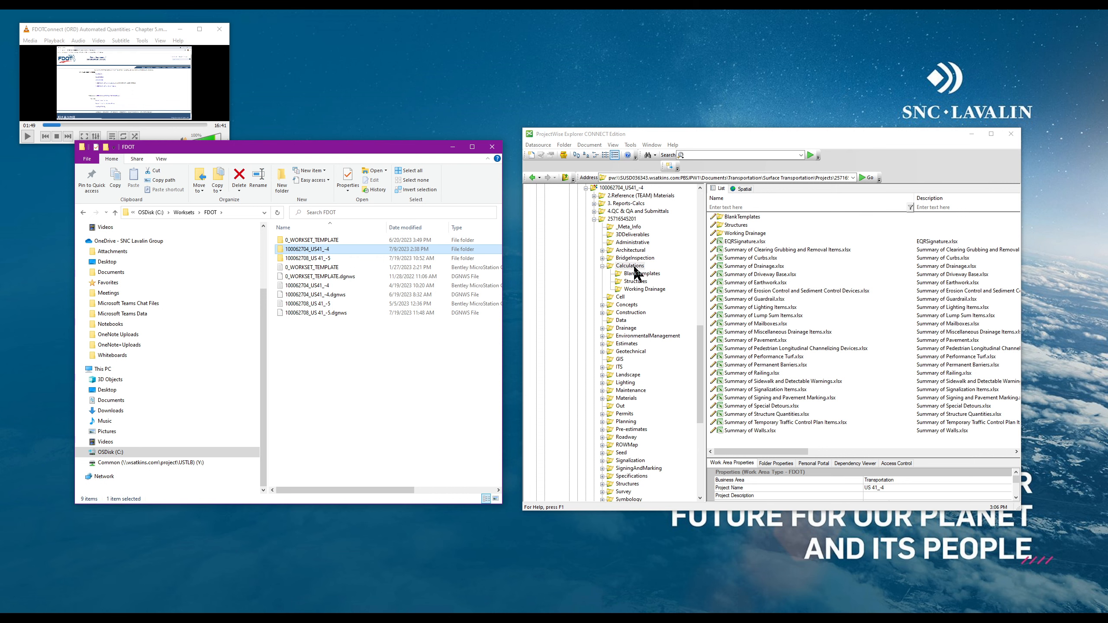
Browse the 100062704_US41_-4 project folders in ProjectWise and locally, then return to FDOT
left_click(636, 241)
double_click(635, 237)
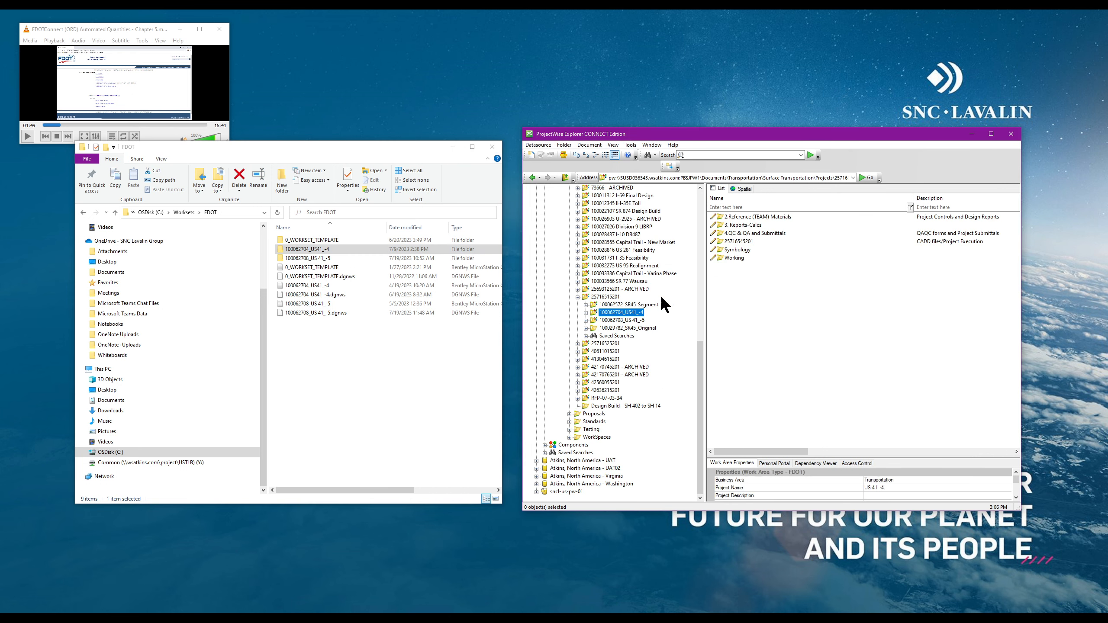
double_click(737, 242)
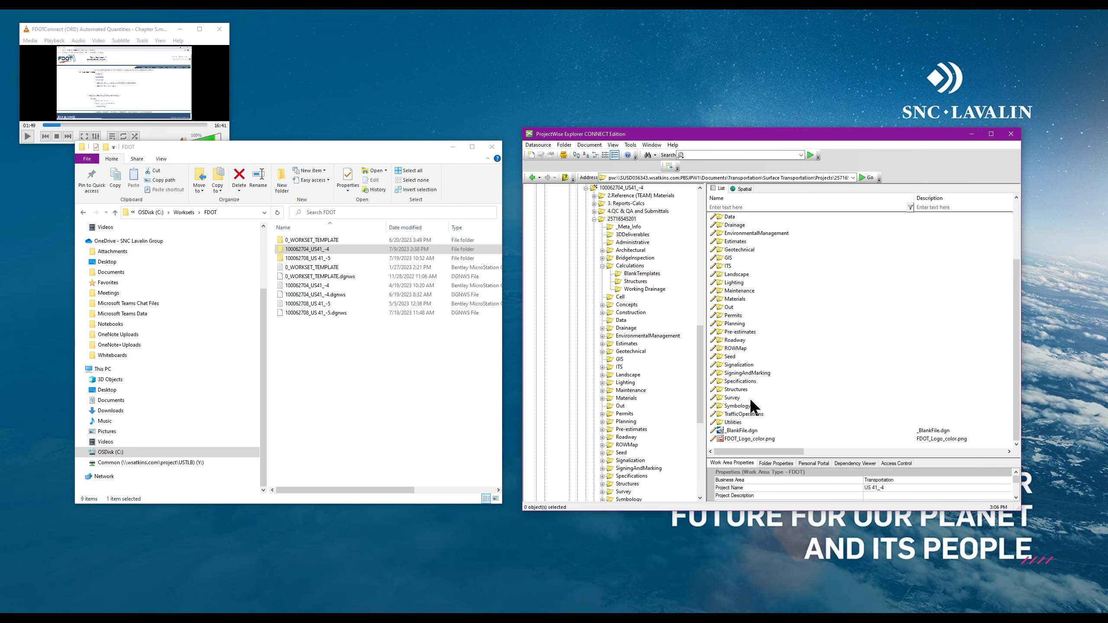
double_click(310, 250)
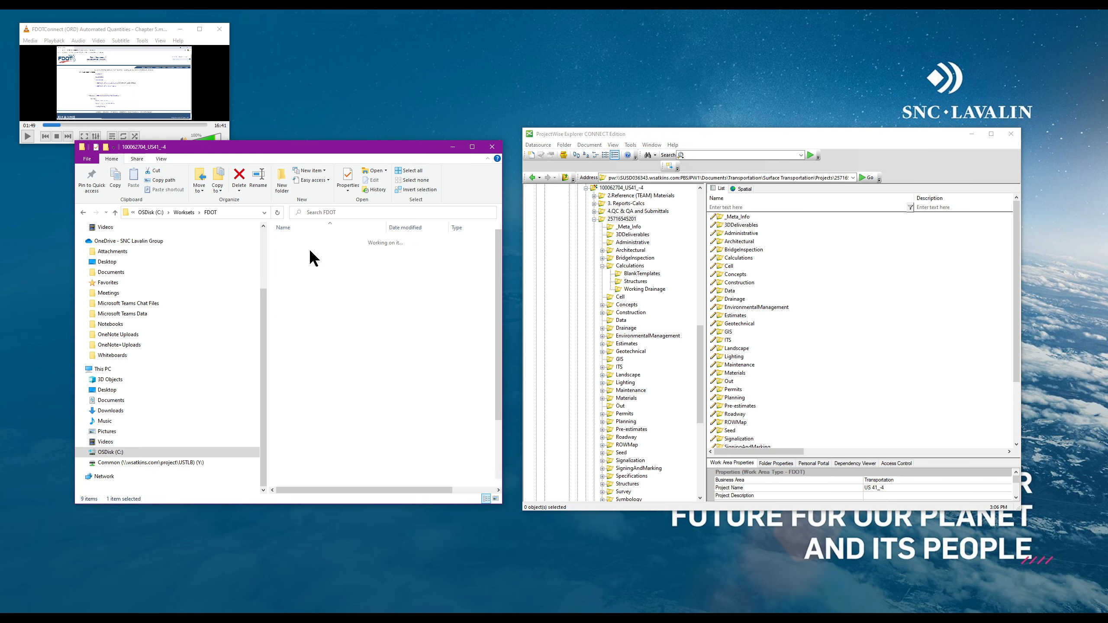
left_click(114, 211)
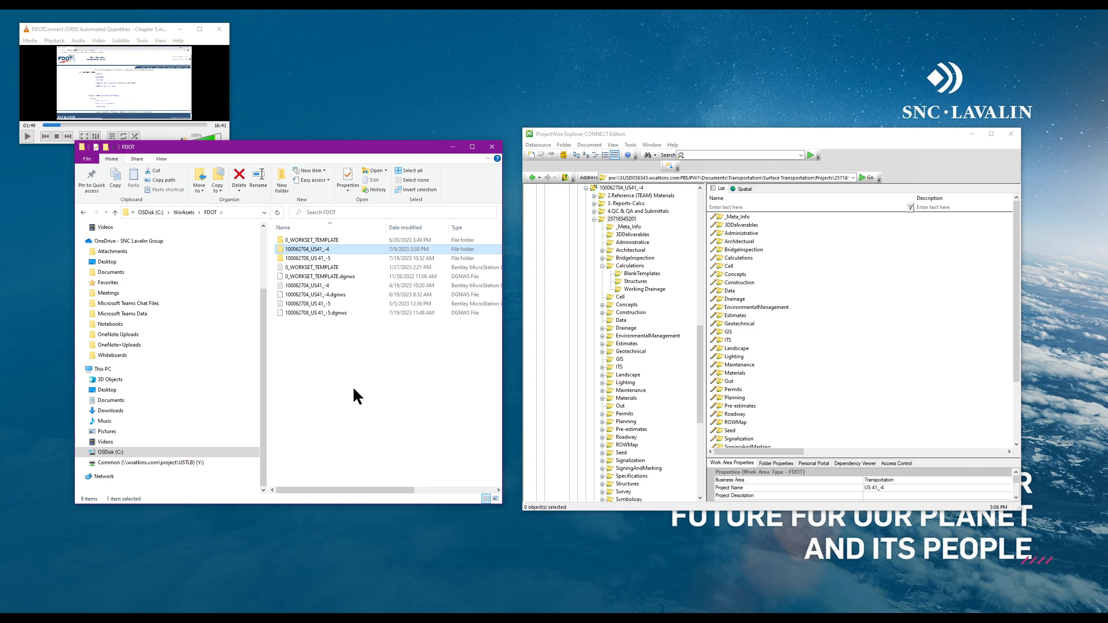
Compare the local and ProjectWise Calculations folders, leaving ProjectWise's Calculations folder selected
double_click(329, 249)
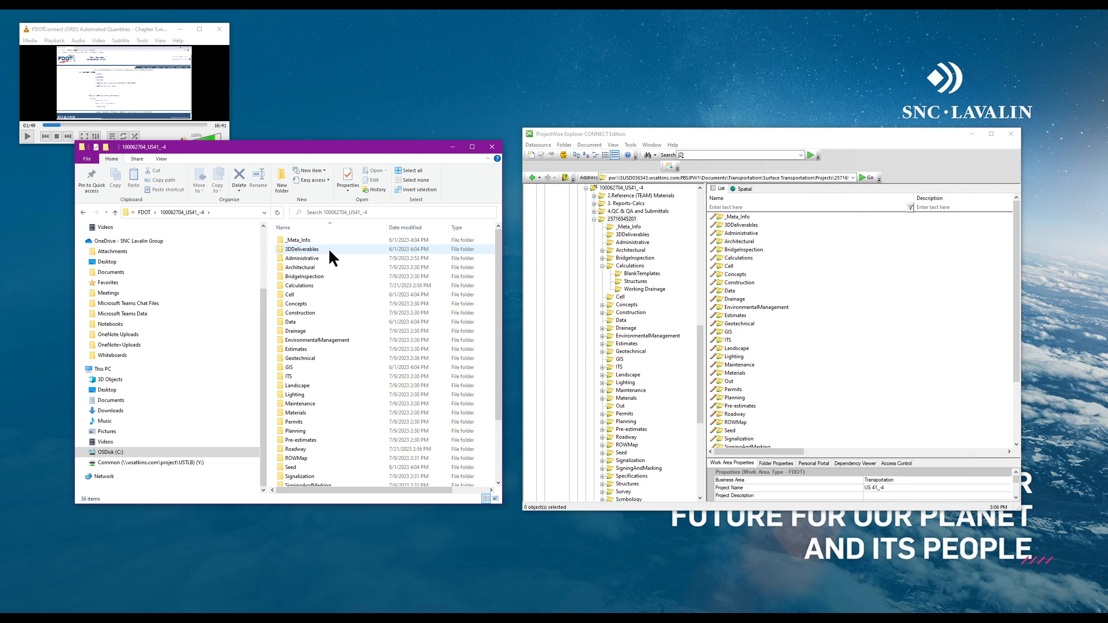
left_click(301, 285)
double_click(300, 285)
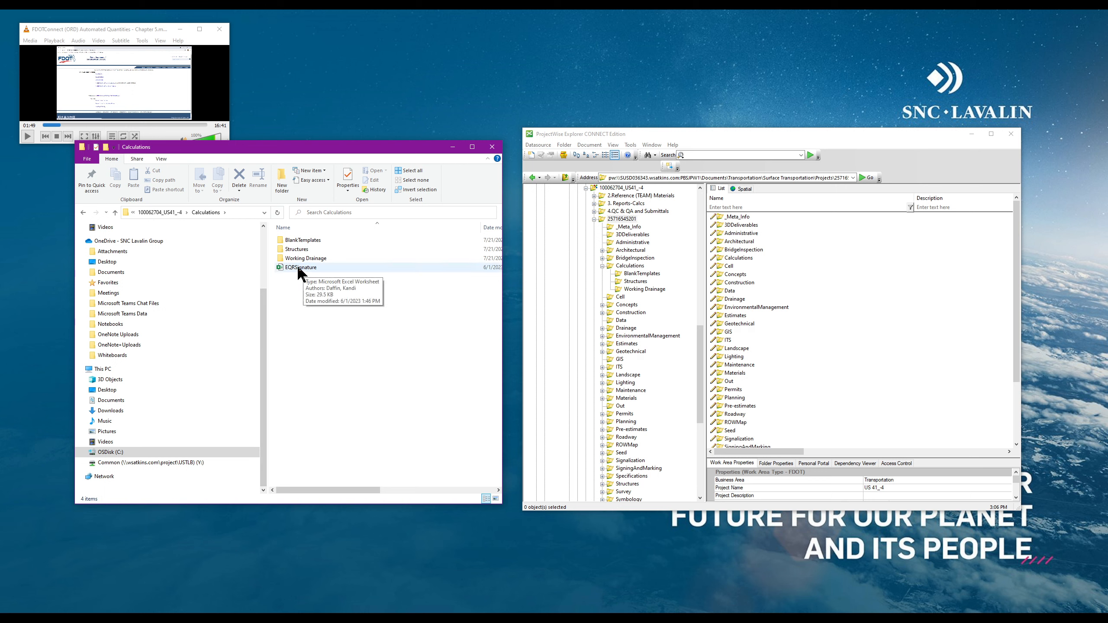
left_click(115, 212)
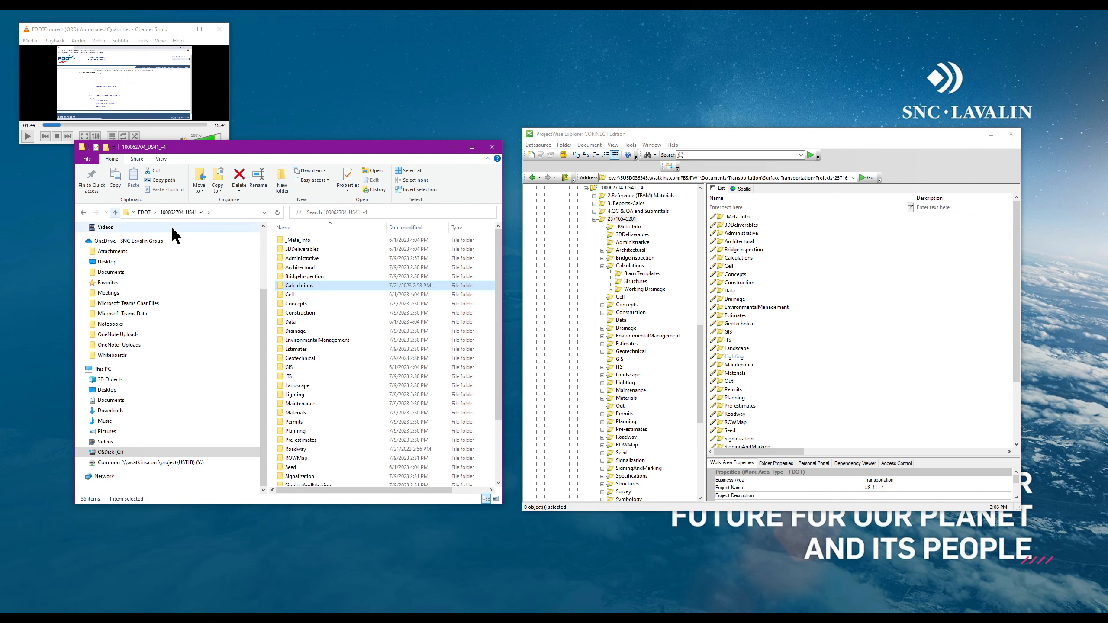
double_click(744, 258)
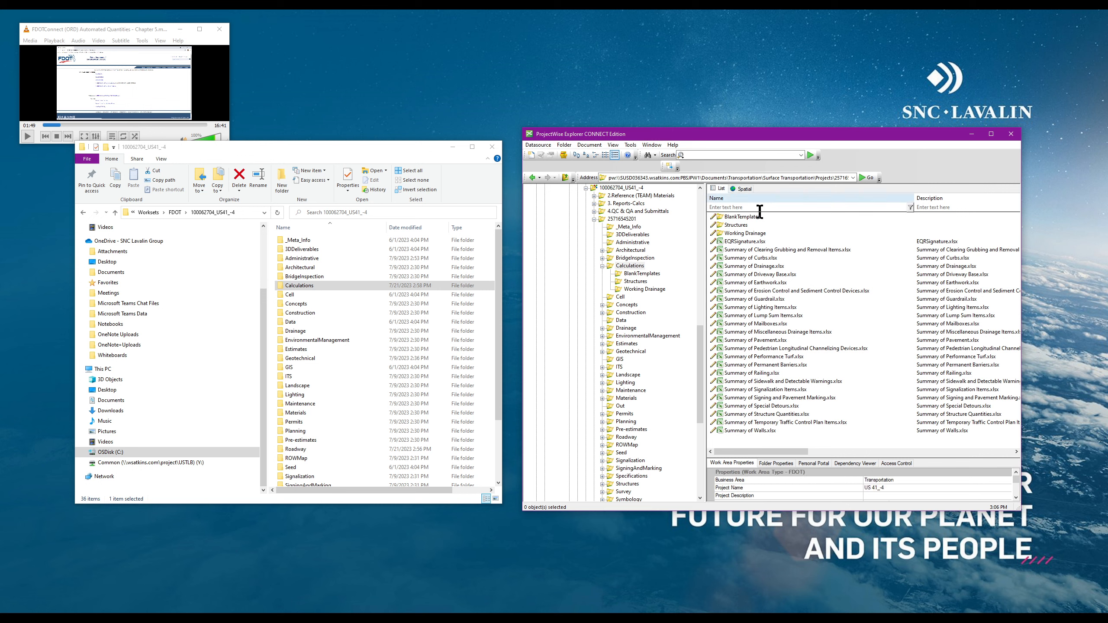
left_click(565, 177)
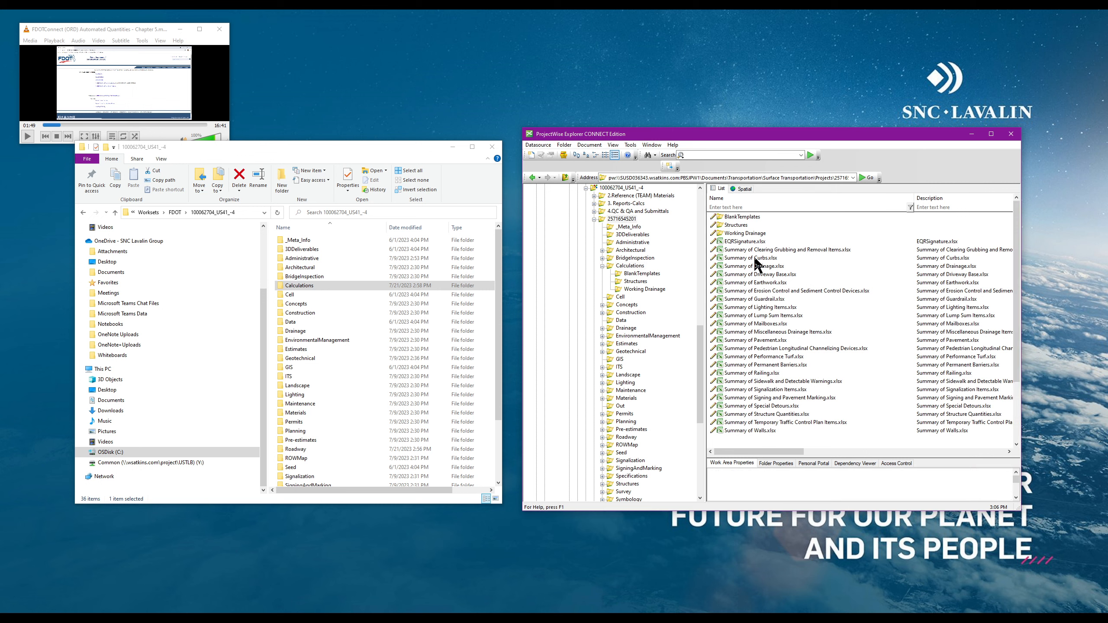
left_click(748, 258)
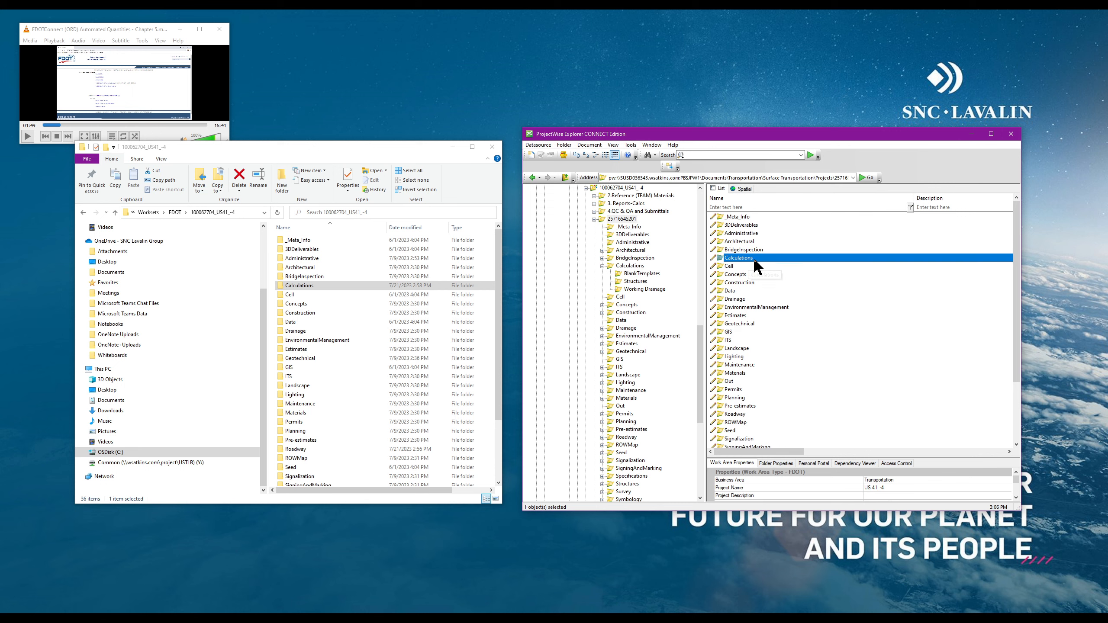
Export ProjectWise's Calculations folder (69 files) into C:\Worksets\FDOT\100062704_US41_-4\Calculations
right_click(753, 257)
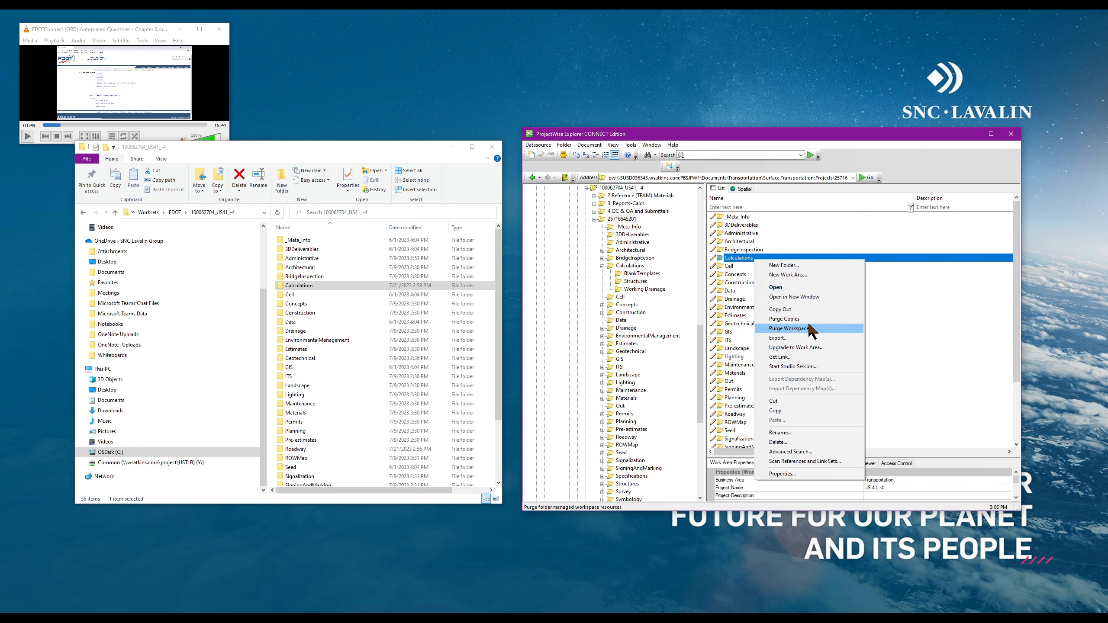
left_click(790, 338)
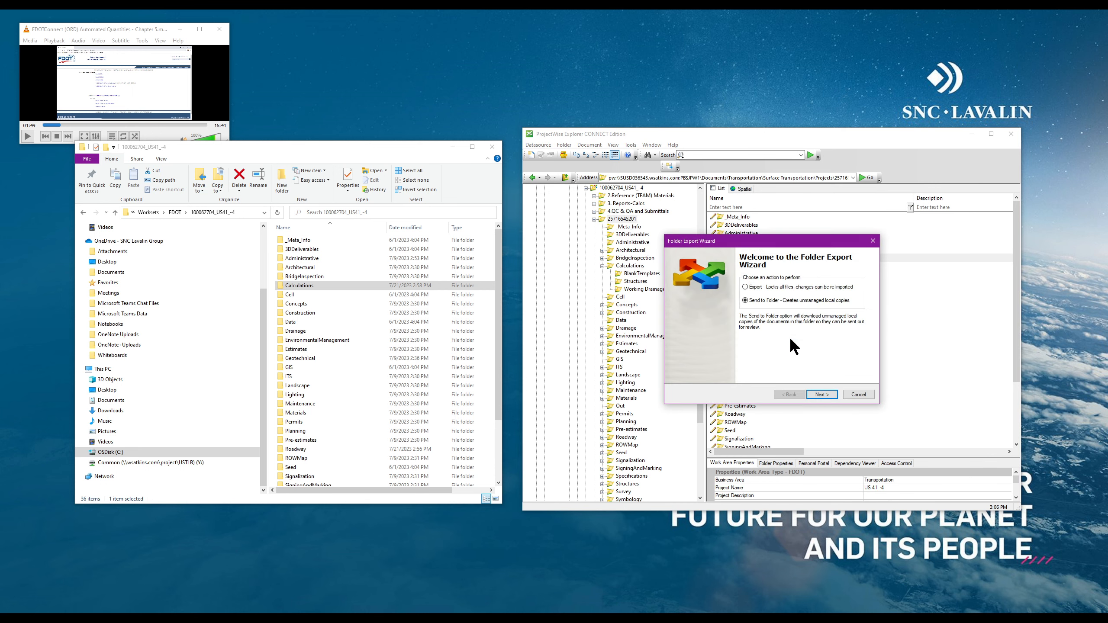
left_click(829, 394)
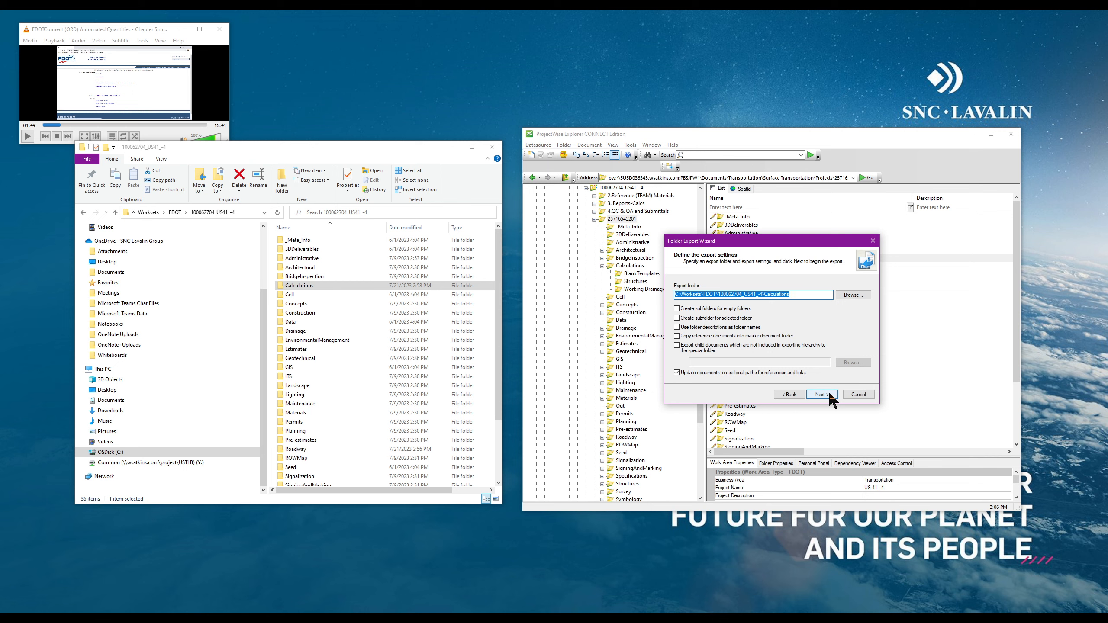
left_click(859, 294)
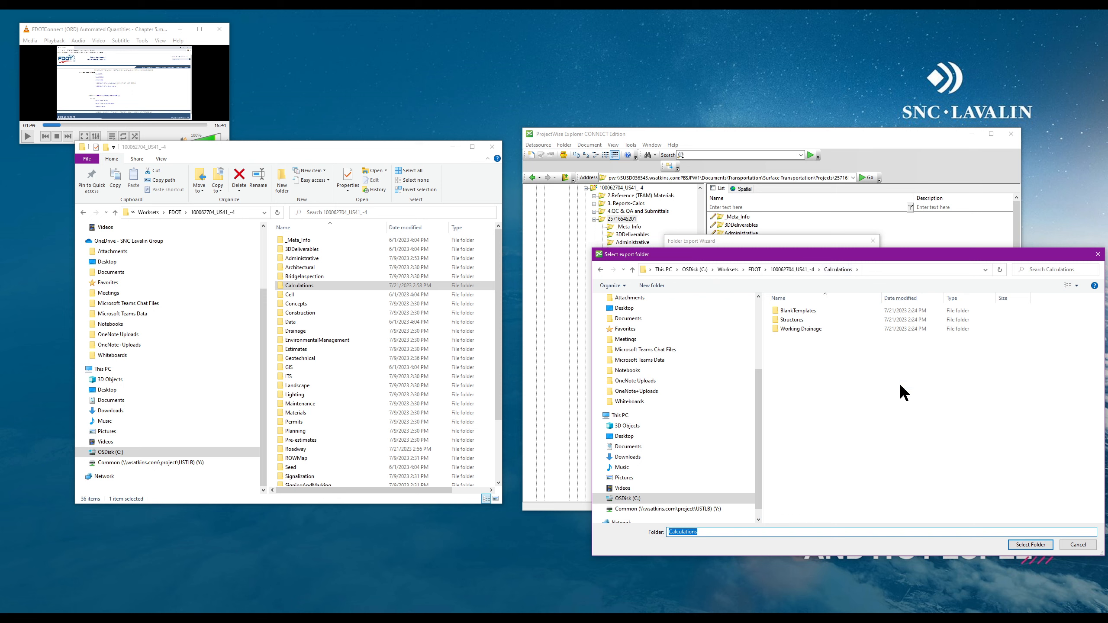
left_click(1030, 545)
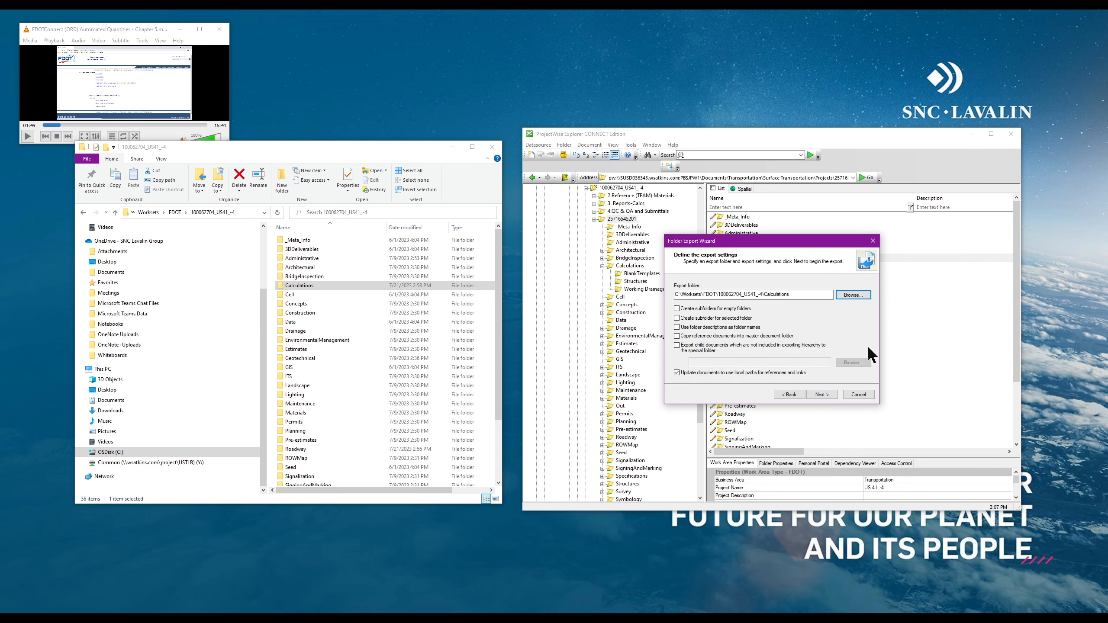
left_click(823, 393)
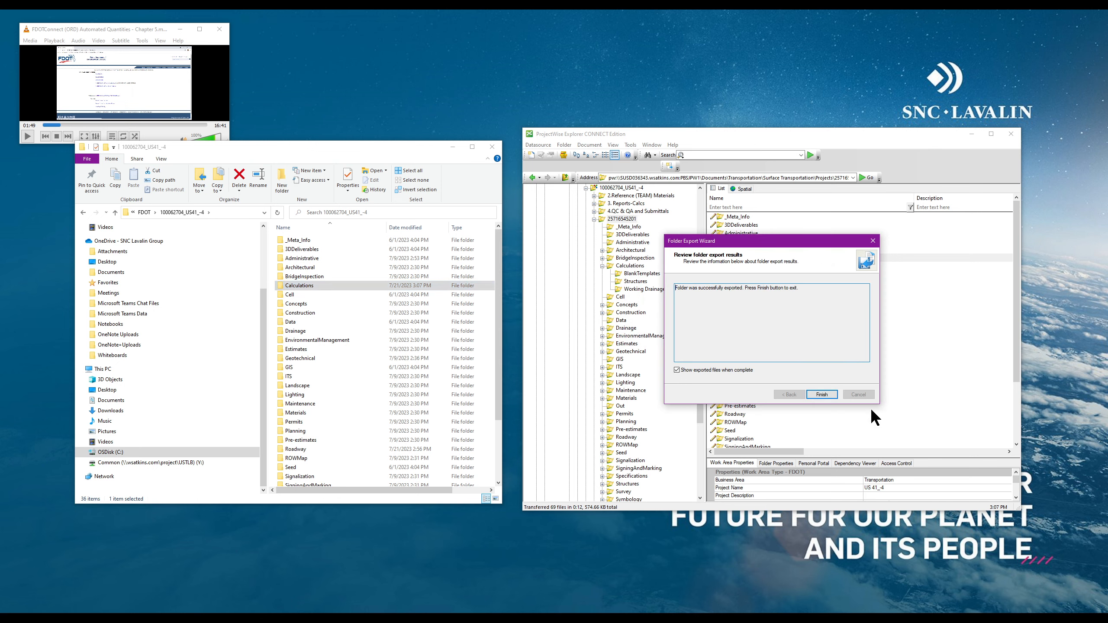
left_click(826, 392)
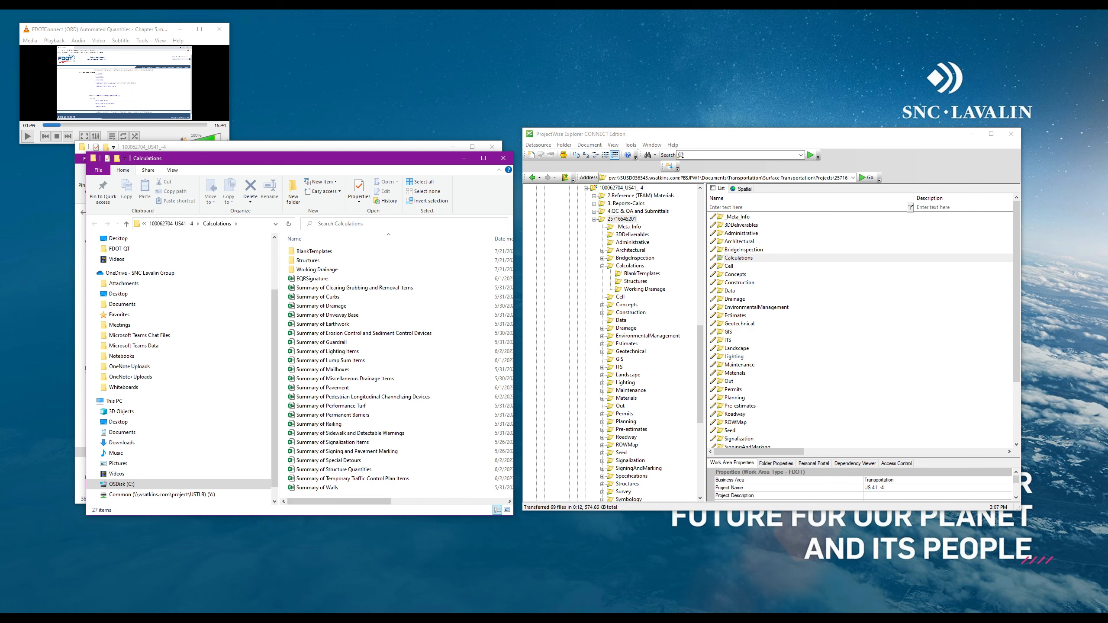
Launch Designer Interface Quantities Builder from the Start menu, then close it
left_click(10, 619)
scroll(78, 524, "down", 4)
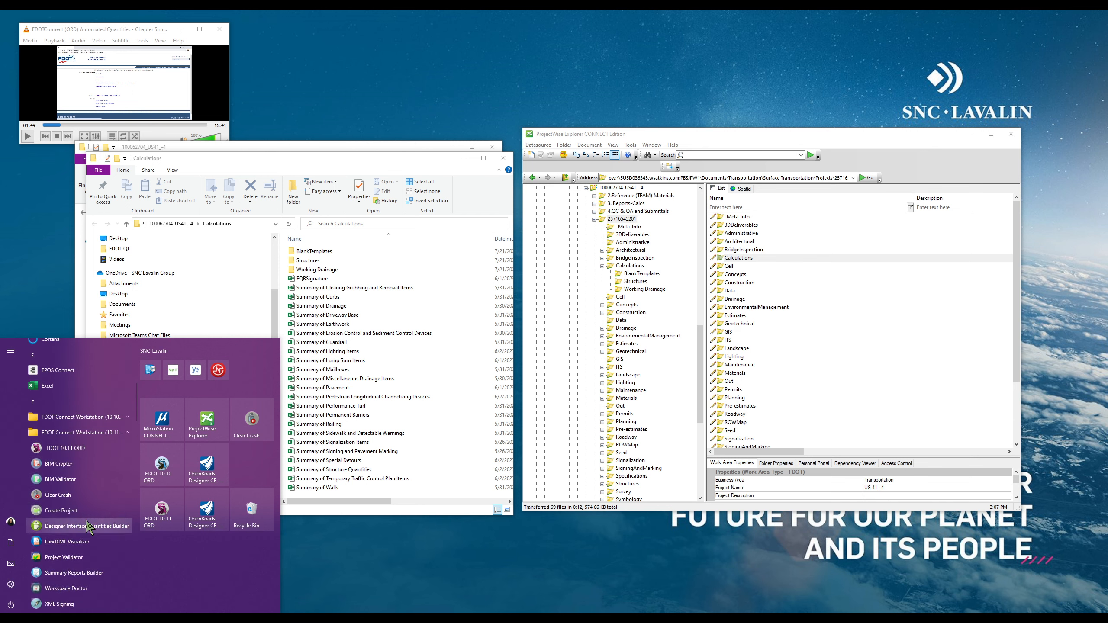
scroll(104, 480, "down", 1)
left_click(88, 486)
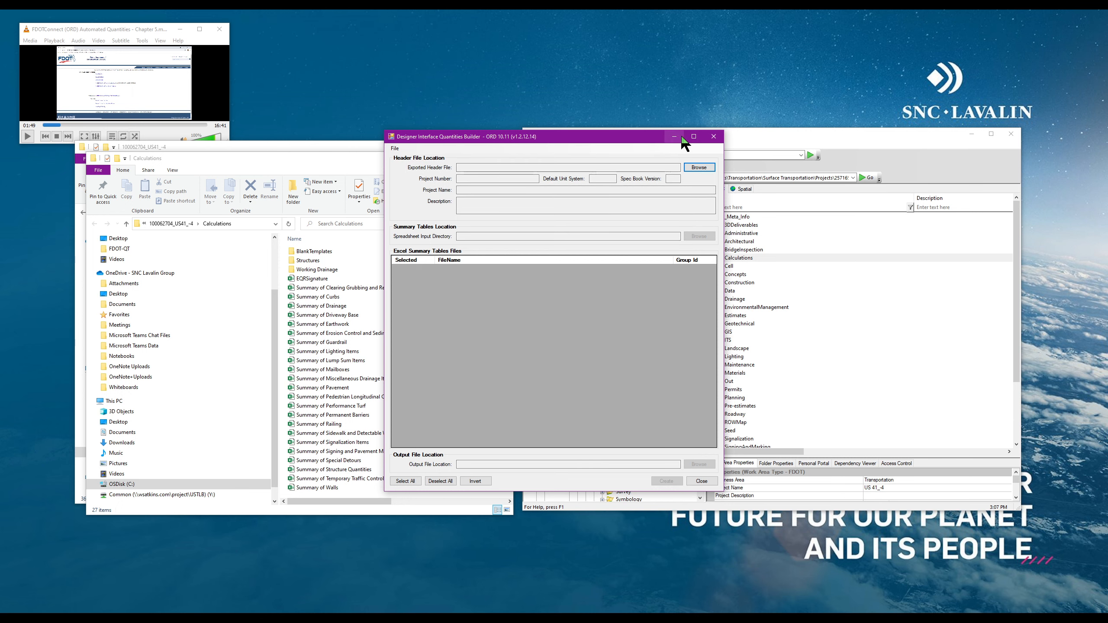
left_click(714, 138)
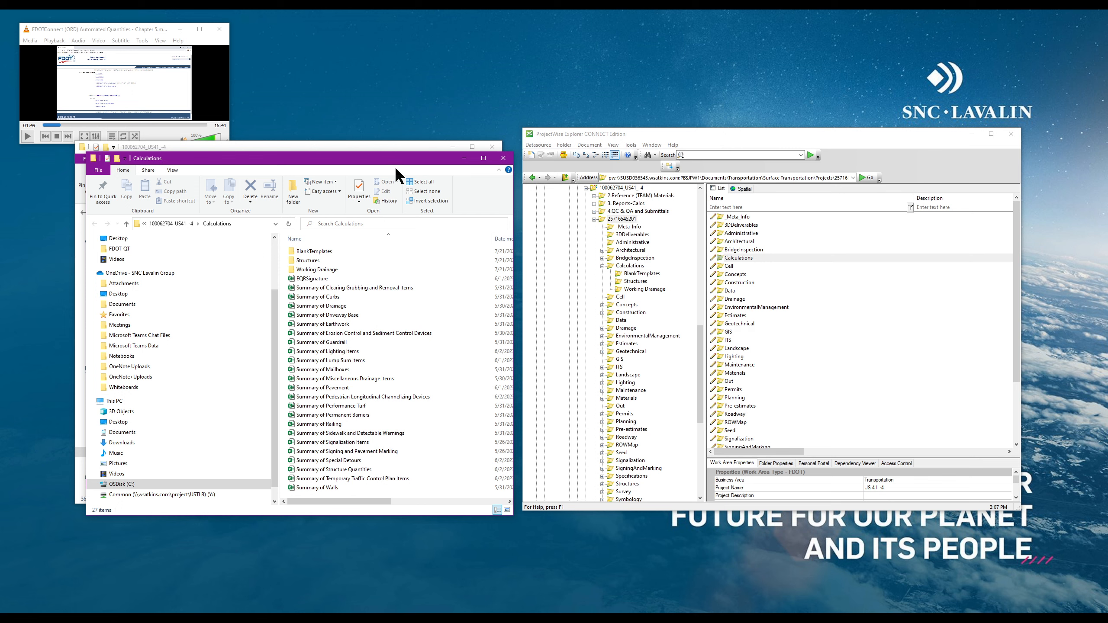
Minimize the Calculations, 100062704_US41_-4 and ProjectWise Explorer windows
left_click(463, 160)
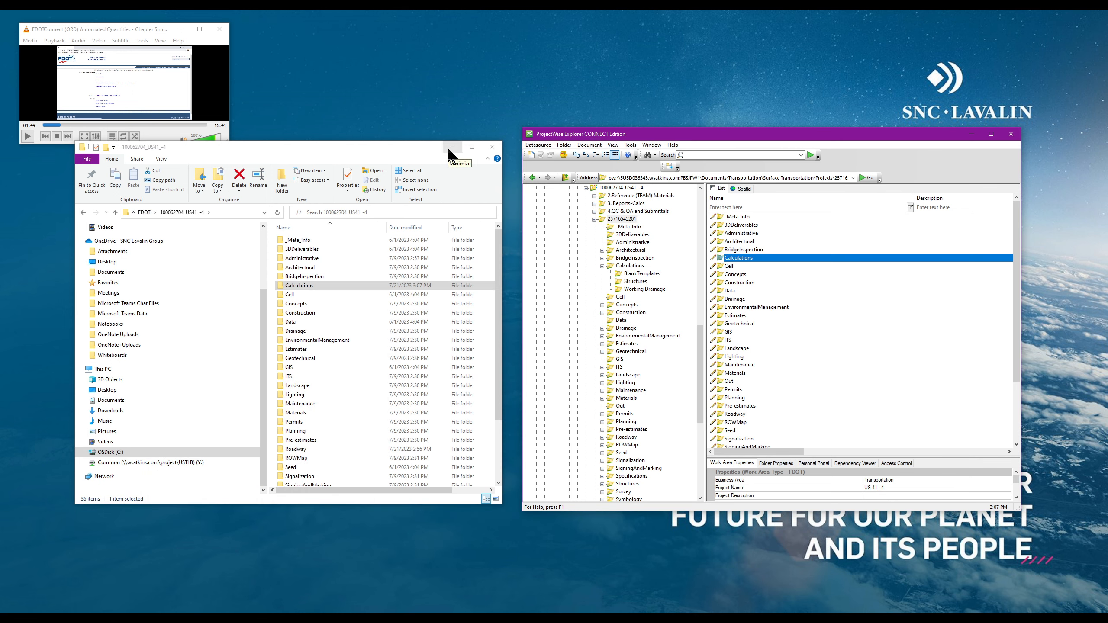
left_click(453, 148)
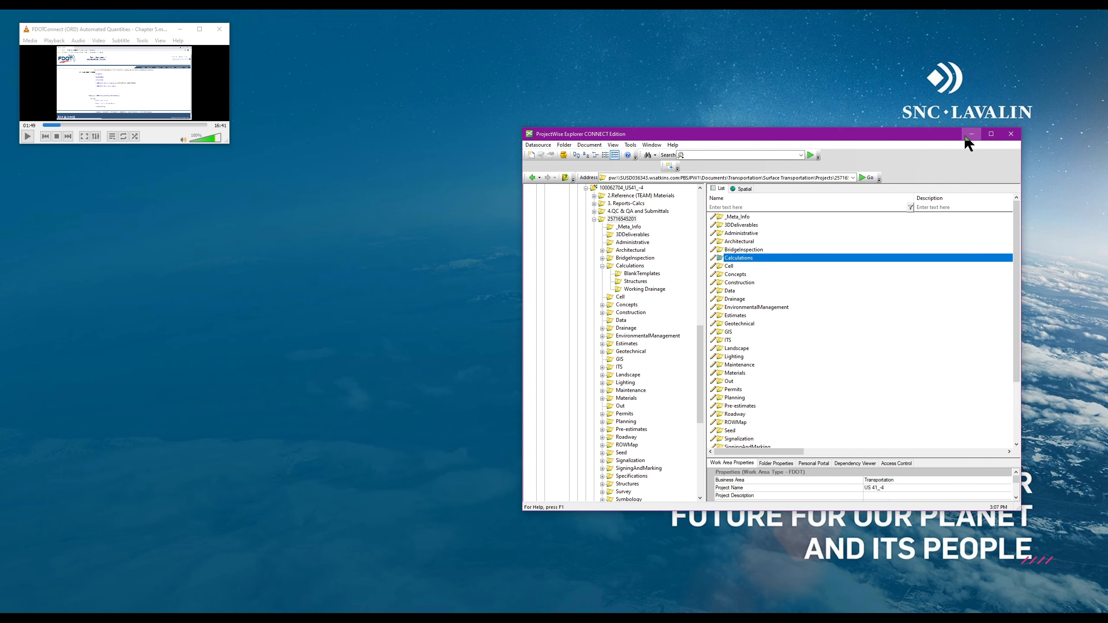
left_click(971, 134)
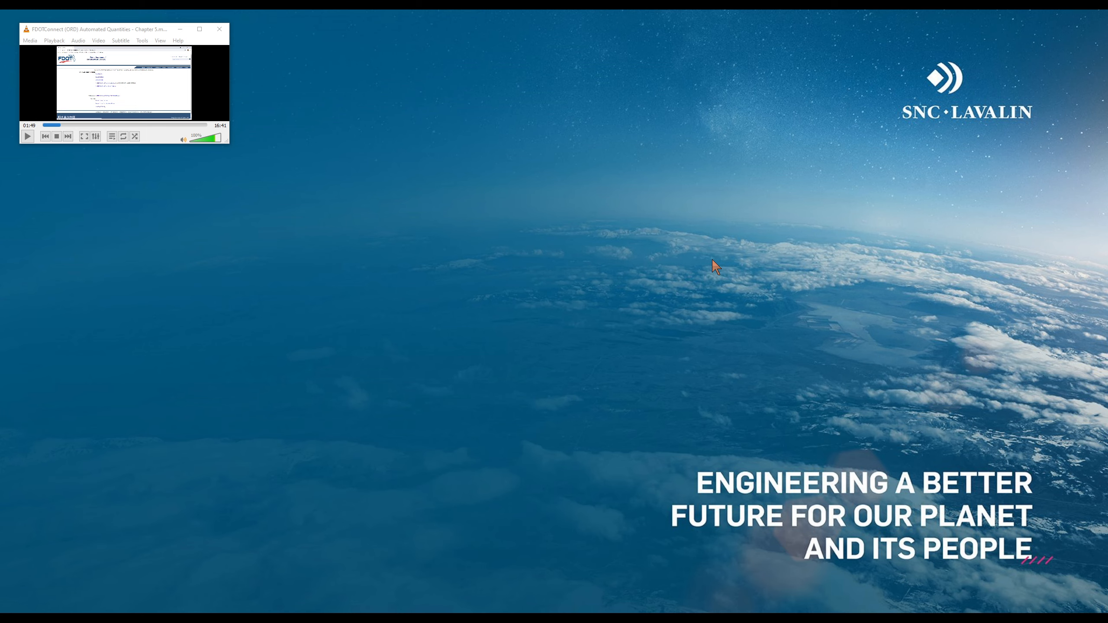
Expand the tutorial video to full screen and resume playback
double_click(141, 90)
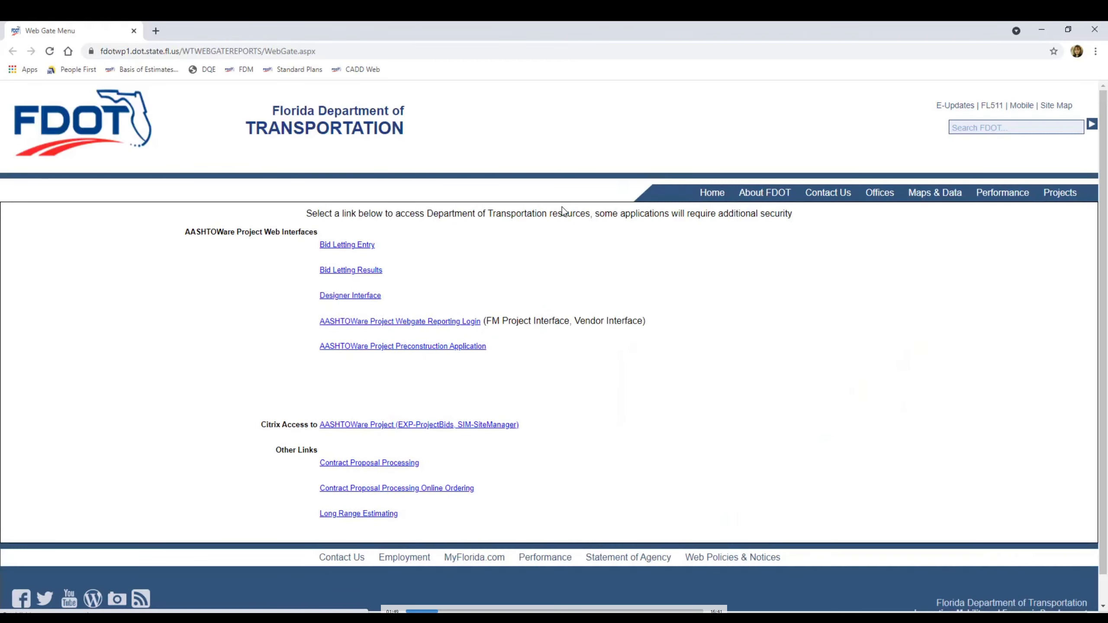
left_click(391, 621)
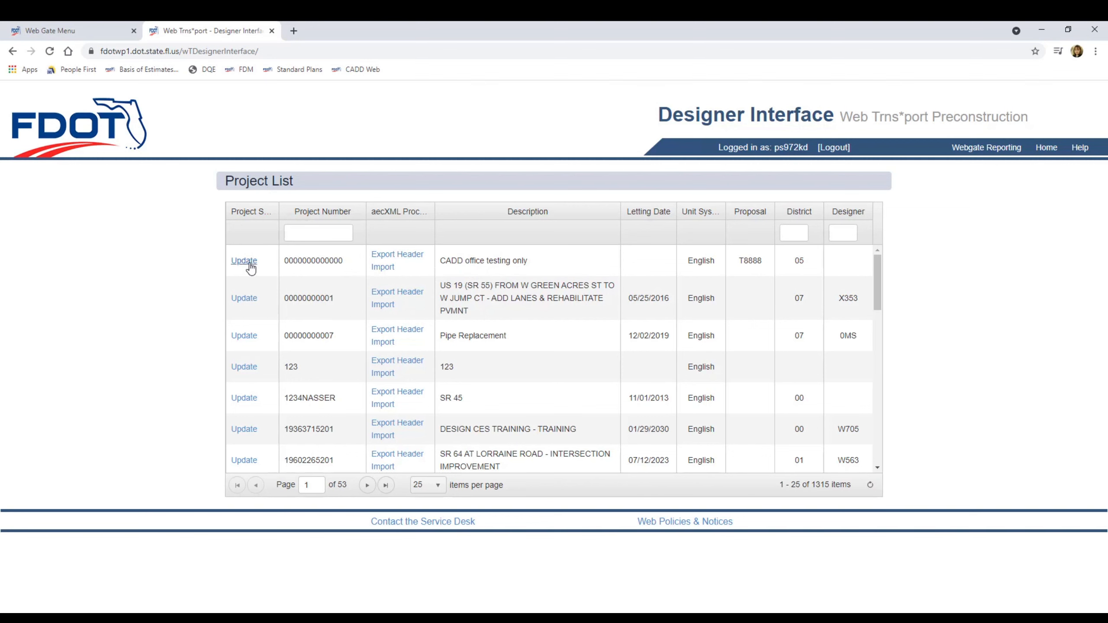
left_click(267, 266)
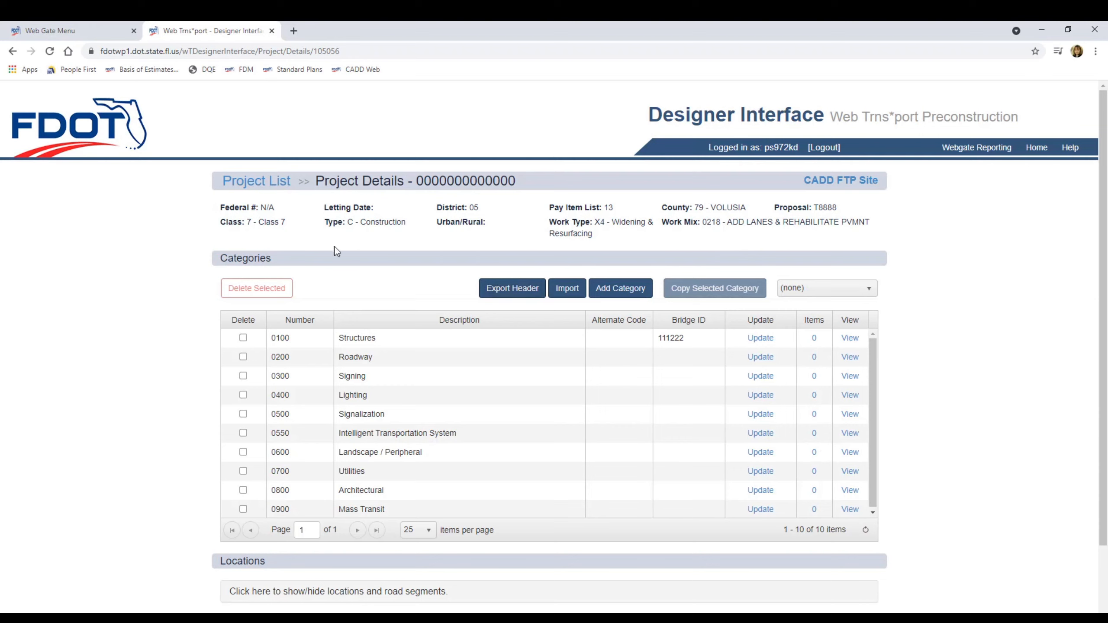
left_click(250, 189)
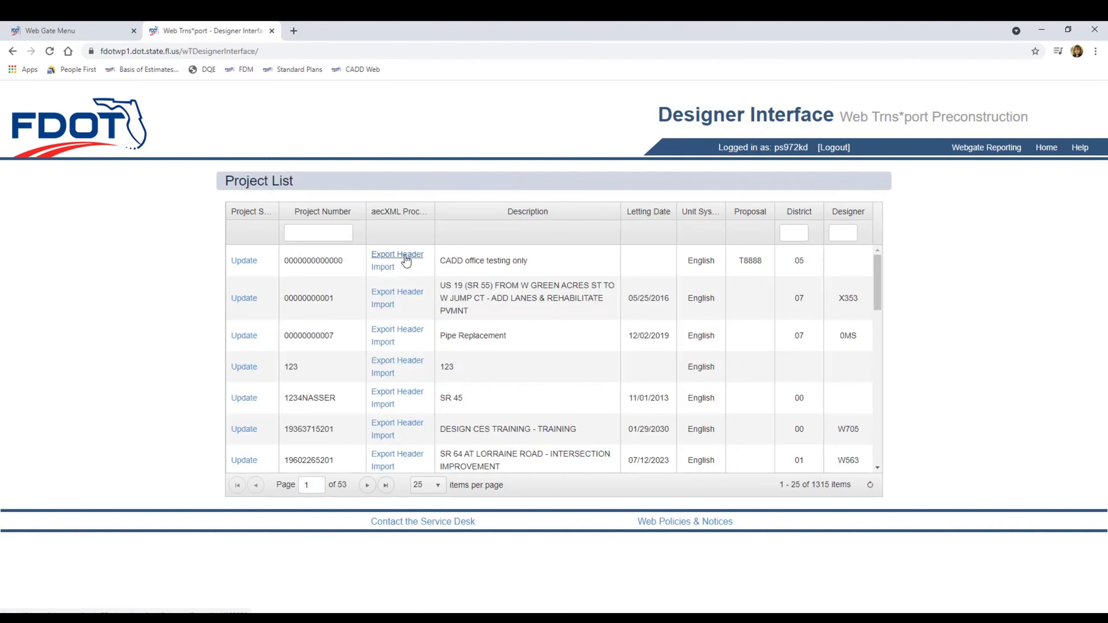
left_click(412, 258)
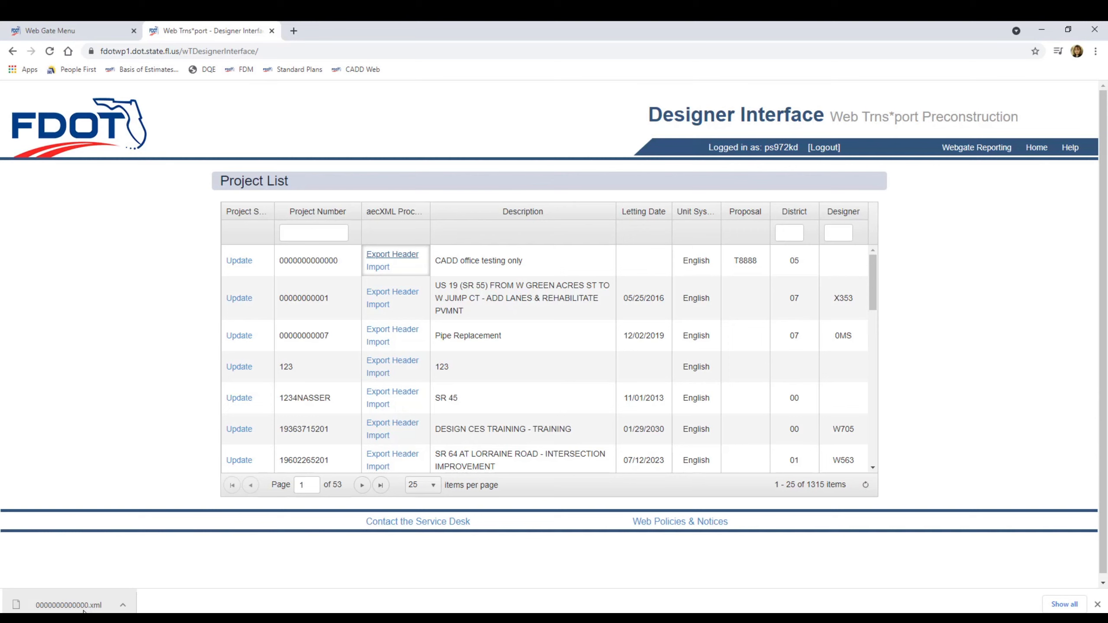
left_click(122, 605)
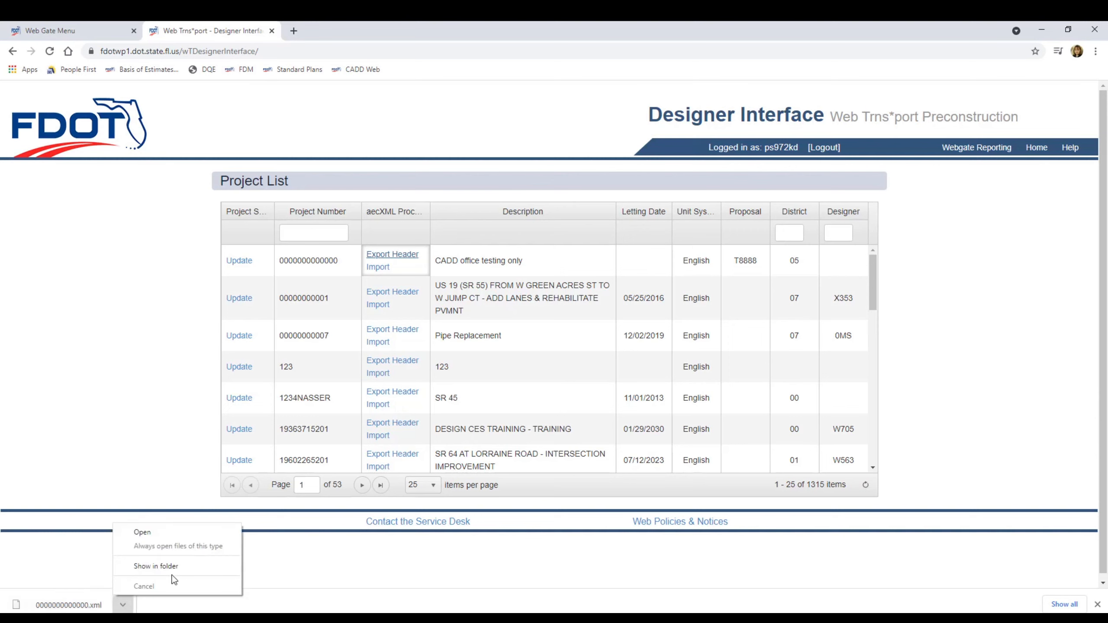
left_click(191, 567)
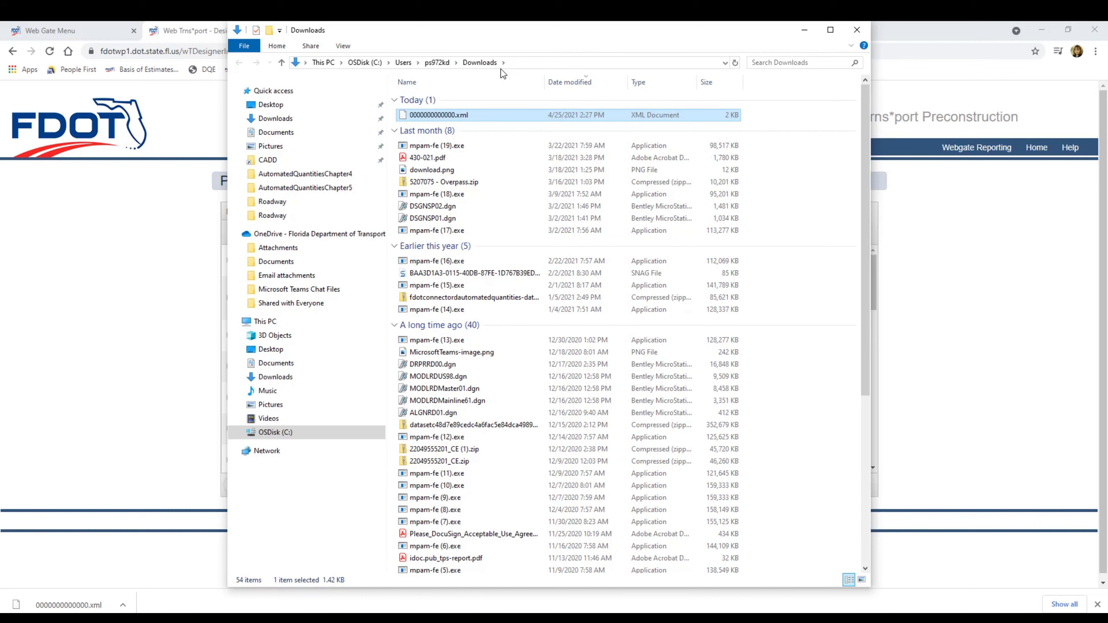
right_click(448, 121)
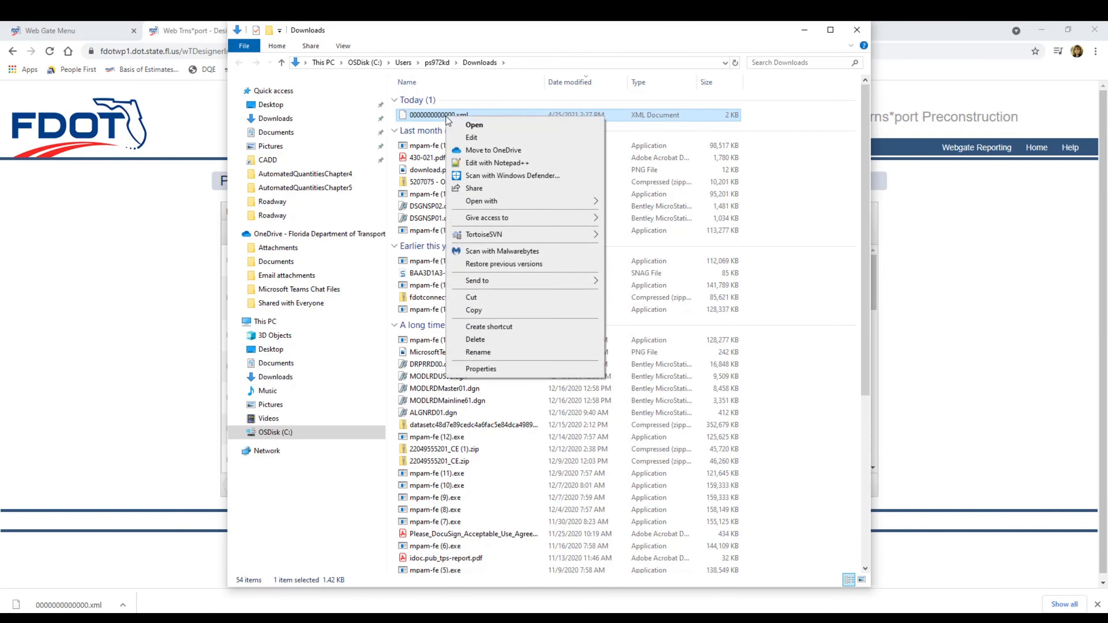
left_click(481, 314)
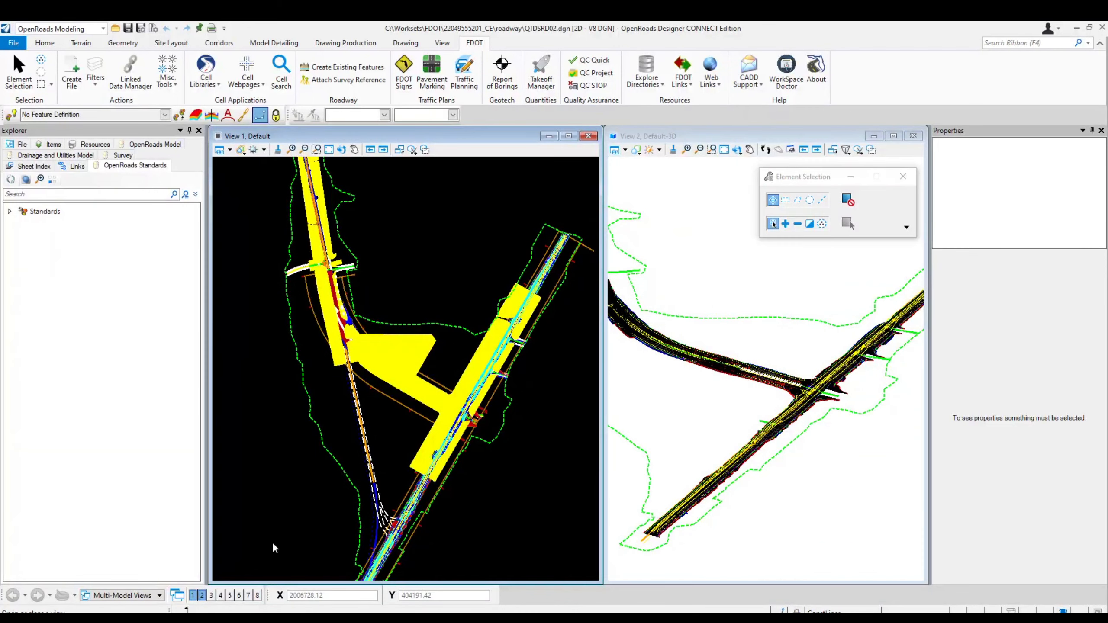
left_click(649, 72)
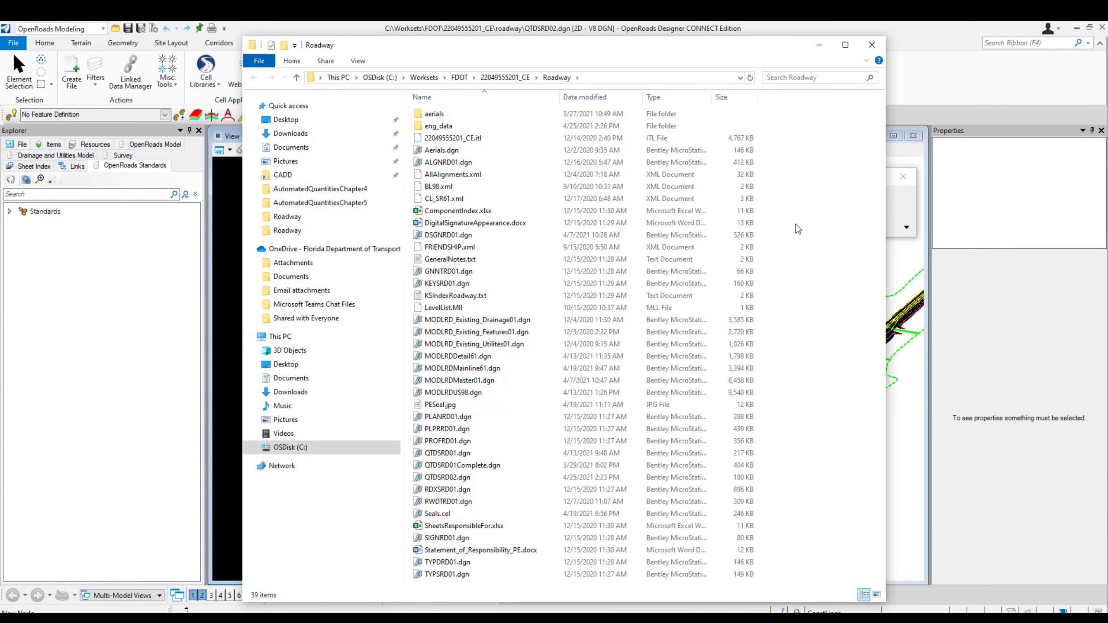
right_click(796, 226)
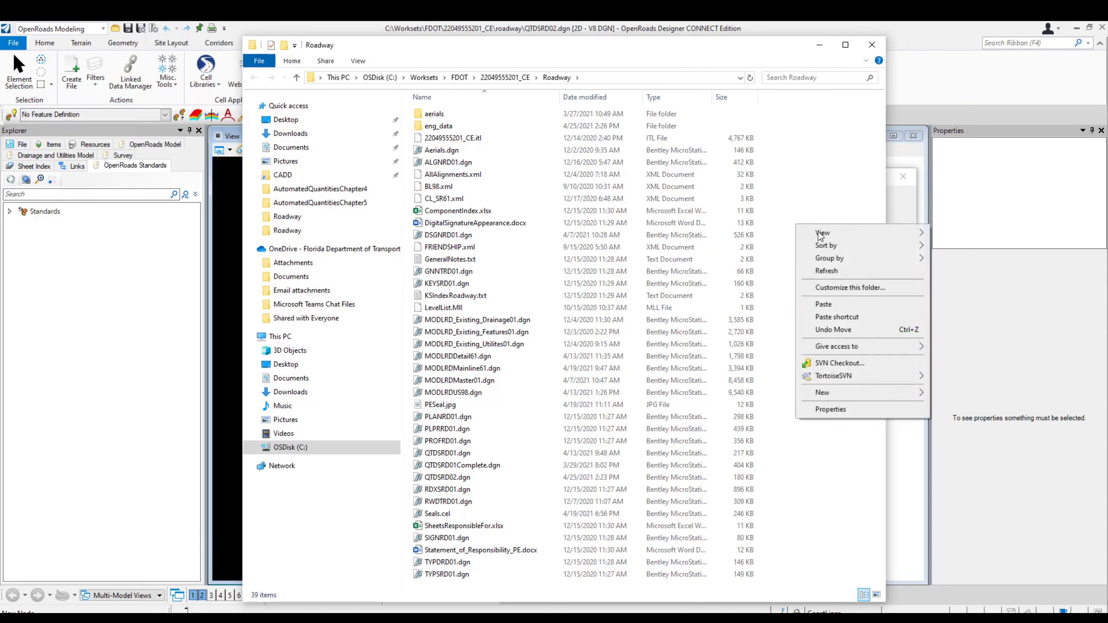
left_click(824, 306)
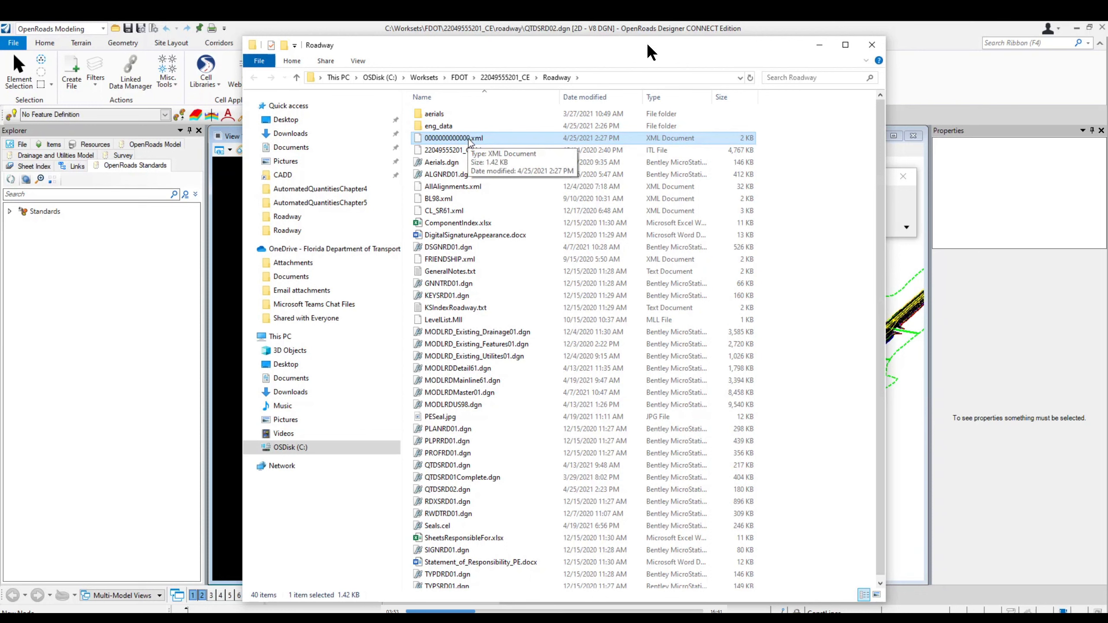
double_click(498, 254)
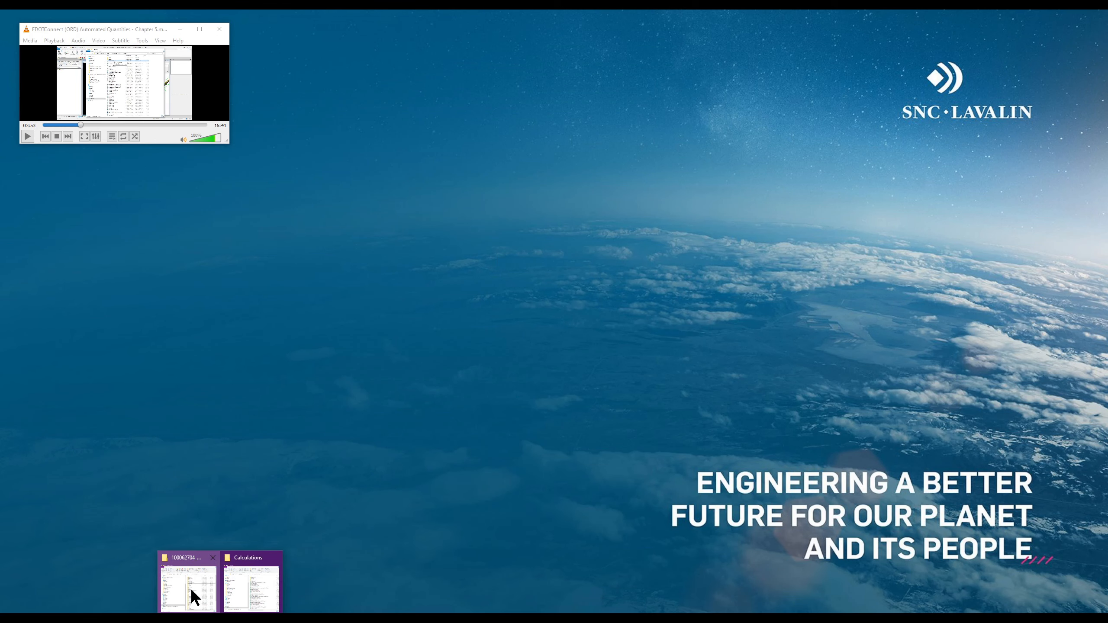
Reopen the 100062704_US41_-4 project folder and open its Roadway subfolder
left_click(191, 588)
left_click(203, 214)
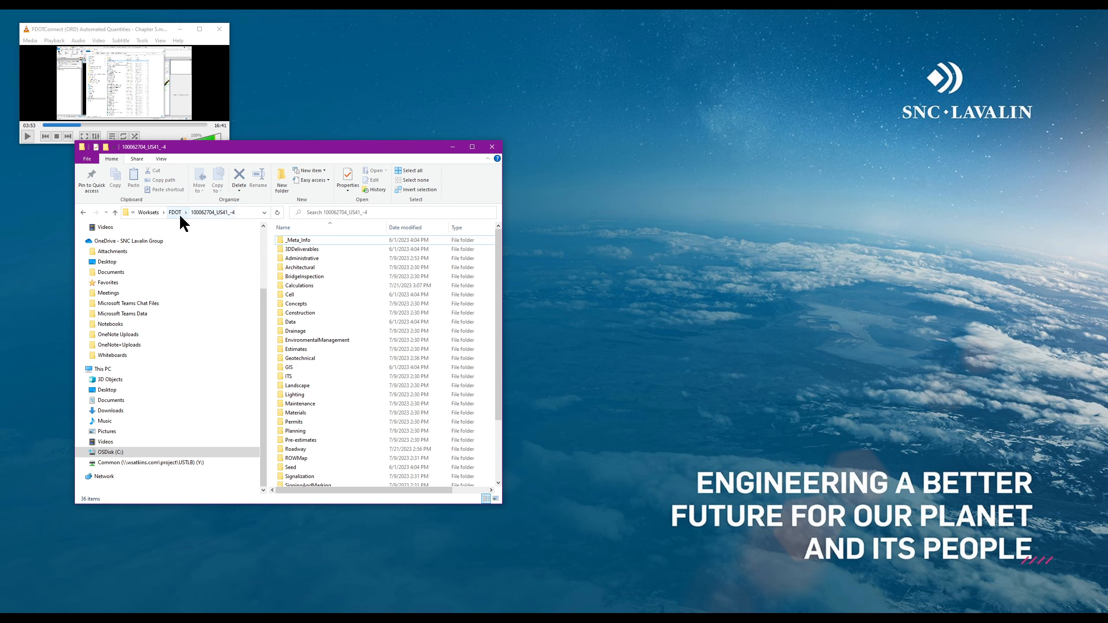
left_click_drag(319, 149, 523, 163)
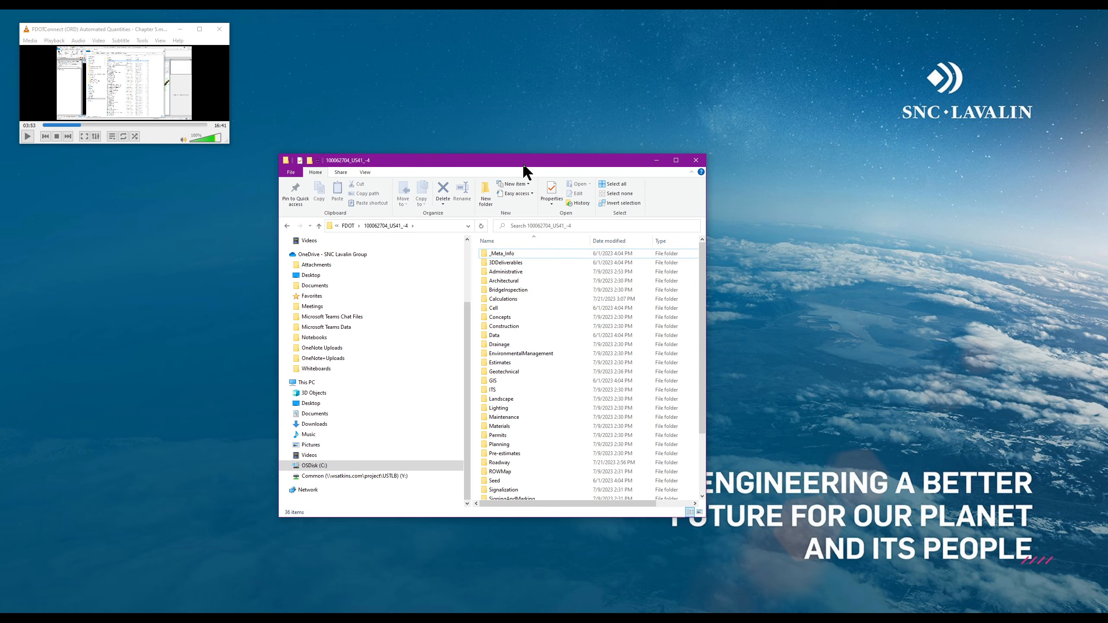
left_click(348, 225)
double_click(538, 263)
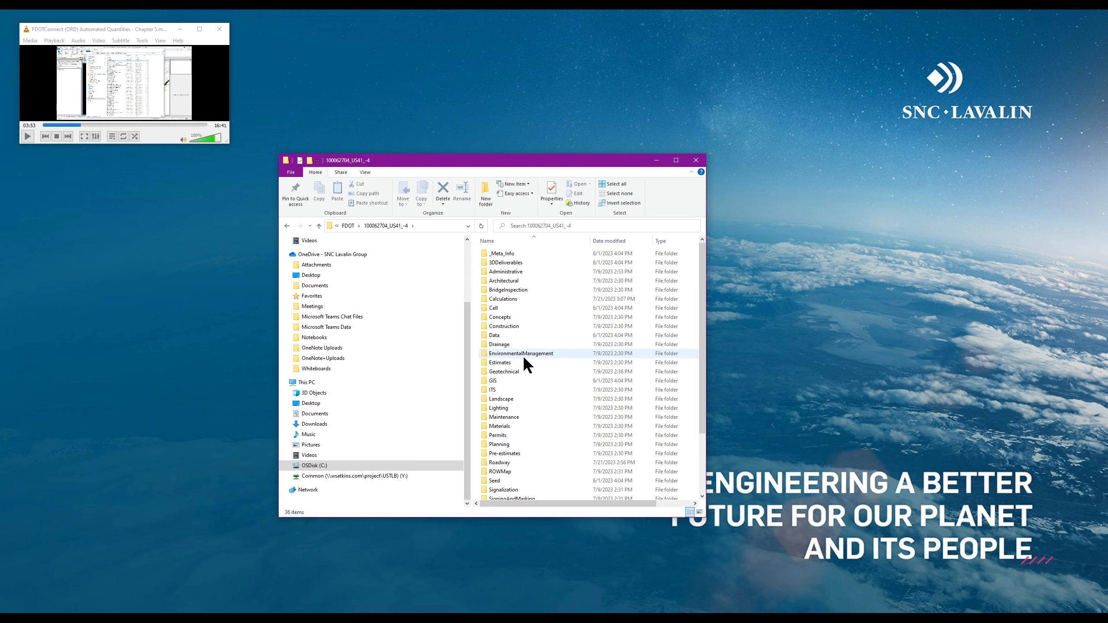
double_click(513, 461)
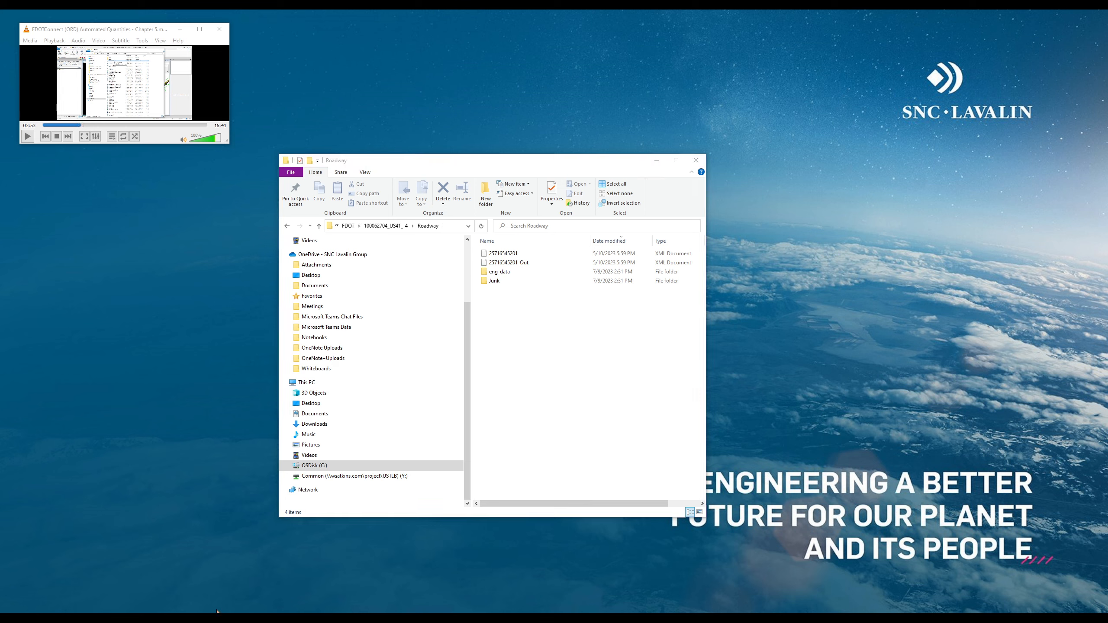
Check the header XML in Roadway, close the Downloads window and minimize Roadway
right_click(217, 611)
left_click(215, 586)
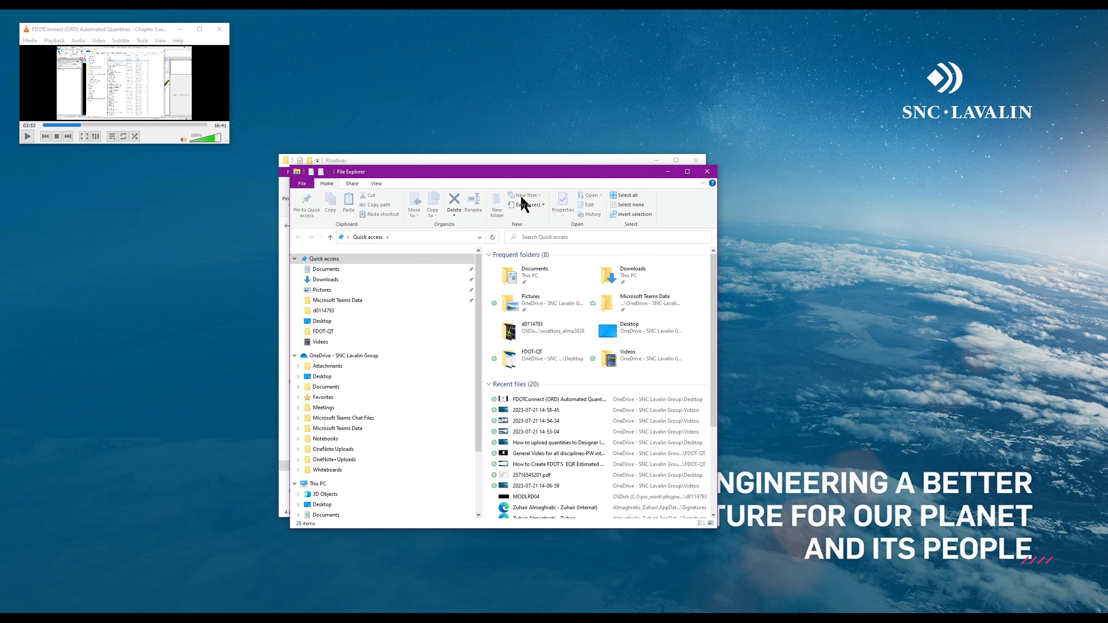
left_click(329, 280)
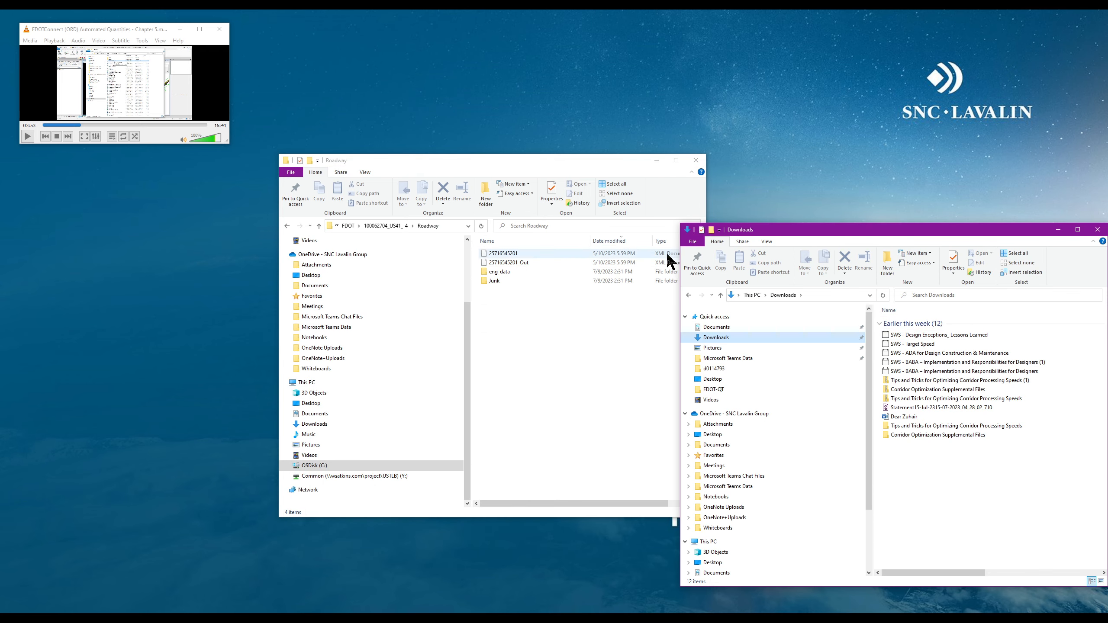
left_click(494, 359)
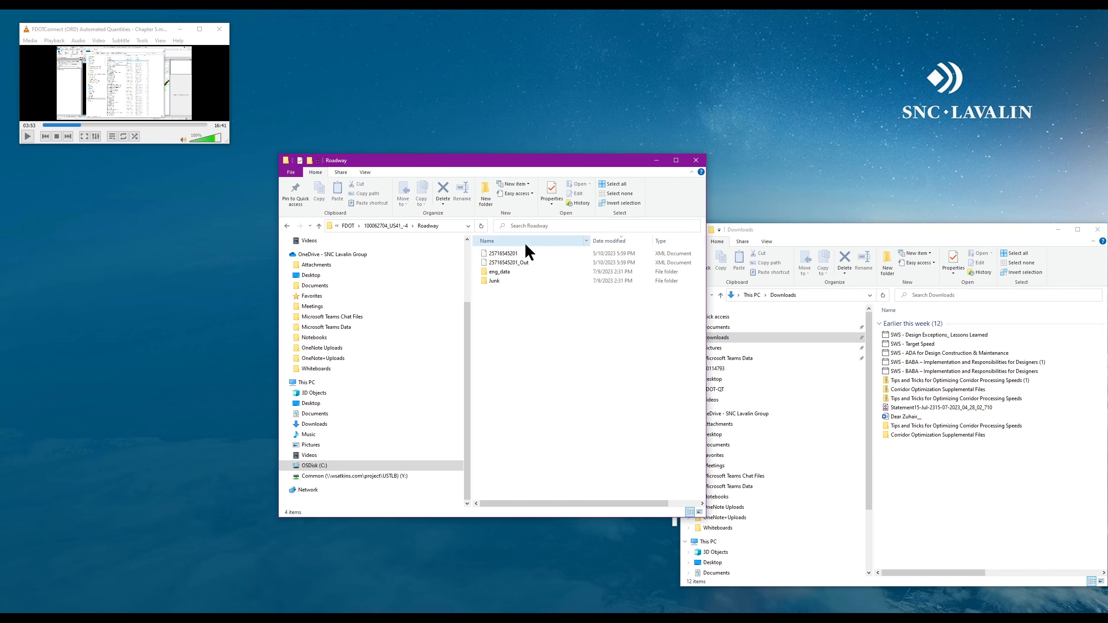
left_click(546, 254)
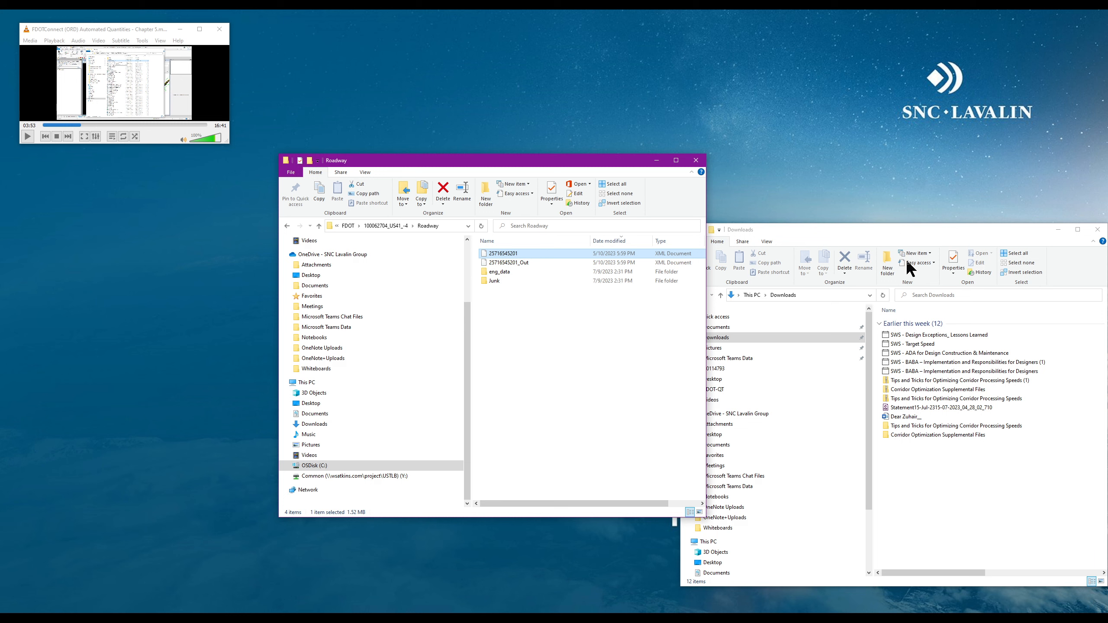
left_click(1097, 229)
left_click(651, 166)
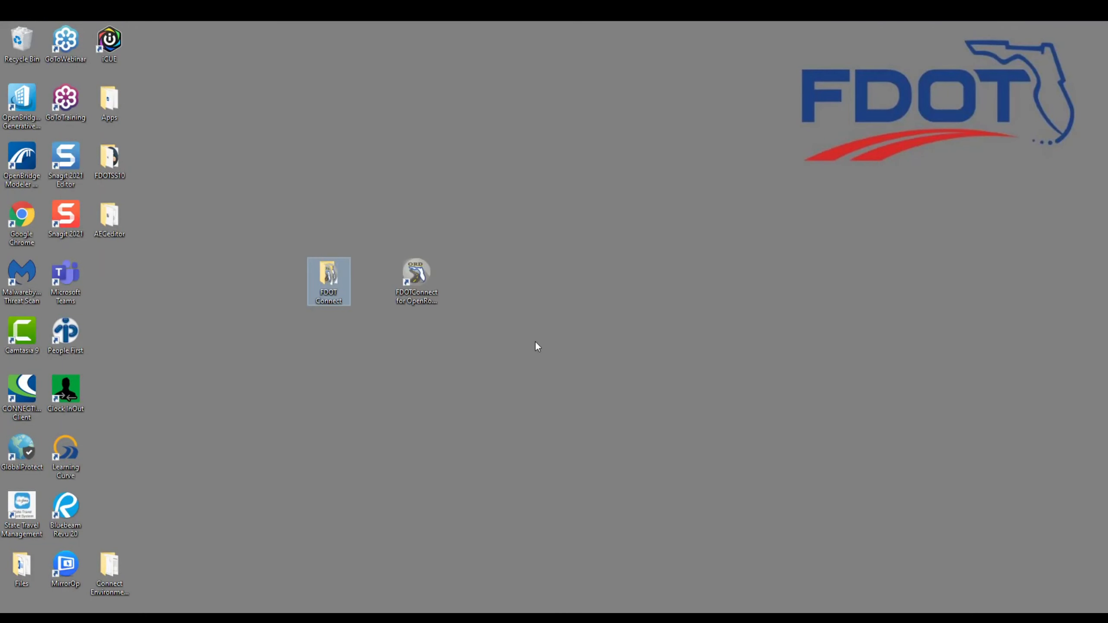
Launch Quantities Builder from FDOT Connect and load the 0000000000000.xml header file
double_click(329, 275)
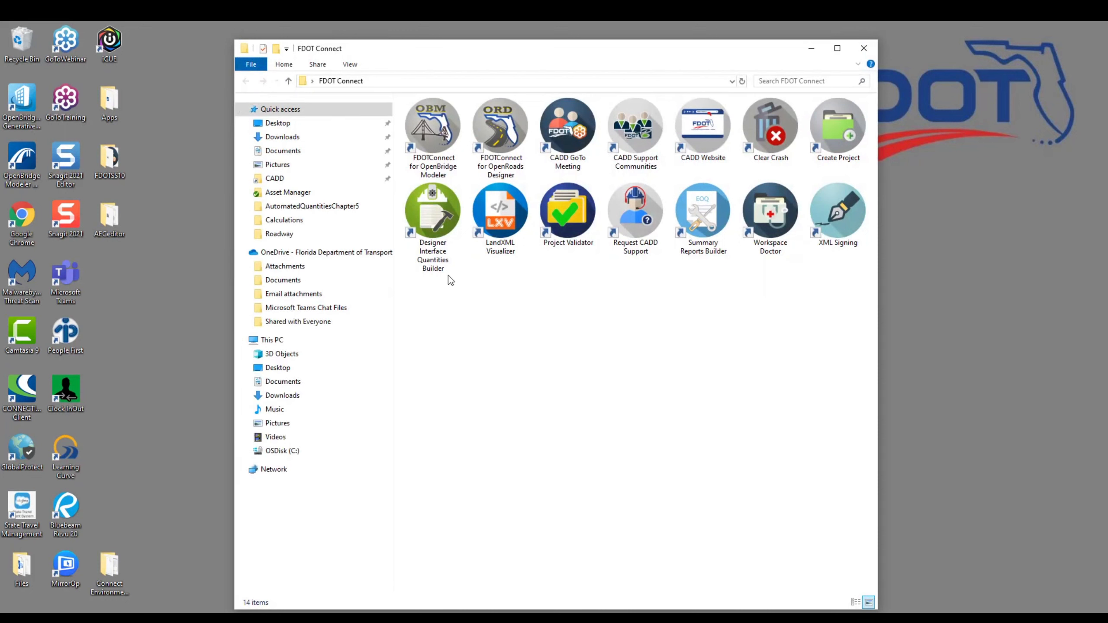
left_click(436, 217)
double_click(435, 215)
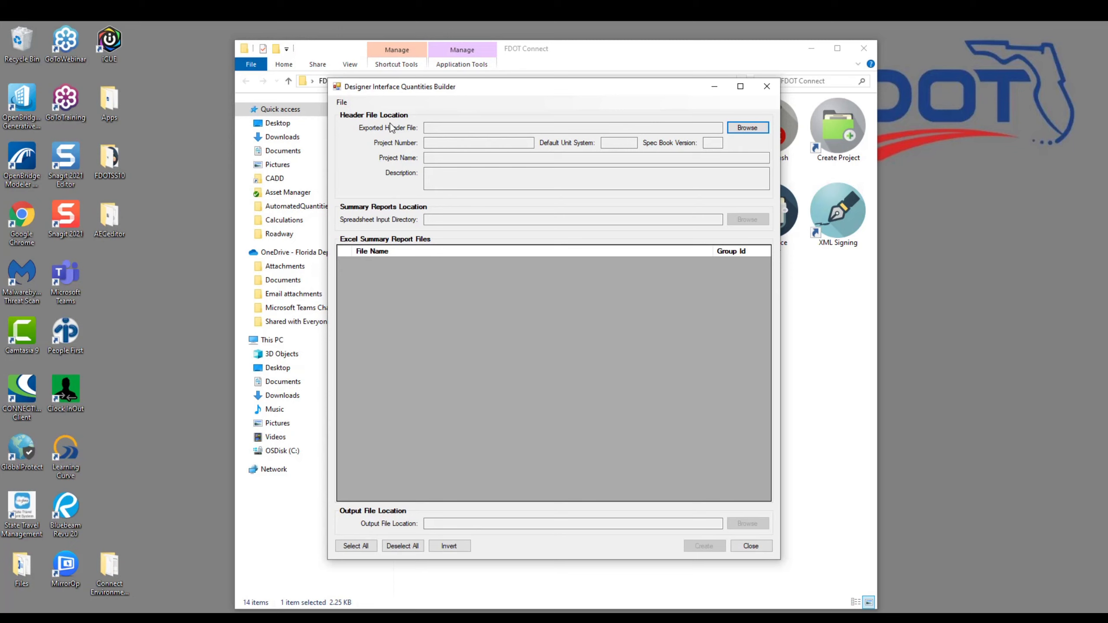
left_click(759, 131)
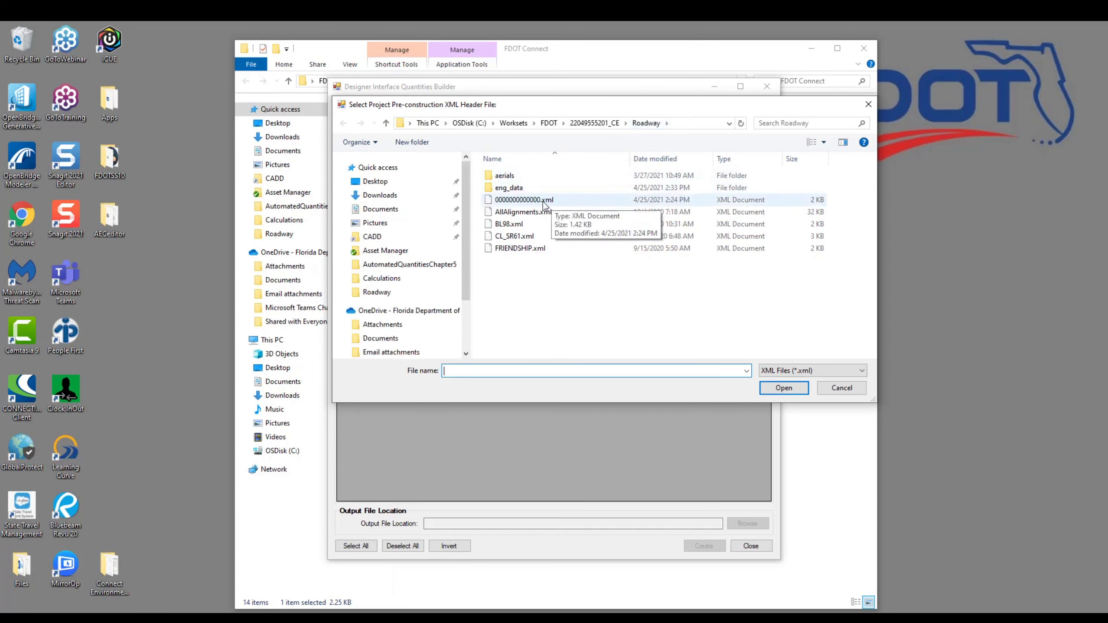
left_click(529, 201)
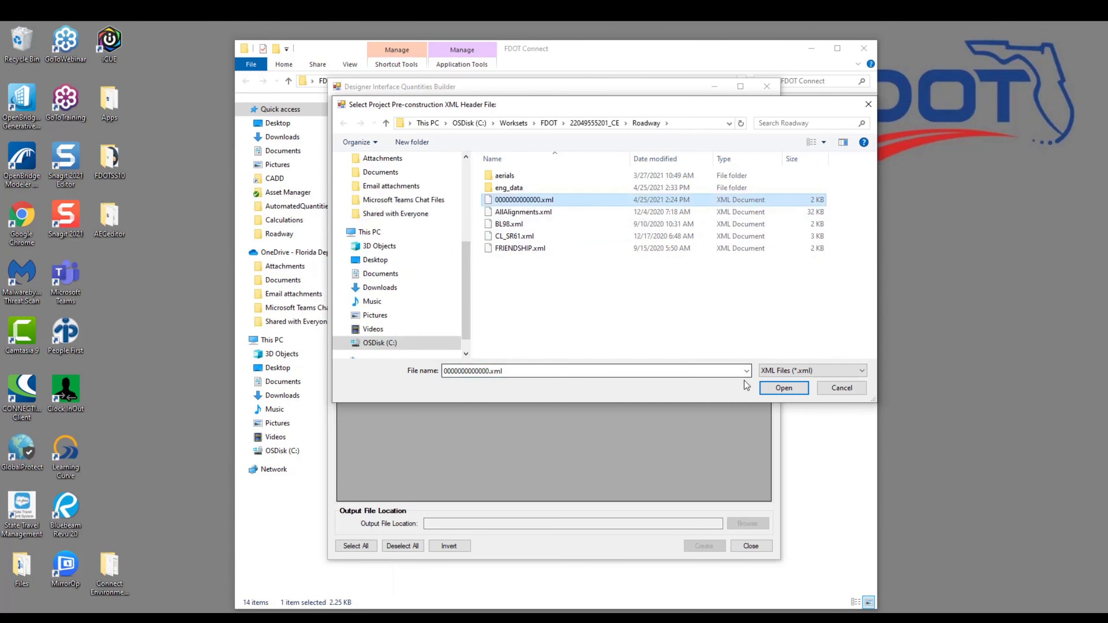
left_click(786, 390)
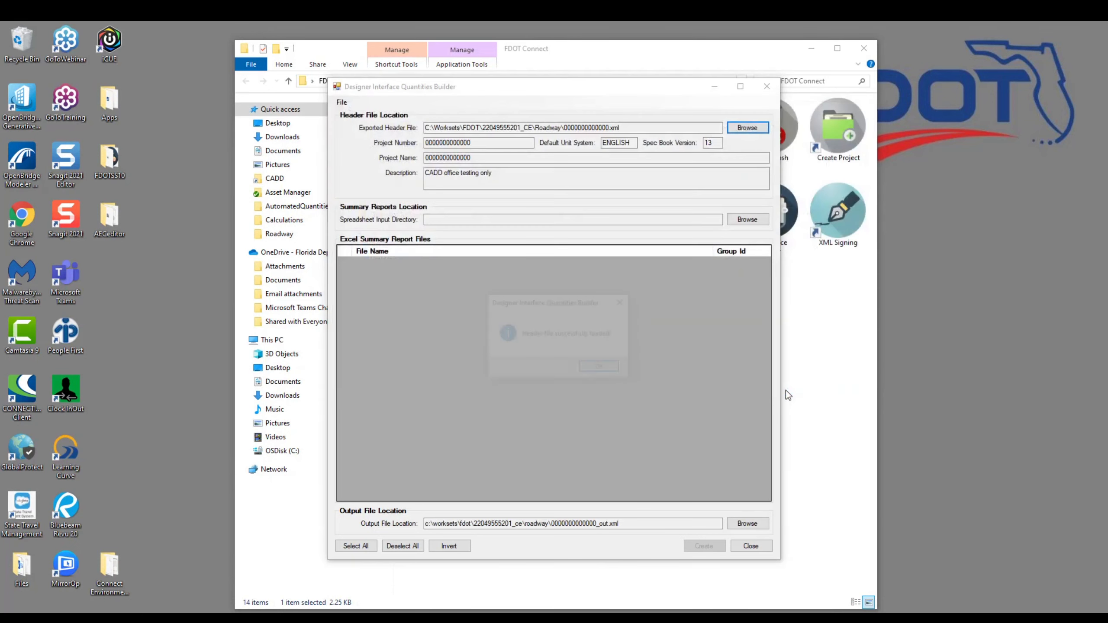
left_click(607, 368)
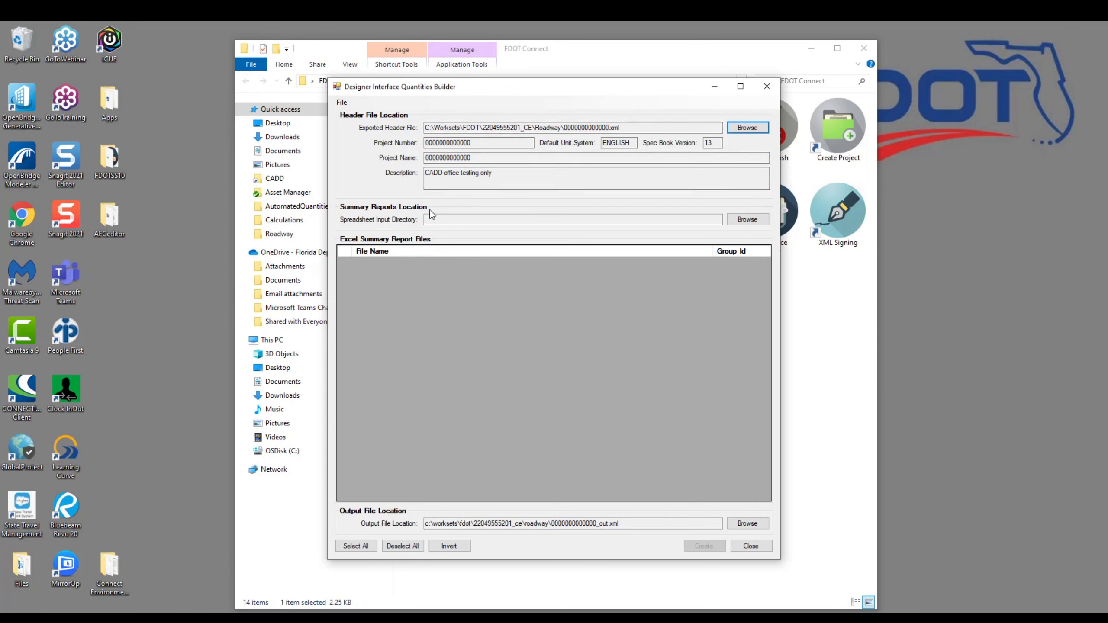
left_click(755, 222)
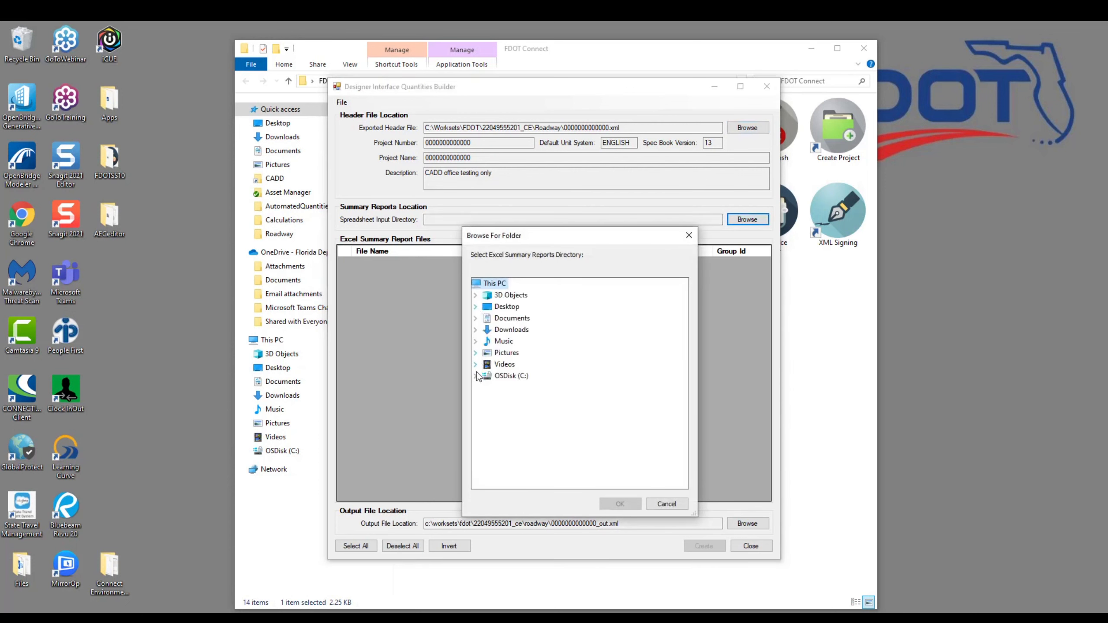
left_click(475, 375)
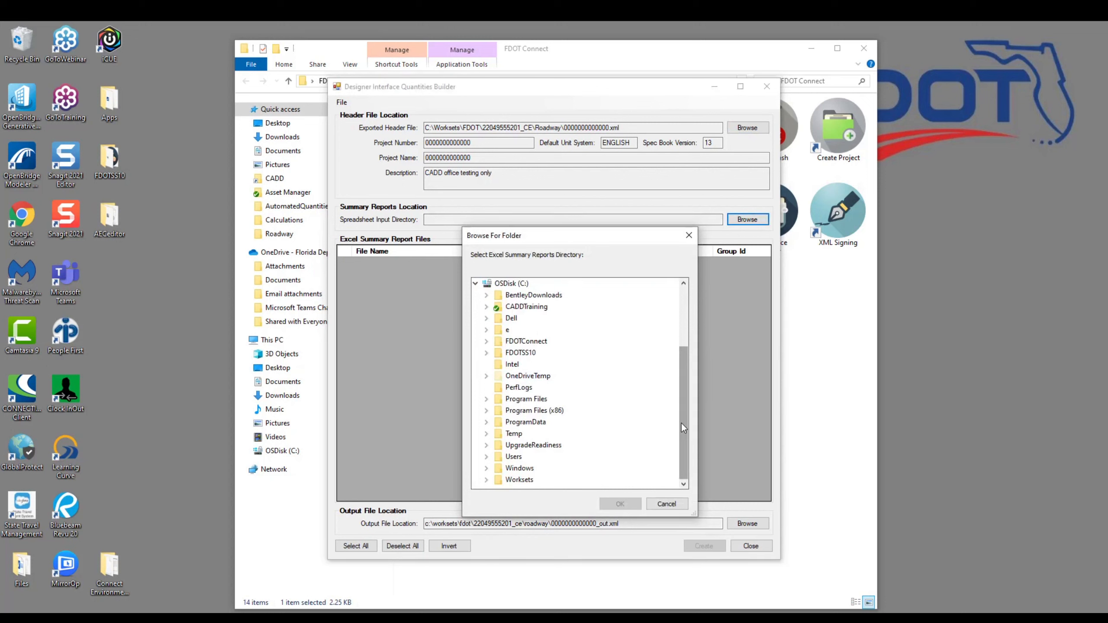
left_click(486, 481)
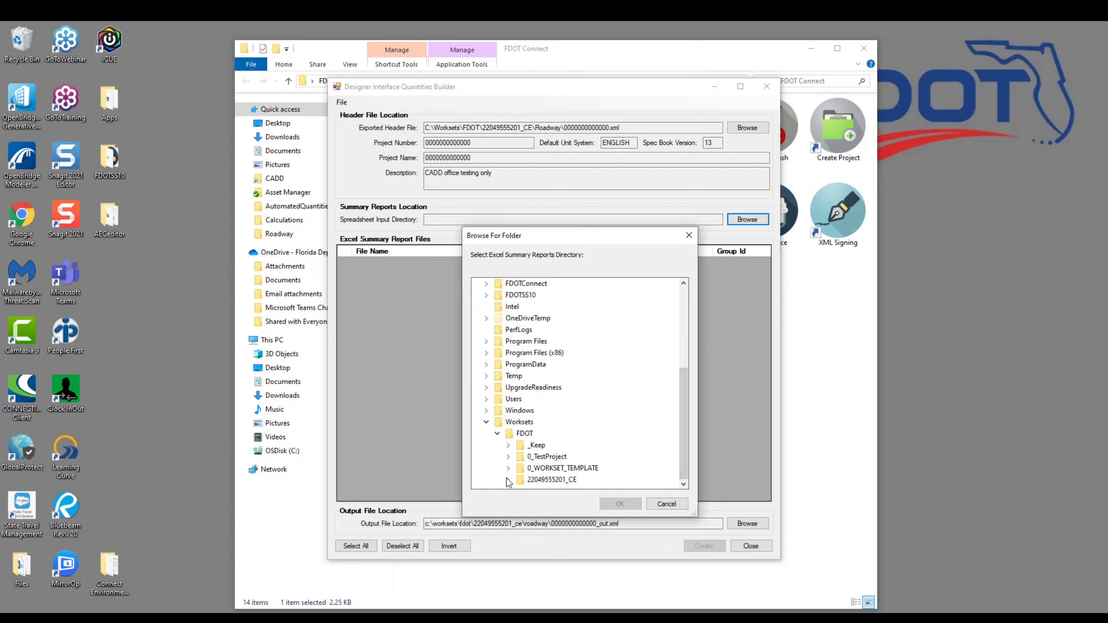
left_click(508, 479)
left_click(557, 353)
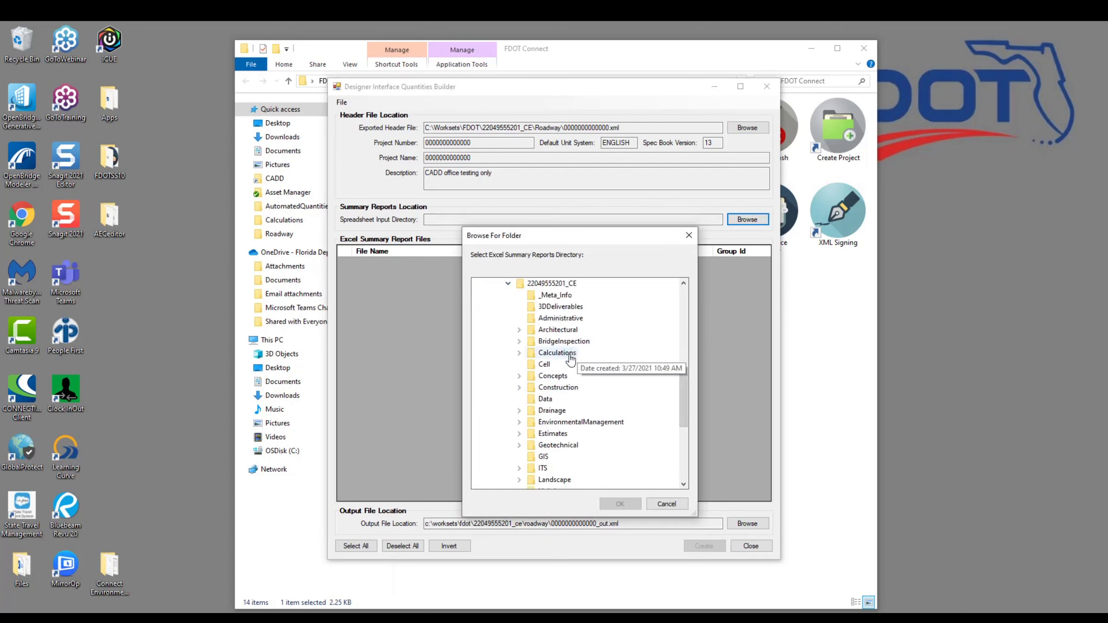
double_click(575, 355)
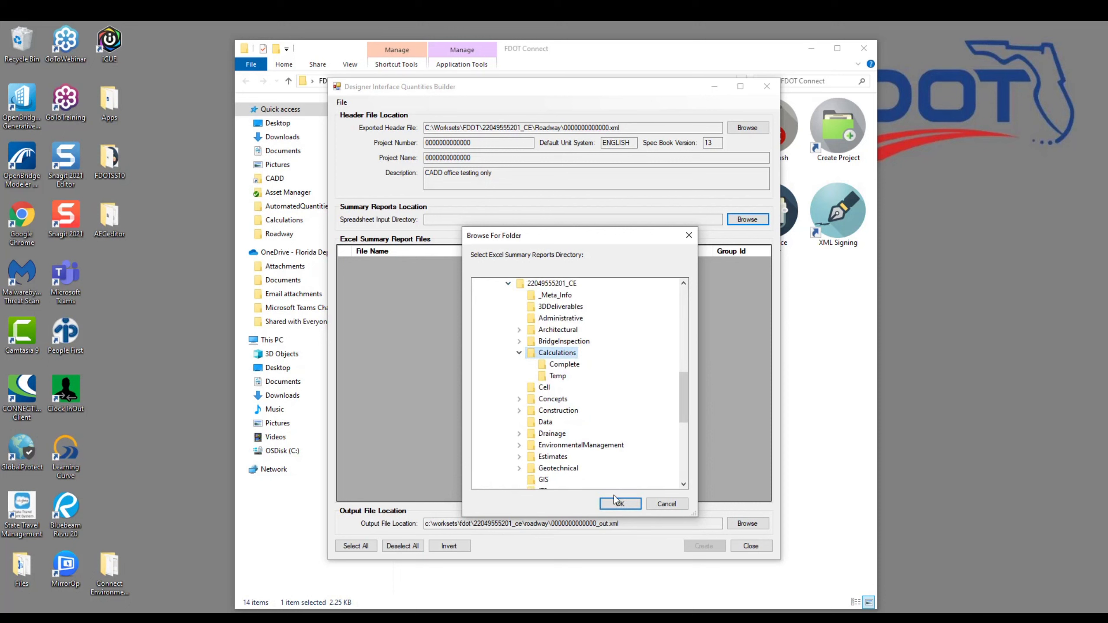
left_click(627, 506)
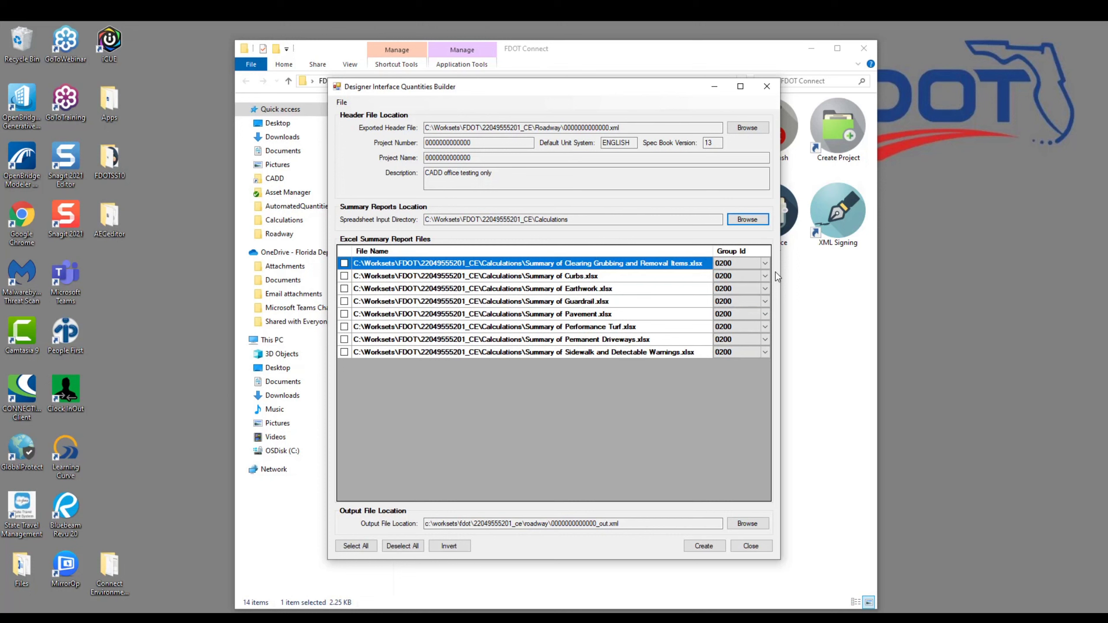
Leave the first report's Group Id at 0200 and mark all eight summary reports for inclusion
left_click(766, 263)
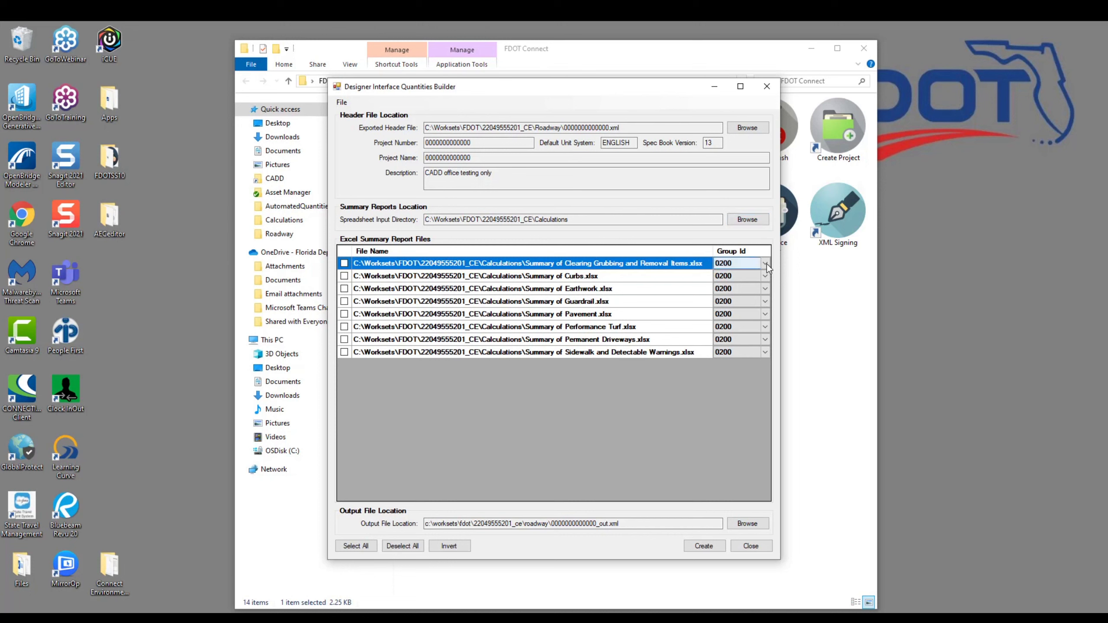
left_click(765, 263)
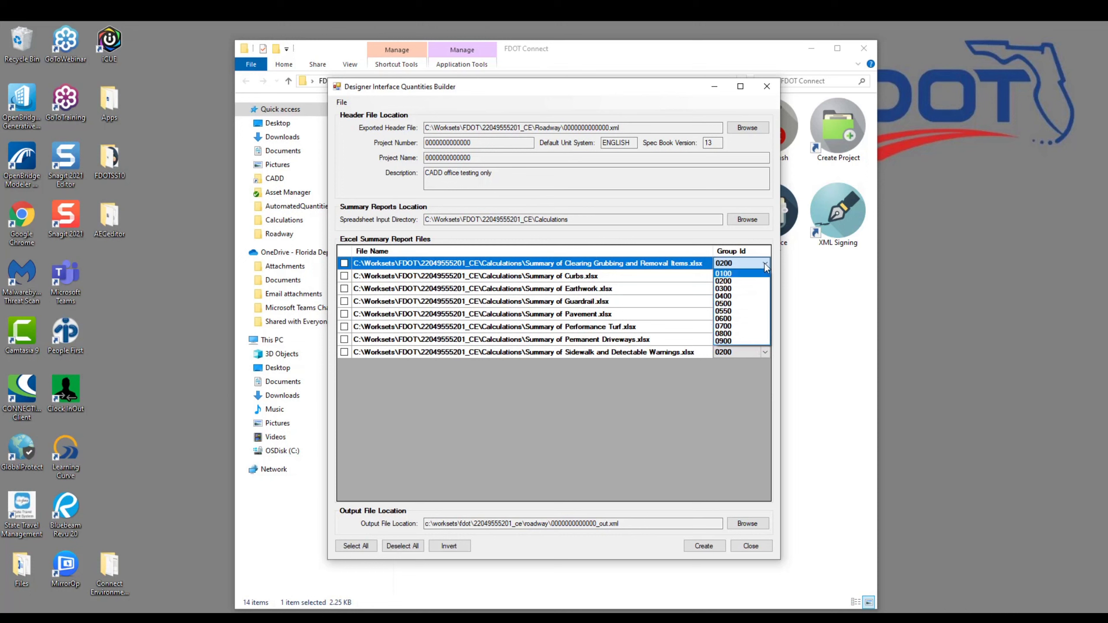
left_click(766, 263)
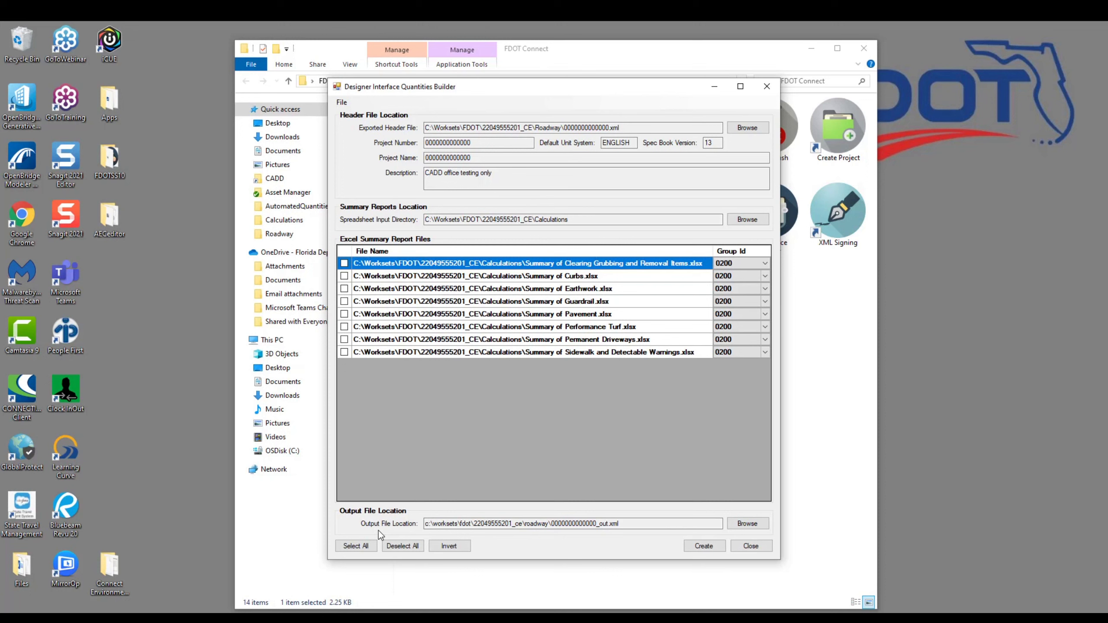
left_click(359, 547)
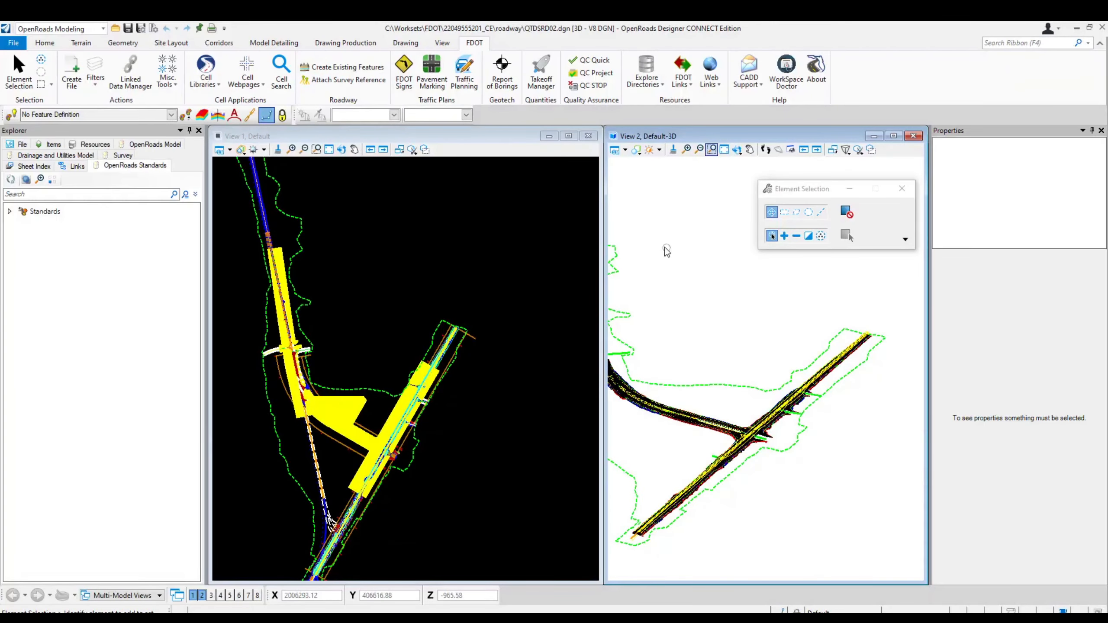
Open the Basis of Estimates Manual from the FDOT Links list
left_click(690, 87)
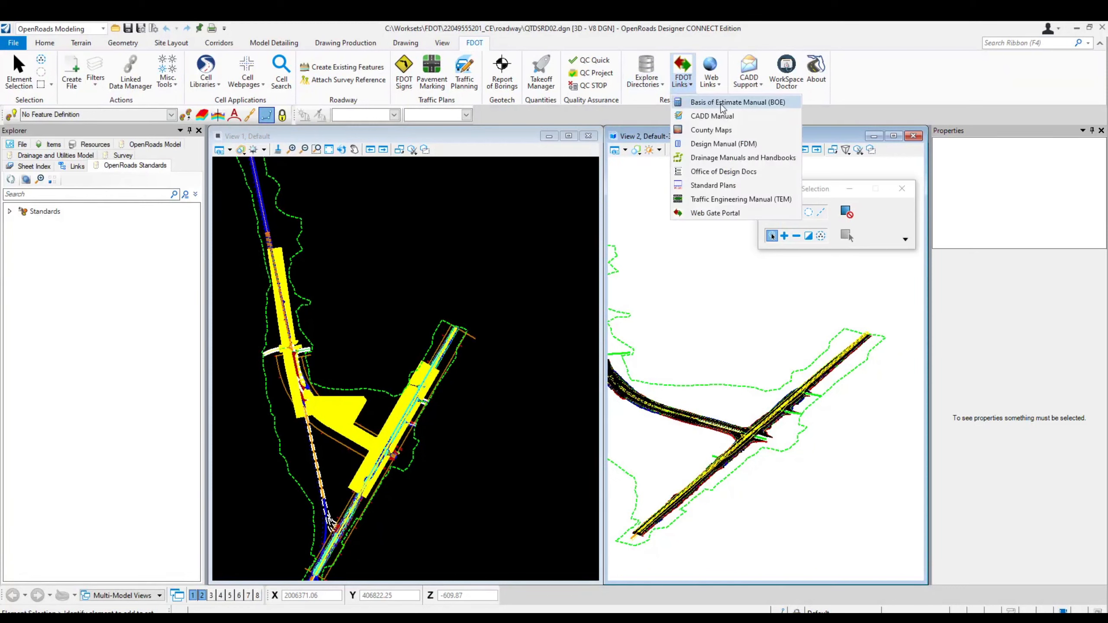
left_click(763, 102)
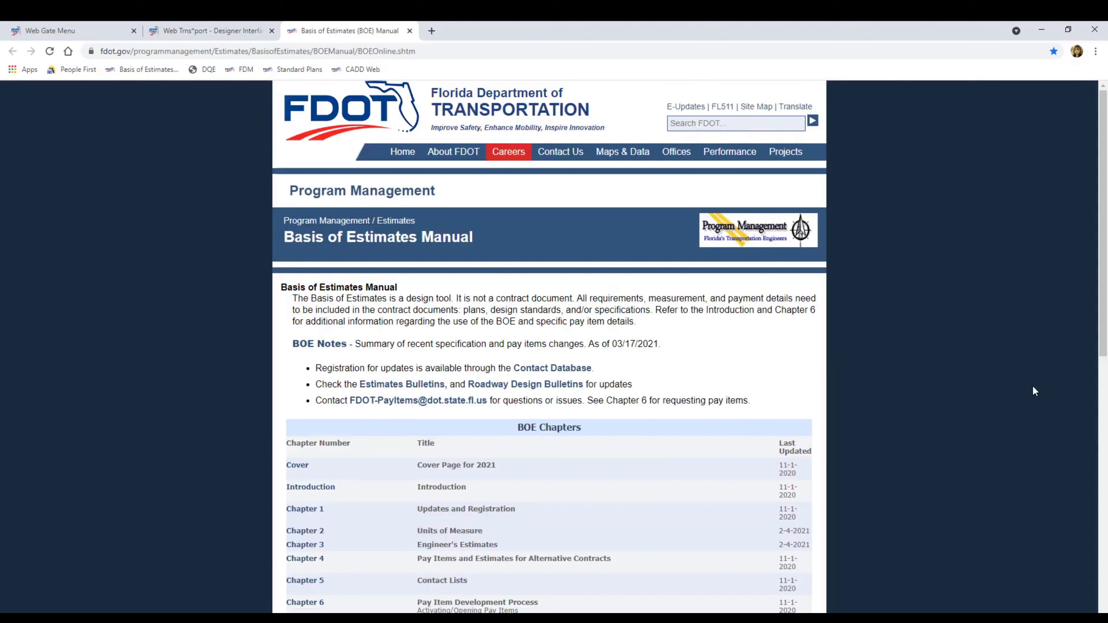
left_click_drag(1102, 305, 1100, 457)
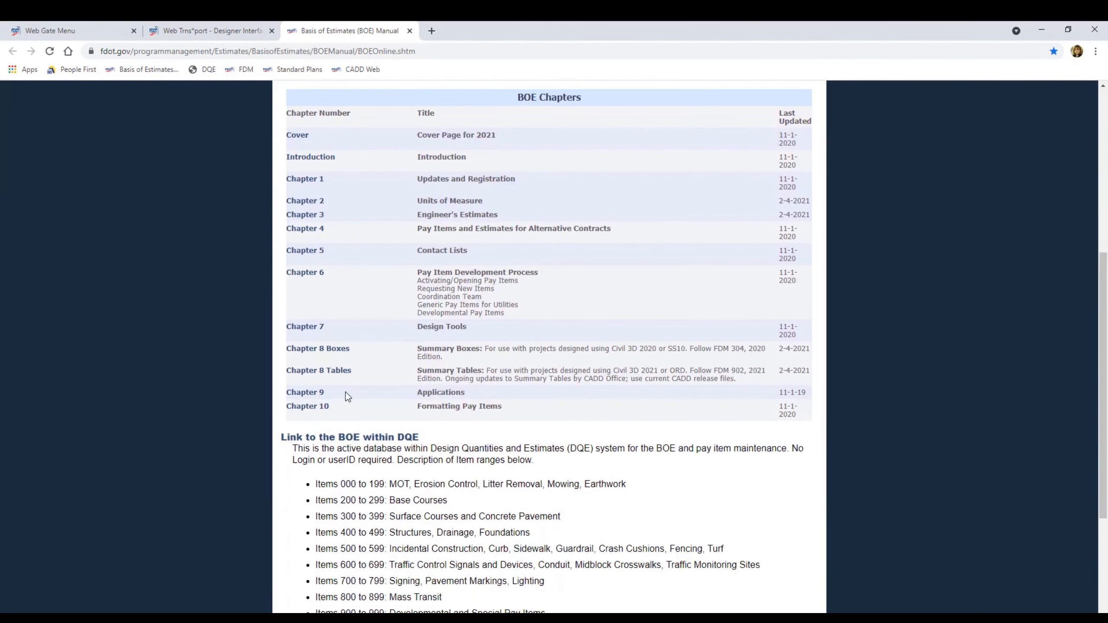
Open Chapter 9 and review its pay item category and design group table
left_click(304, 395)
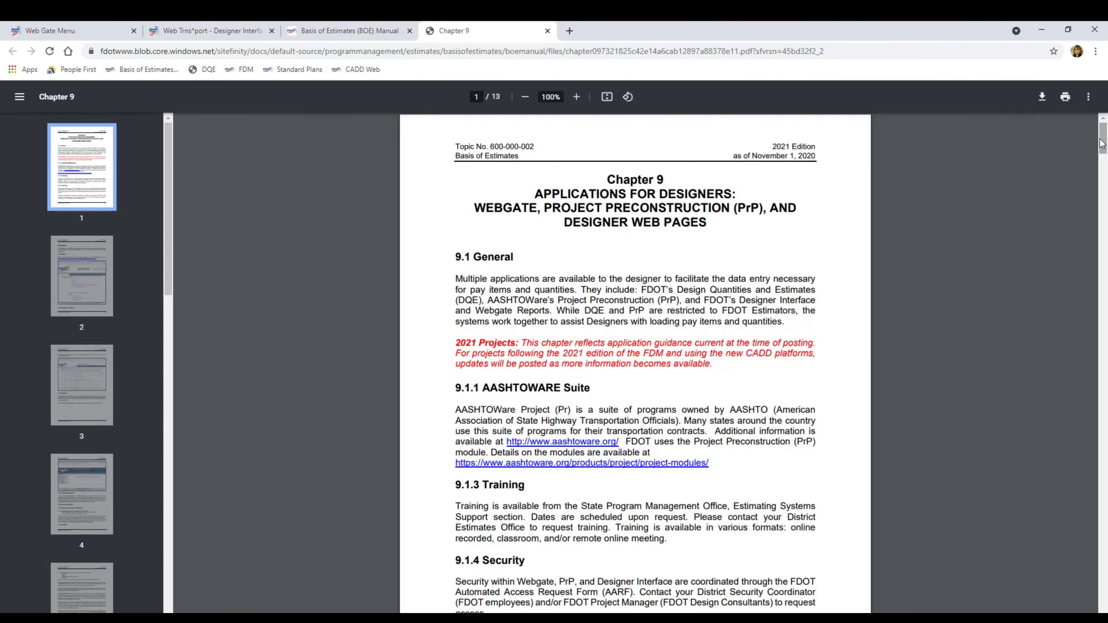
left_click_drag(1102, 144, 1096, 287)
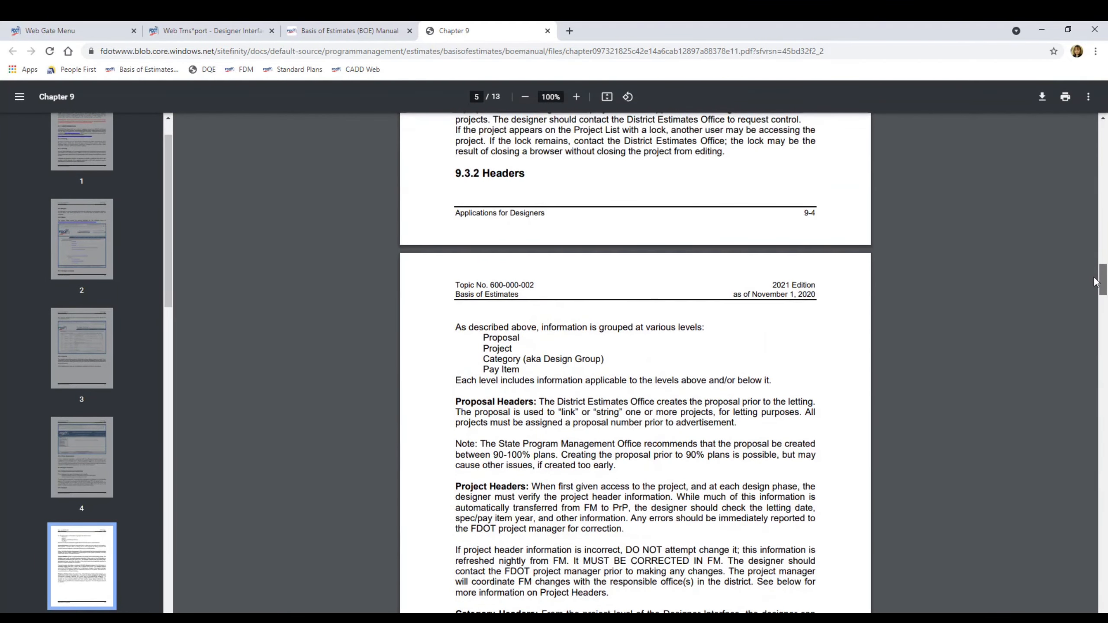
scroll(662, 354, "down", 8)
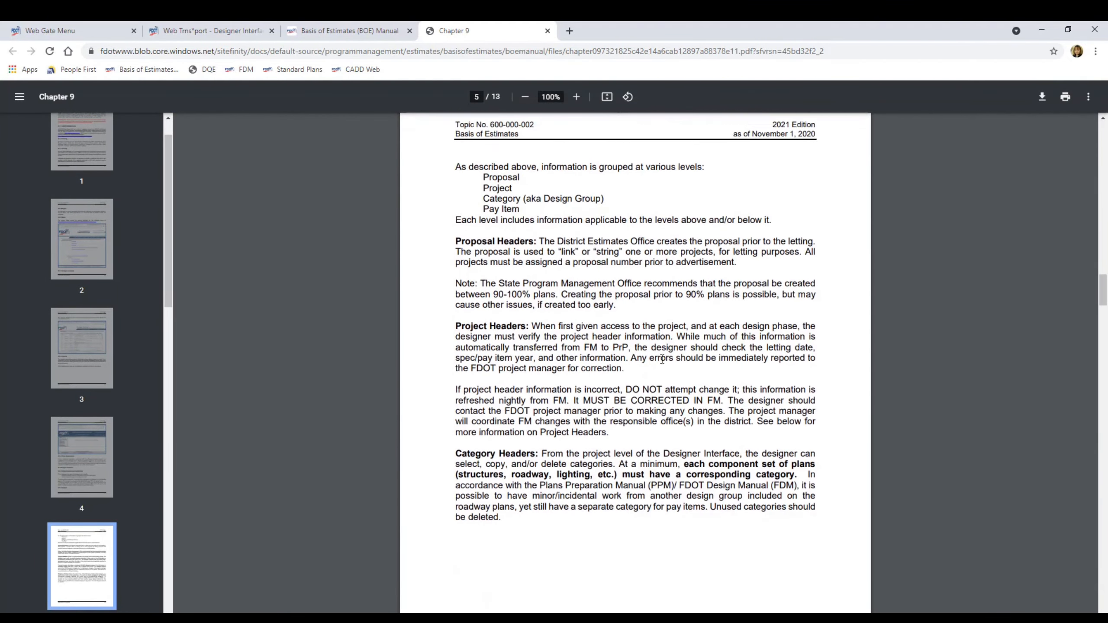
scroll(662, 355, "down", 10)
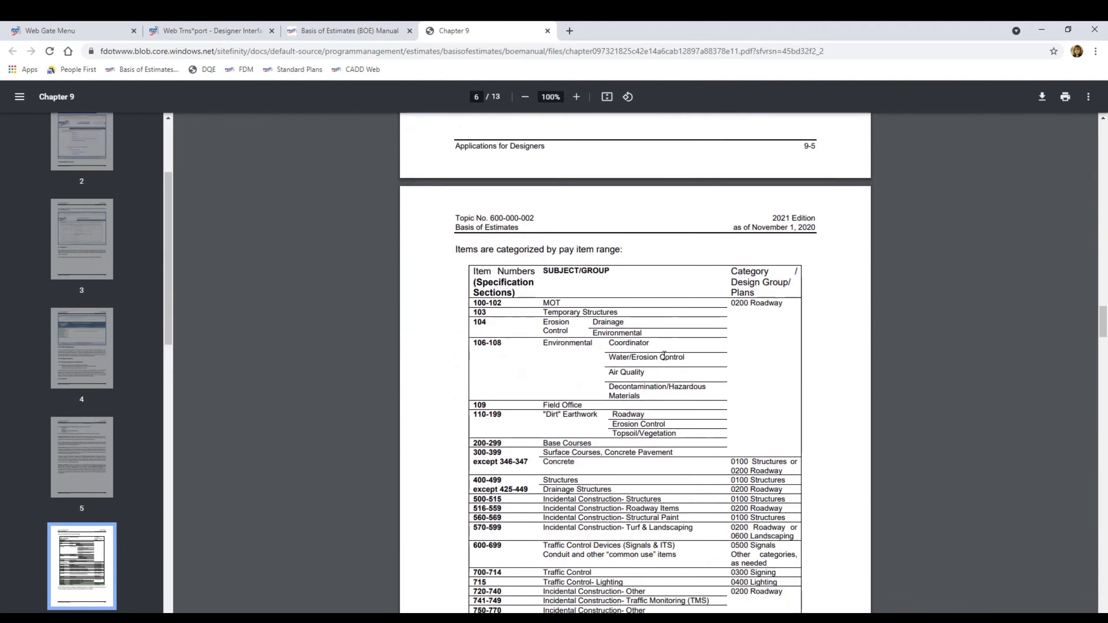
scroll(664, 356, "up", 1)
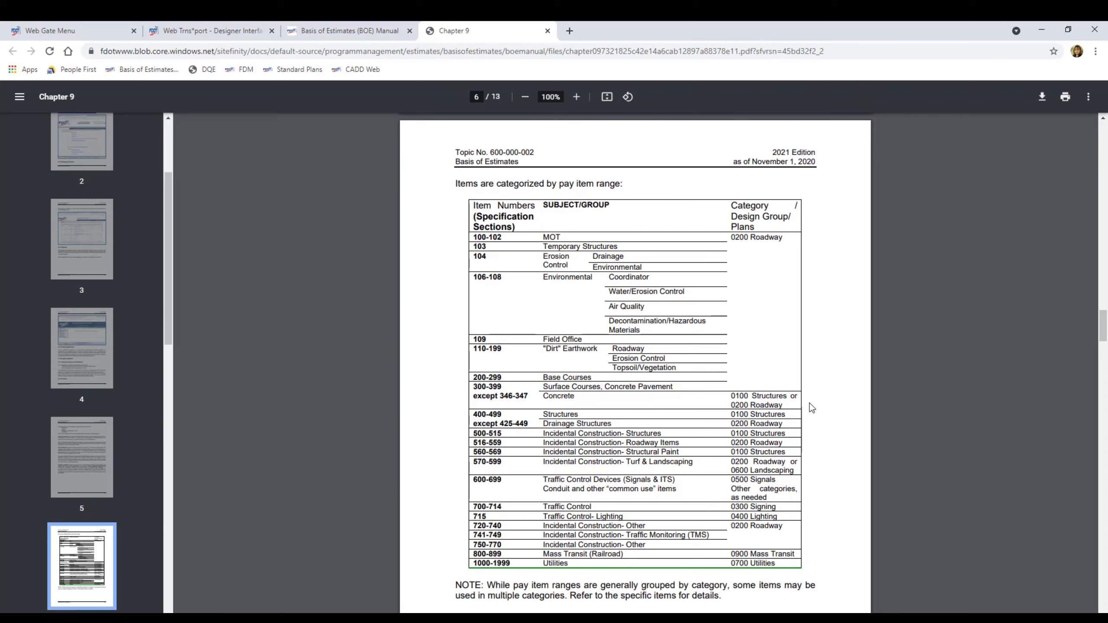
left_click(1043, 29)
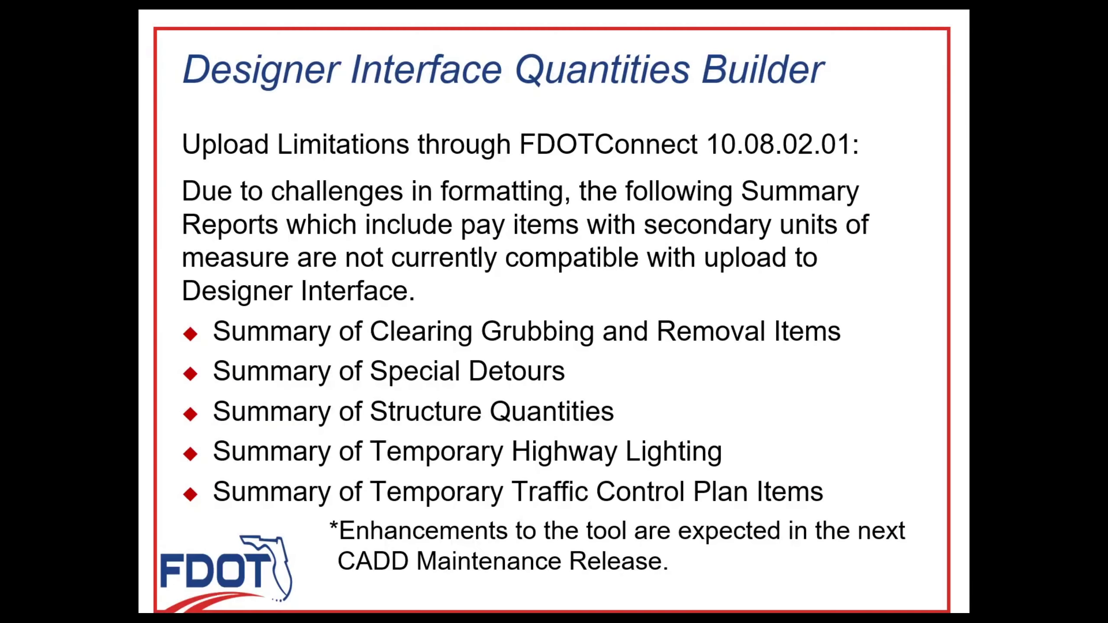
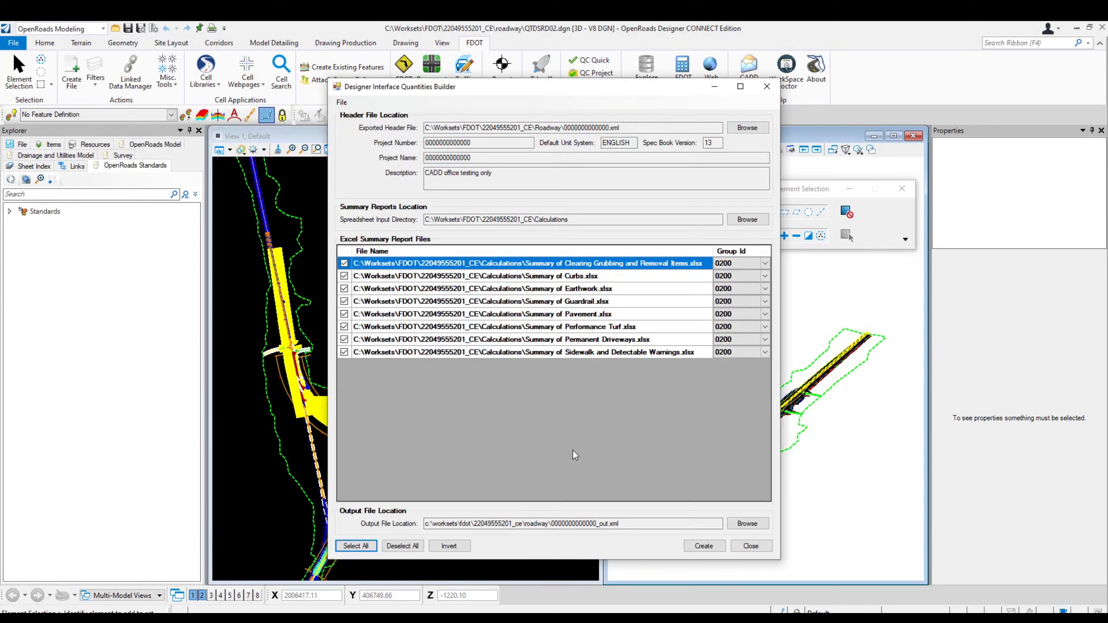
left_click_drag(603, 524, 611, 524)
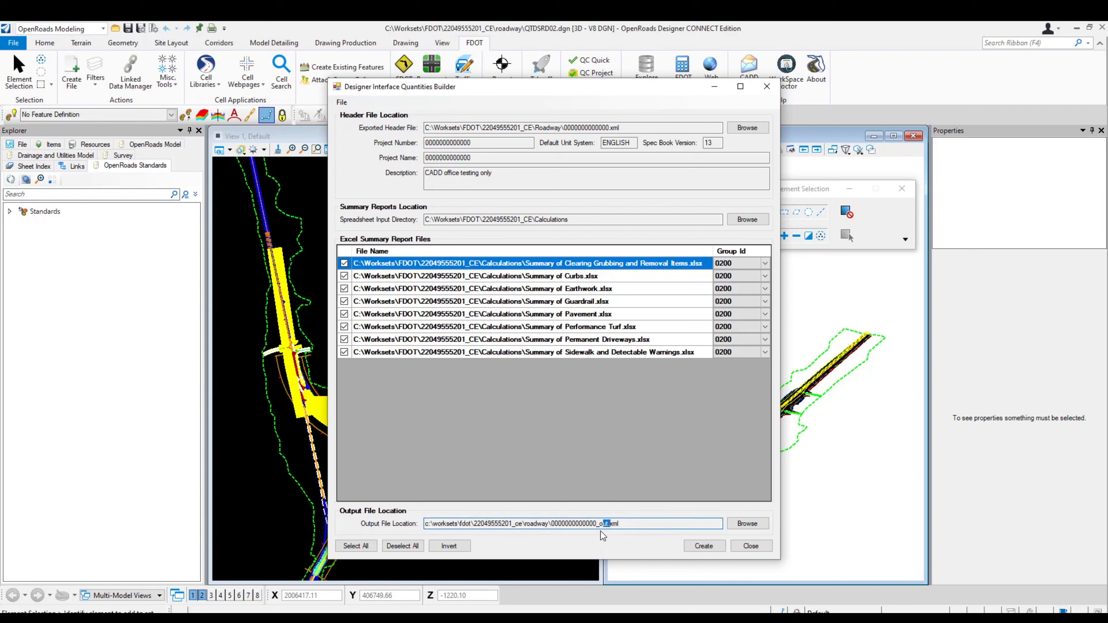
left_click(627, 528)
left_click(705, 547)
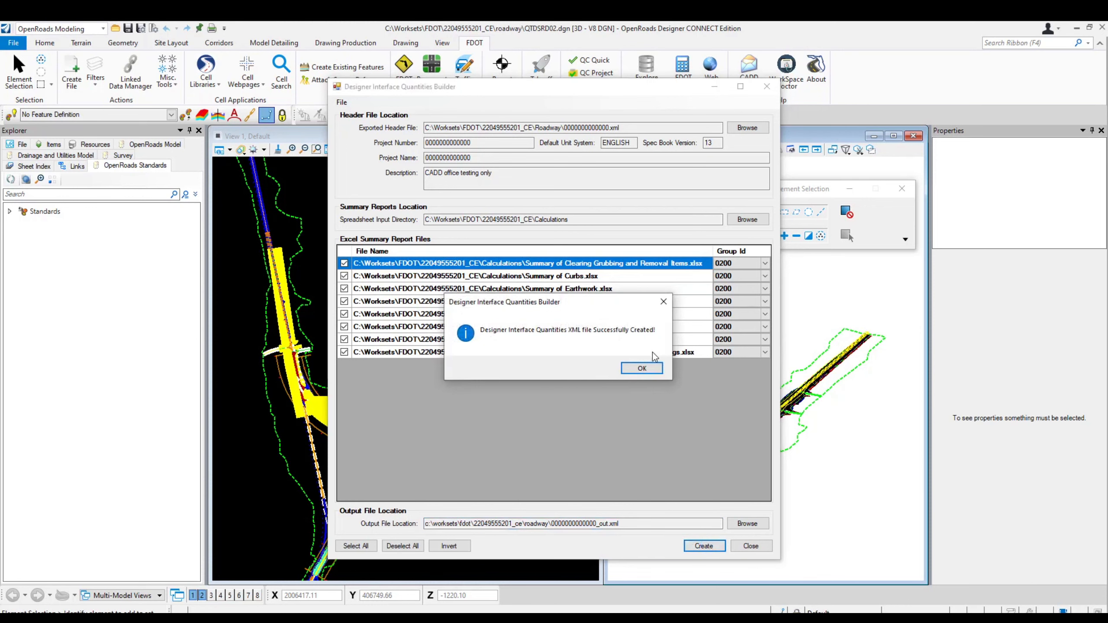
left_click(640, 369)
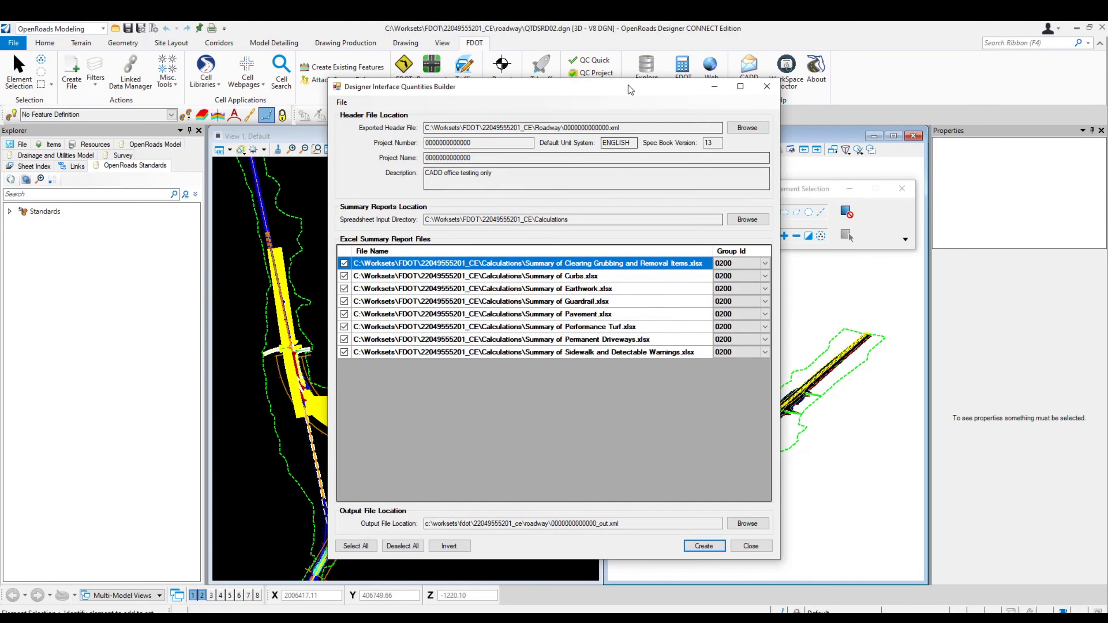
left_click_drag(629, 85, 629, 101)
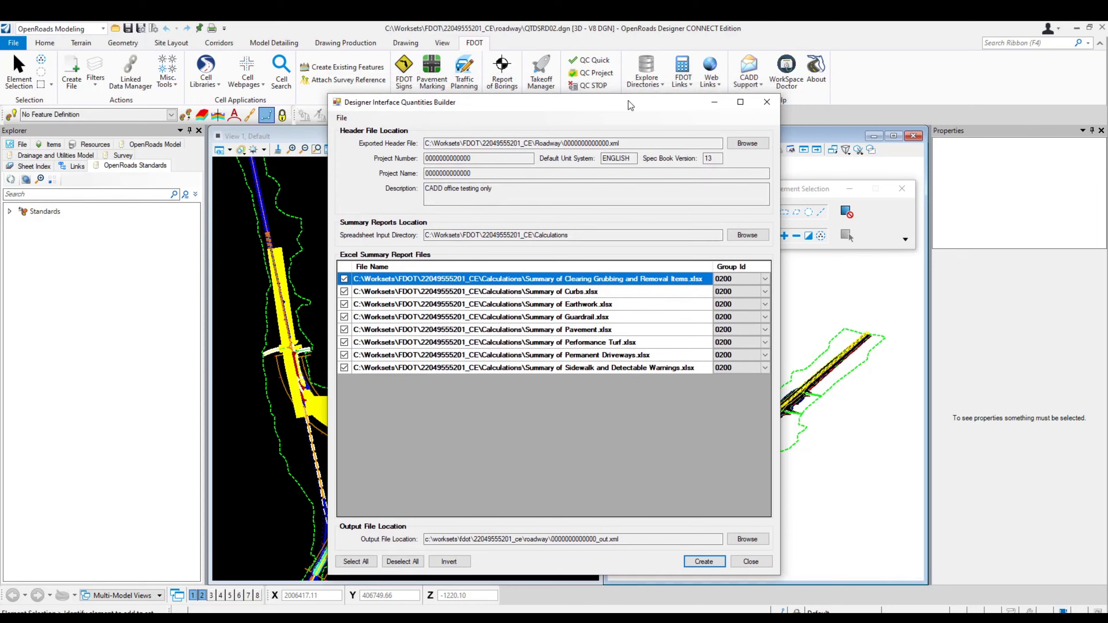
left_click(650, 73)
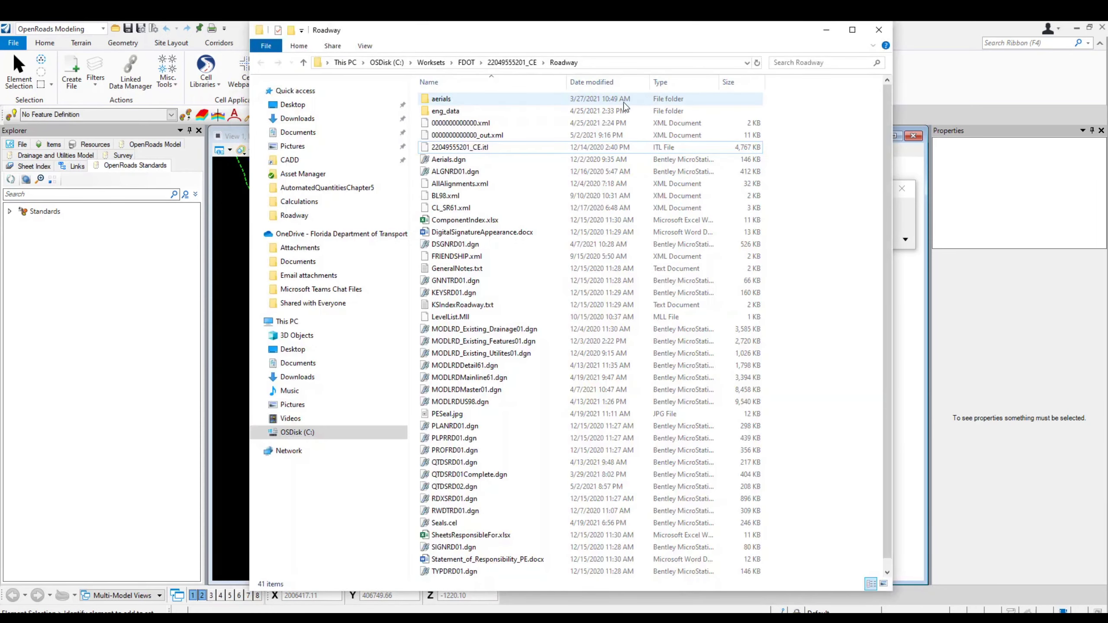
left_click(486, 138)
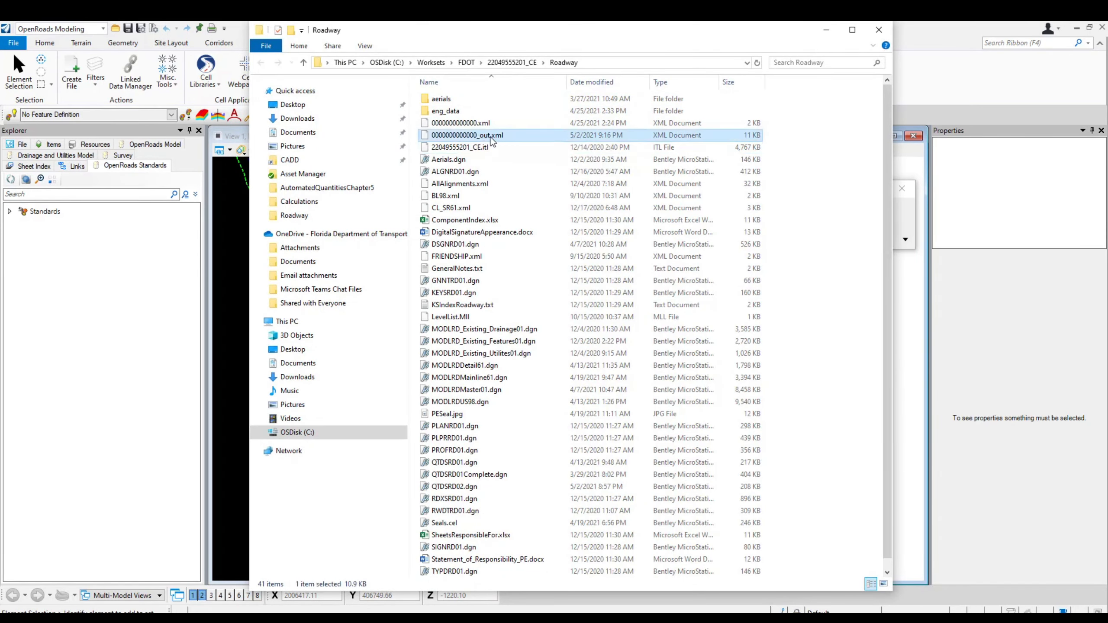
left_click(485, 138)
left_click(480, 136)
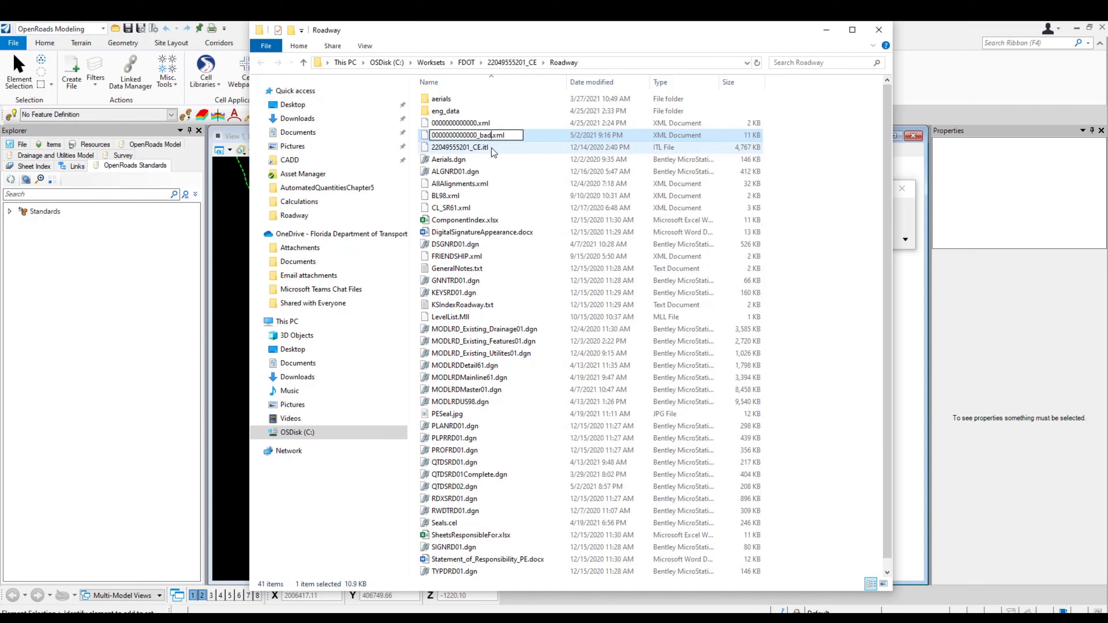
type("bad")
key("Return")
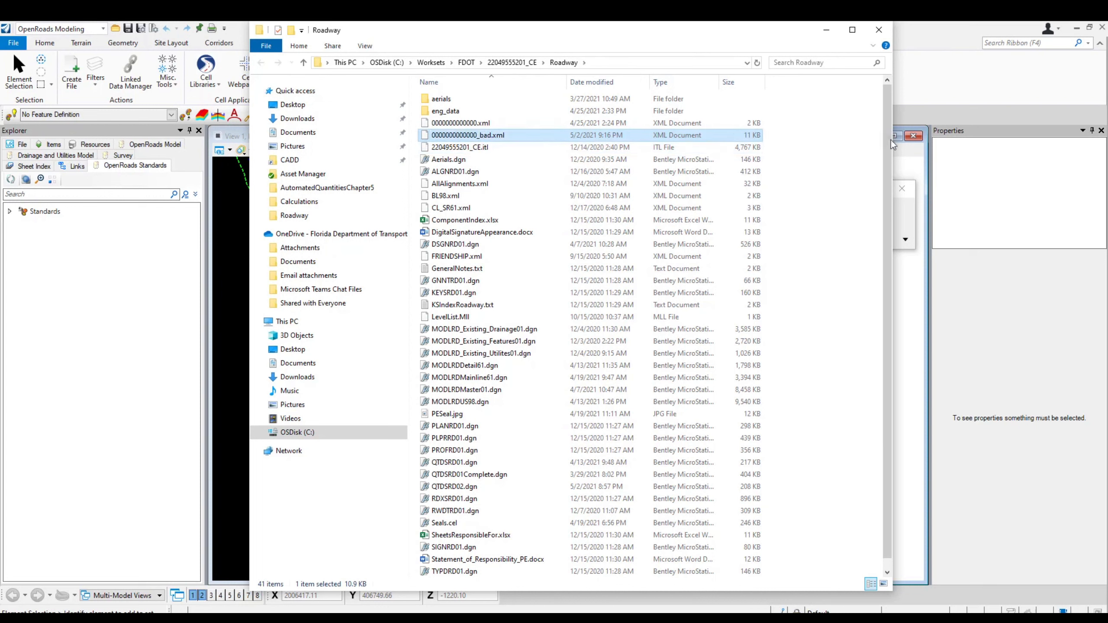
key("alt+Tab")
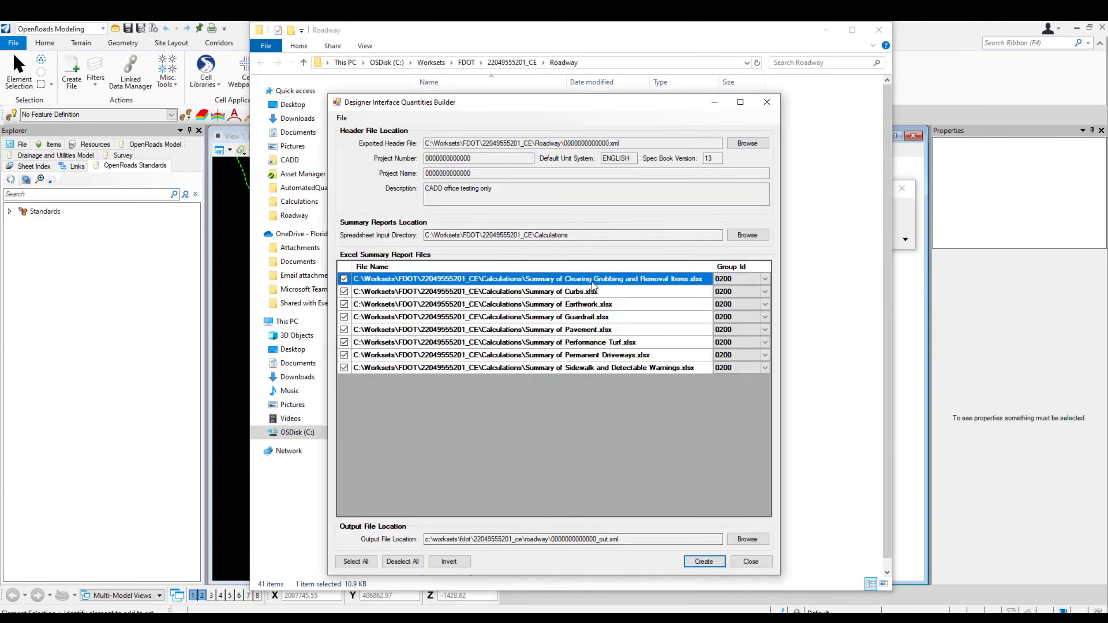
left_click(344, 279)
left_click(704, 562)
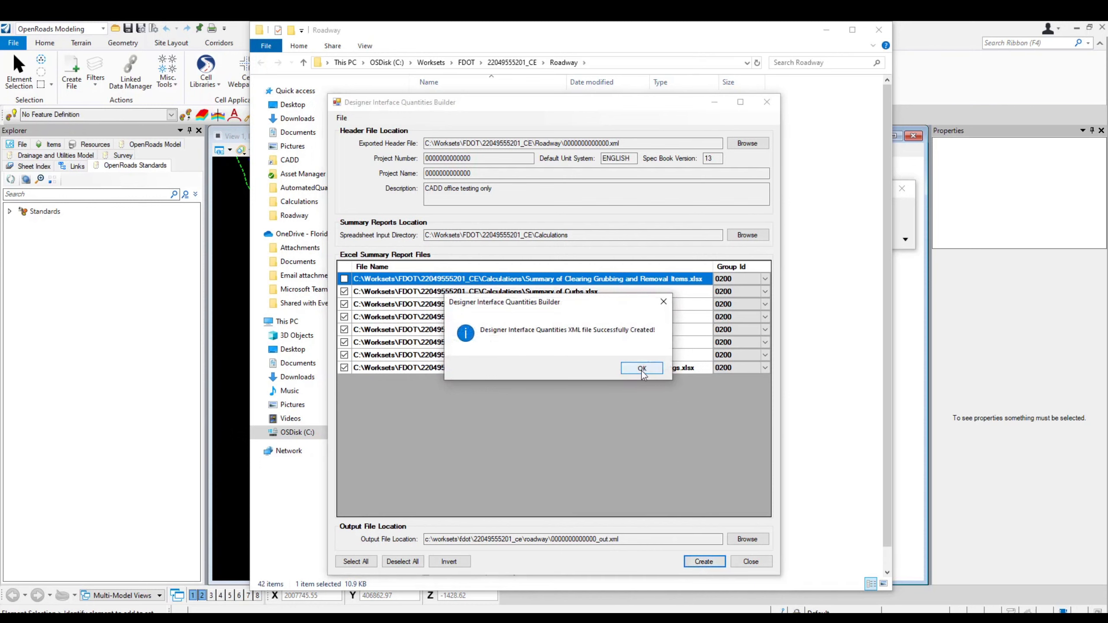
left_click(639, 368)
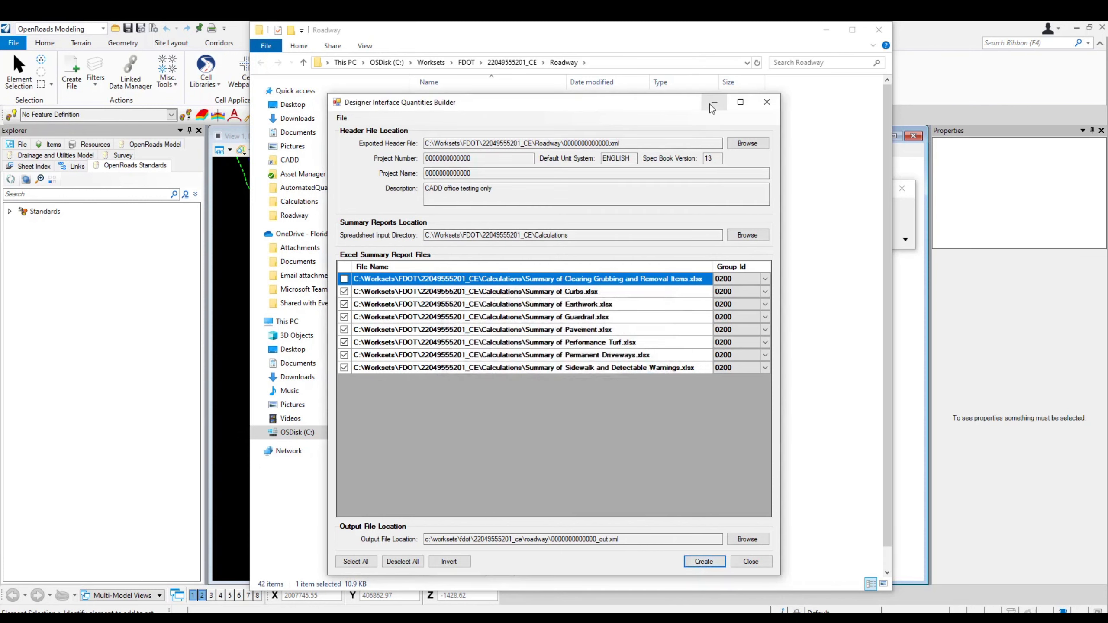
left_click(767, 101)
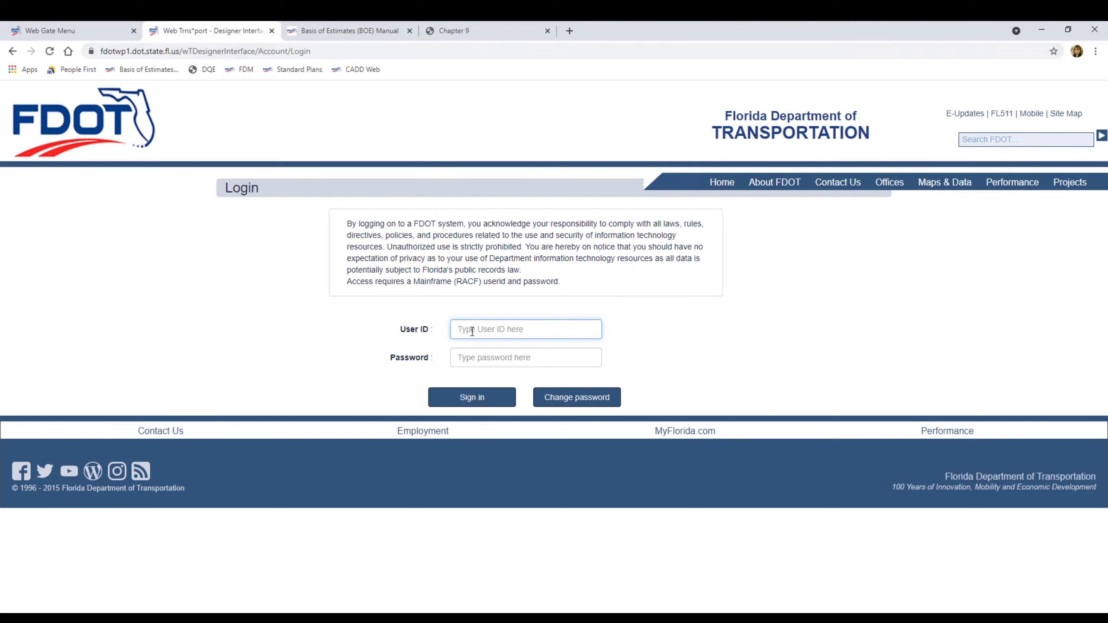
Sign in to FDOT Designer Interface with the user ID and password to reach the 1312-project list
type("ps972kd")
key("Tab")
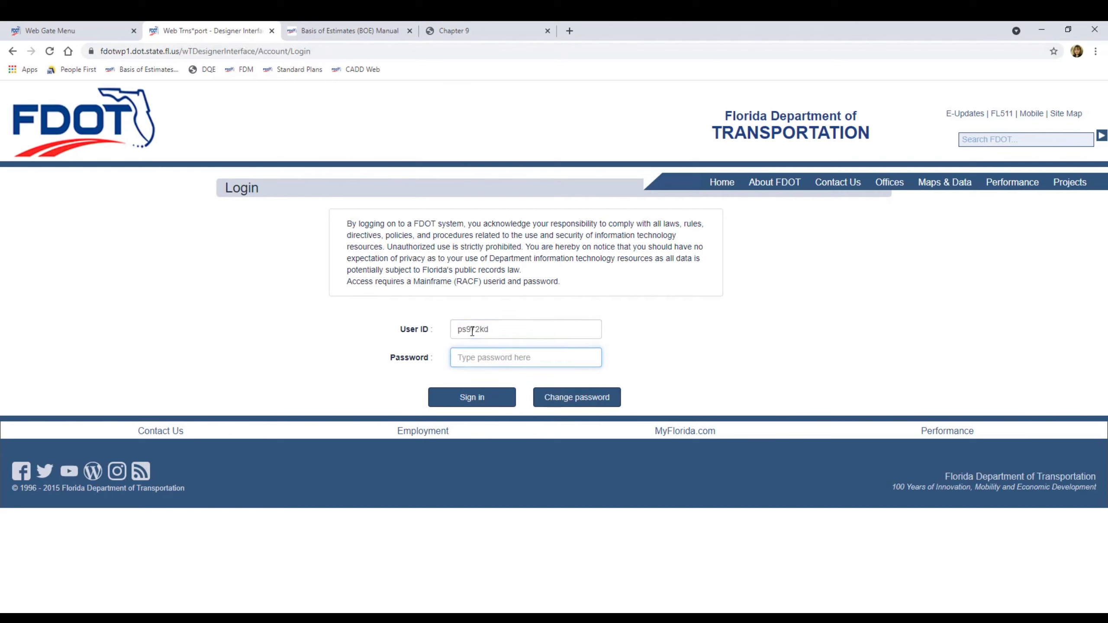
type("•••••••••")
left_click(473, 398)
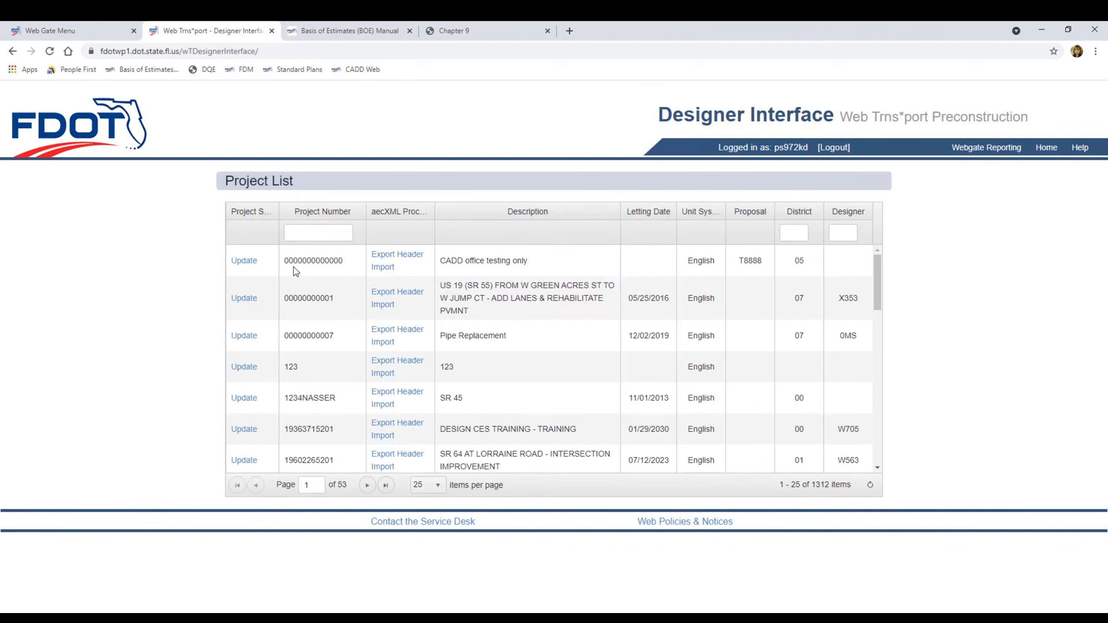
left_click(391, 270)
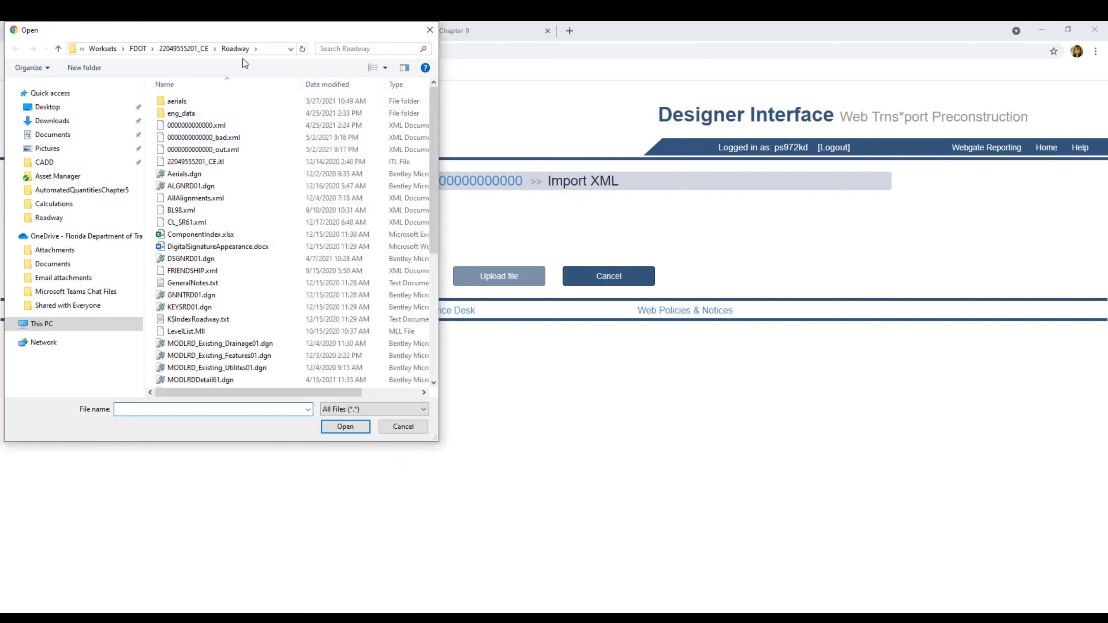
left_click(220, 139)
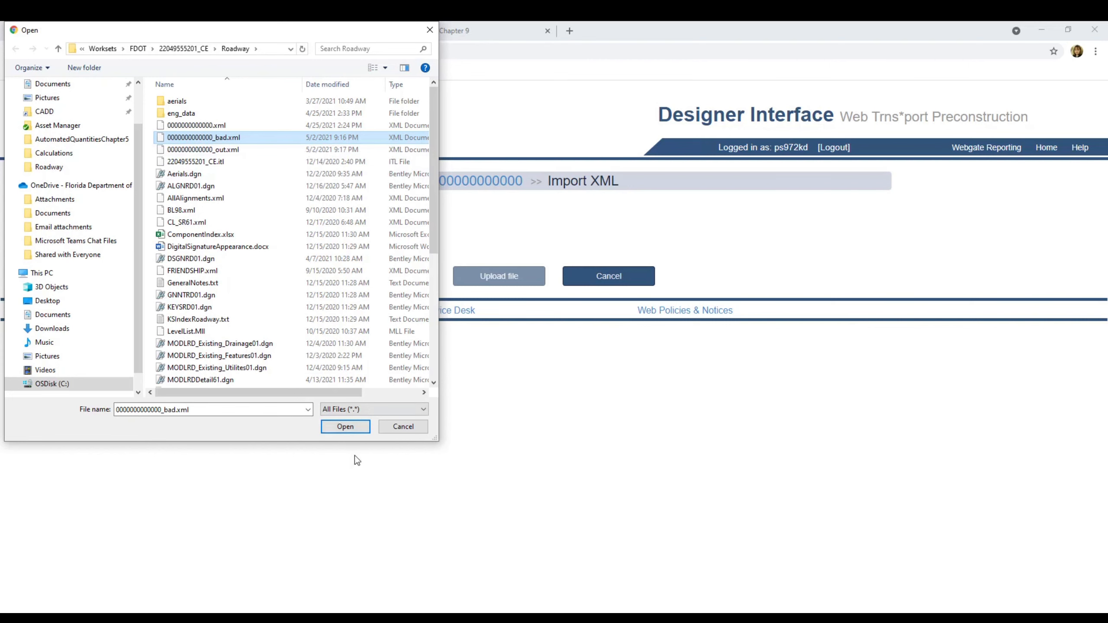
left_click(344, 427)
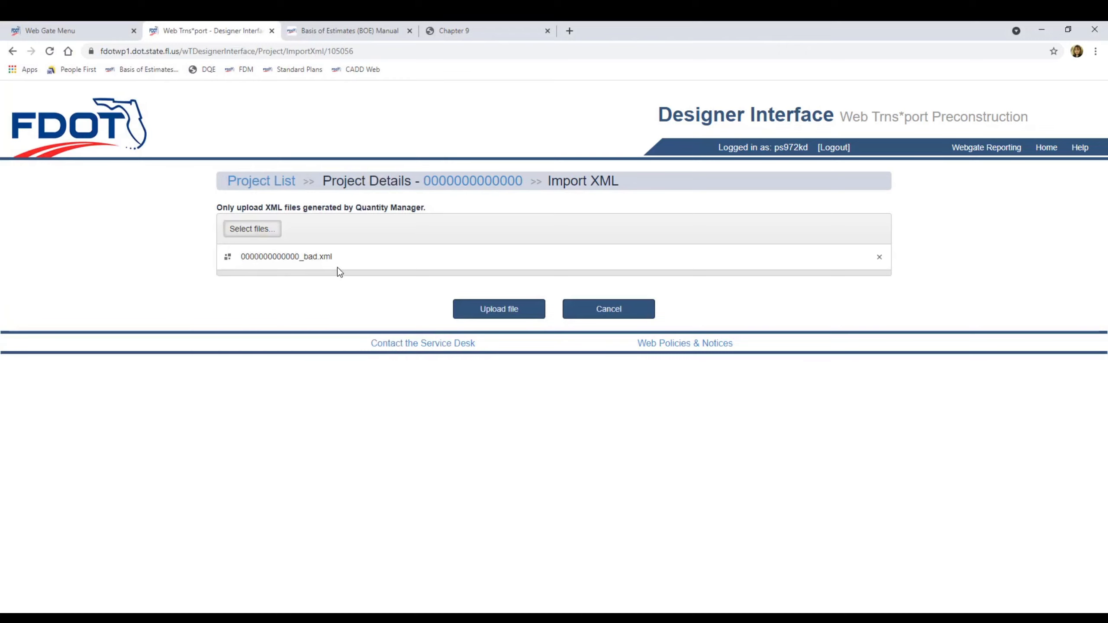
Upload the _bad.xml file, see it rejected with unit-of-measure error E55, and cancel to Project Details
left_click(518, 315)
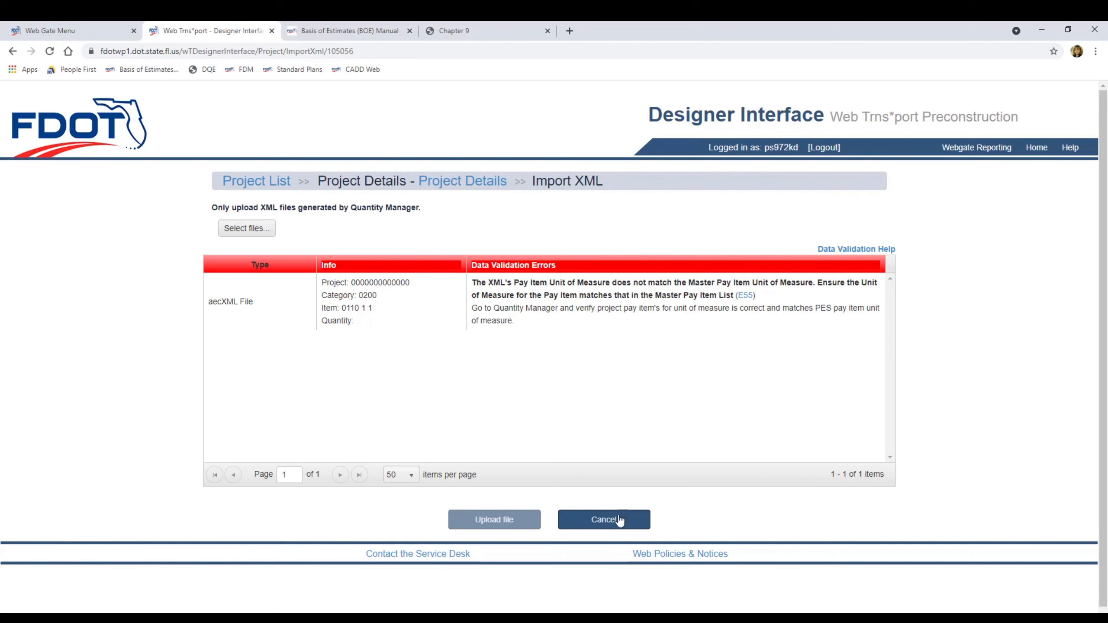
left_click(599, 522)
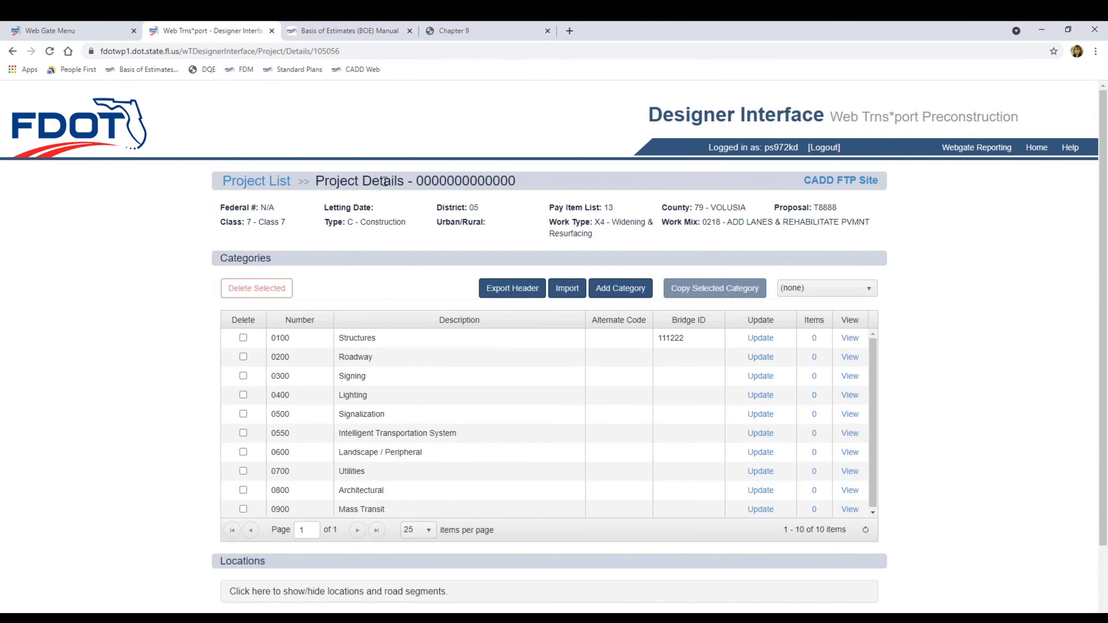
left_click(567, 292)
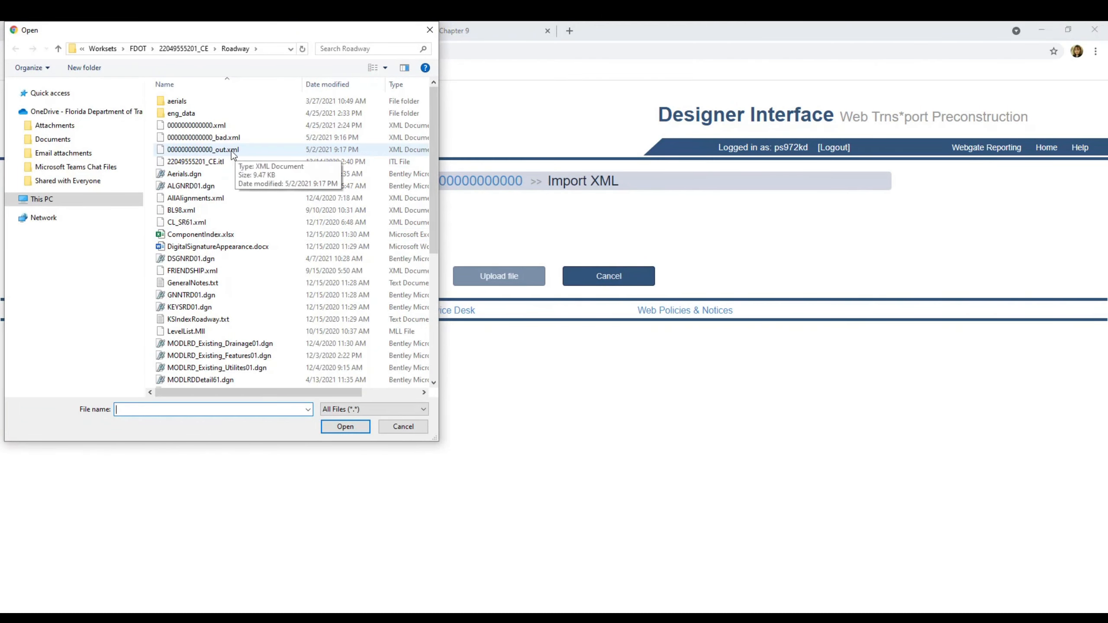
left_click(273, 151)
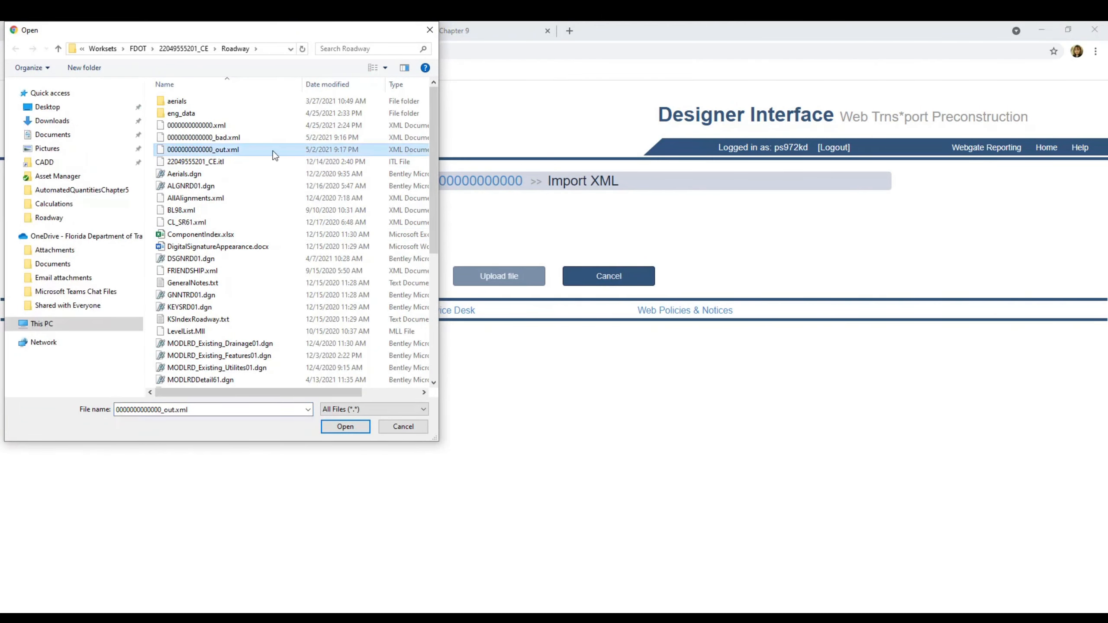
left_click(342, 428)
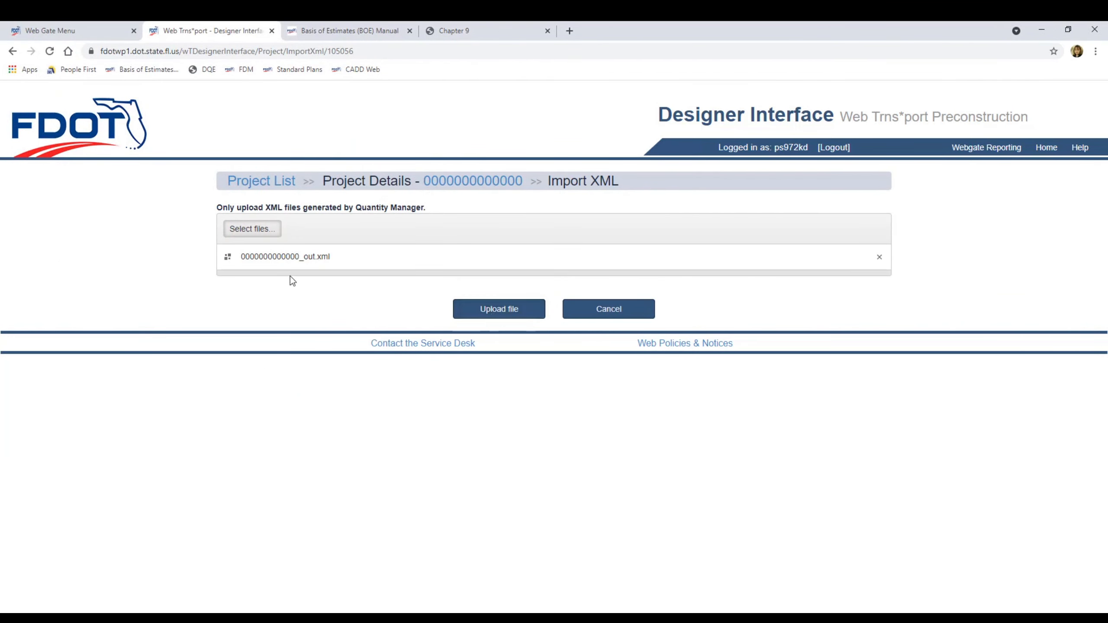
left_click(502, 310)
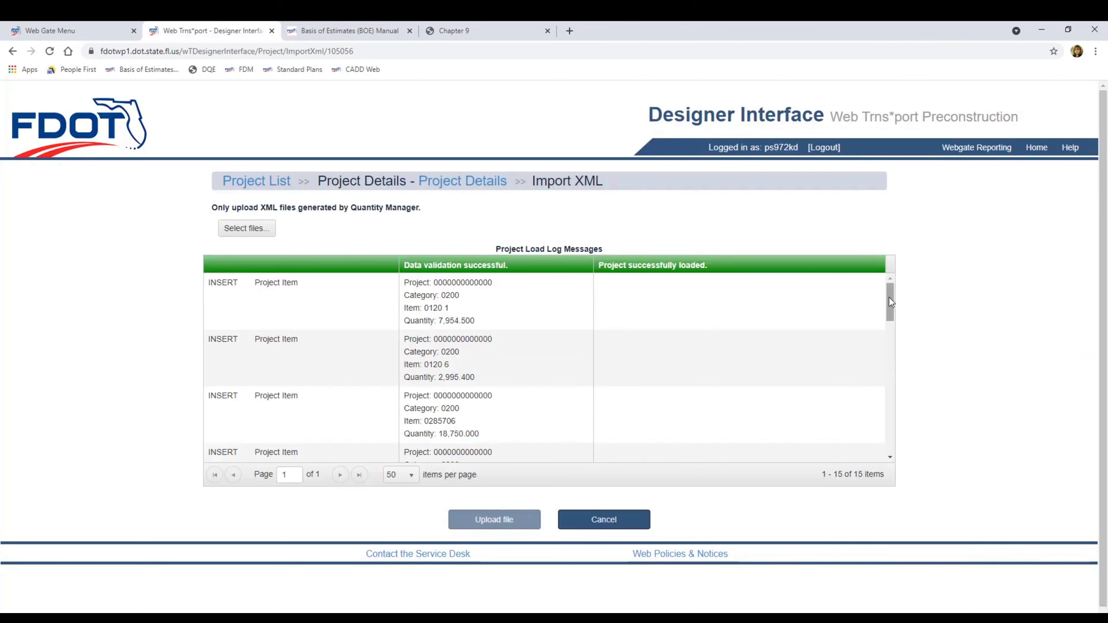
Review the import log, go back to Project Details, and log out of the Designer Interface
left_click_drag(887, 313, 868, 282)
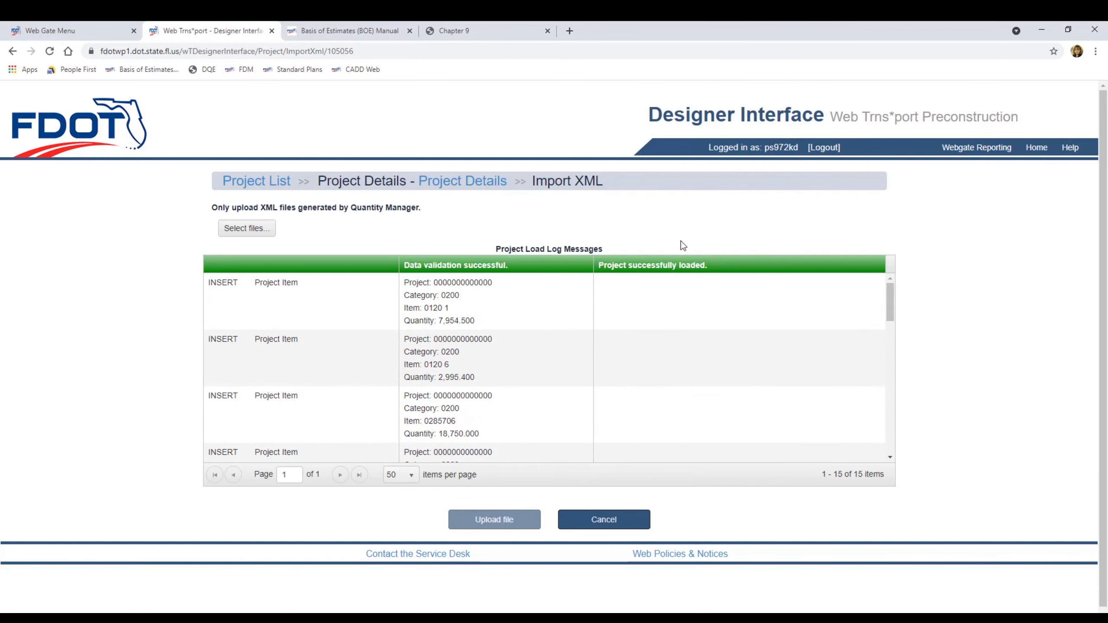
left_click(447, 187)
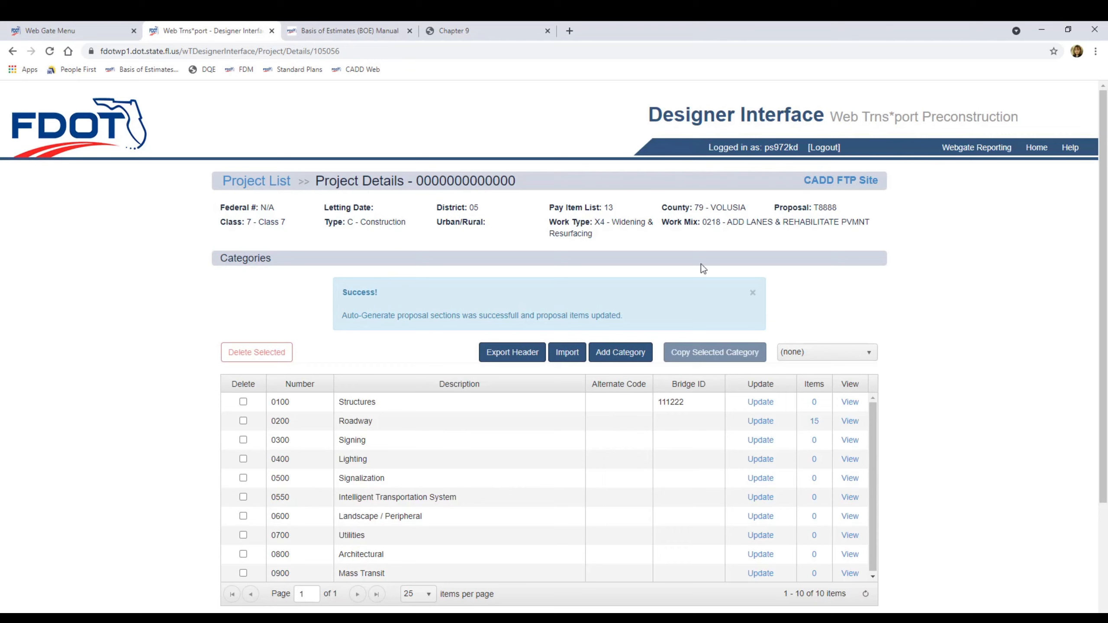
left_click(825, 149)
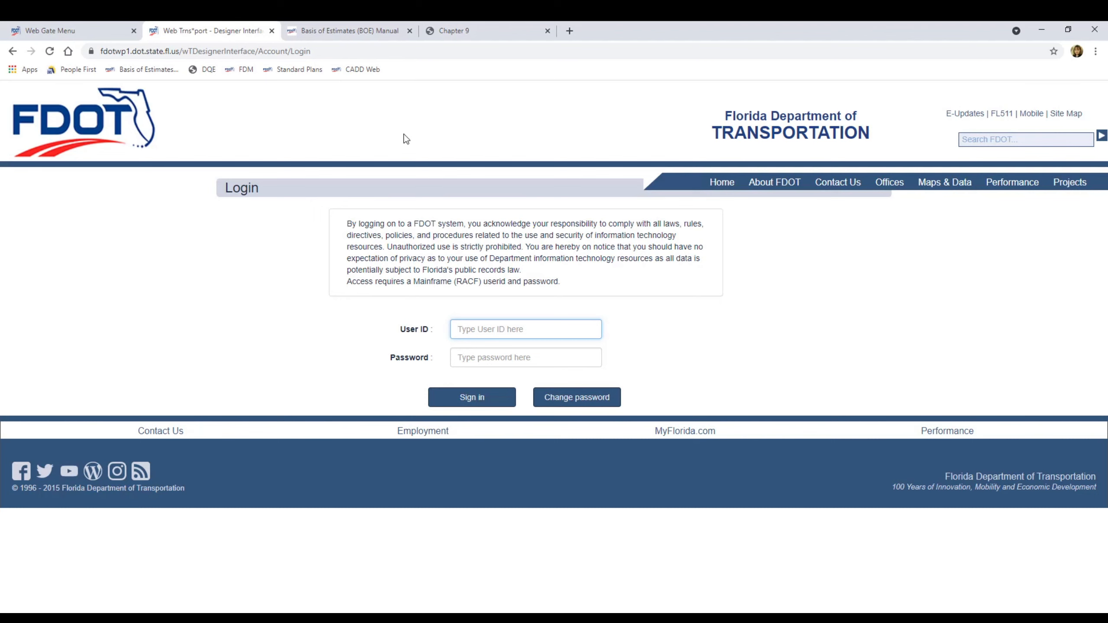
Open Webgate Reporting from the Web Gate Menu and sign in with the RACF ID and password
left_click(68, 33)
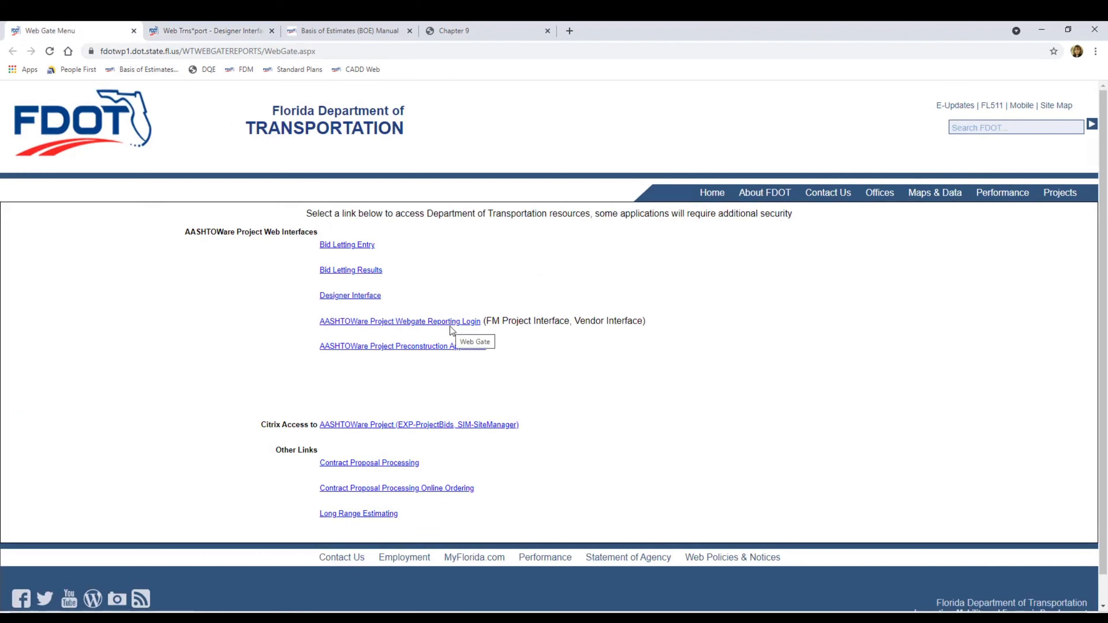
left_click(426, 323)
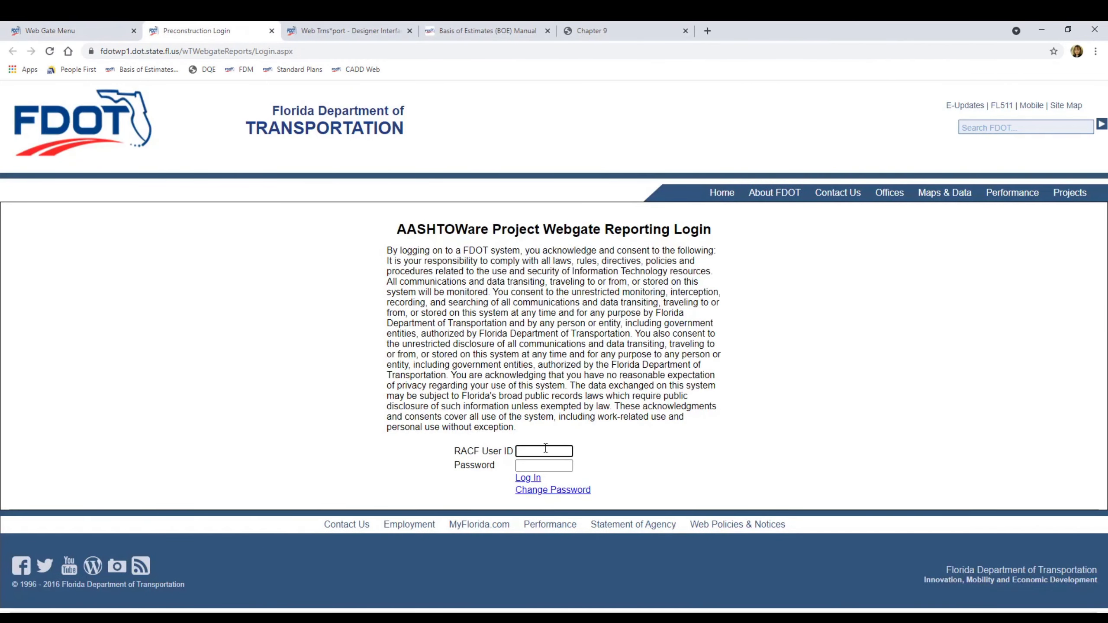
type("ps972kd")
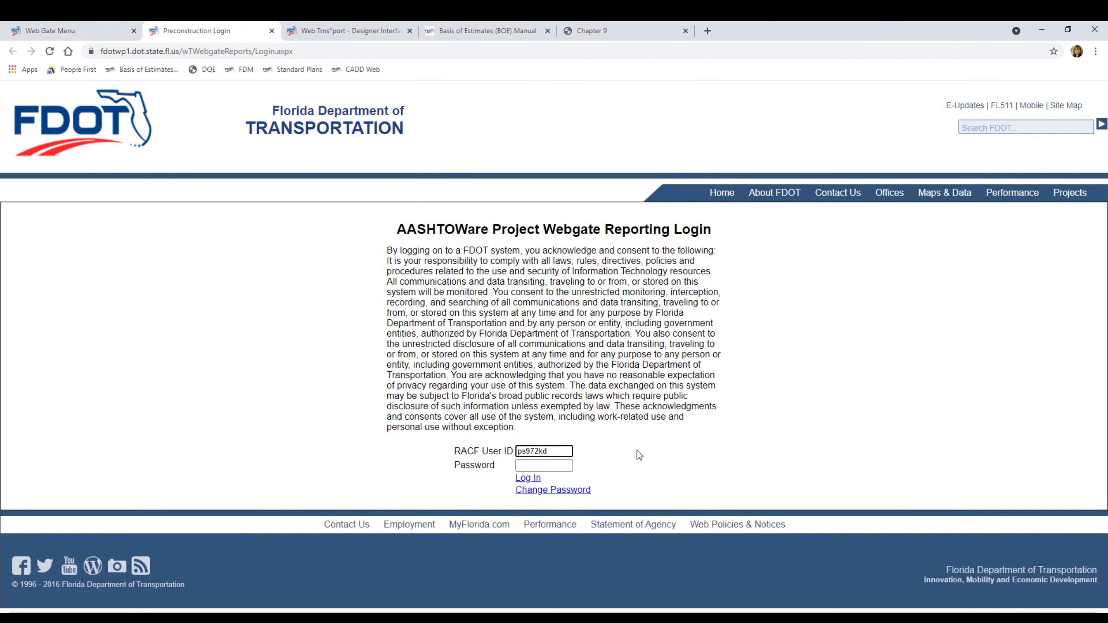
key("Tab")
type("•••••")
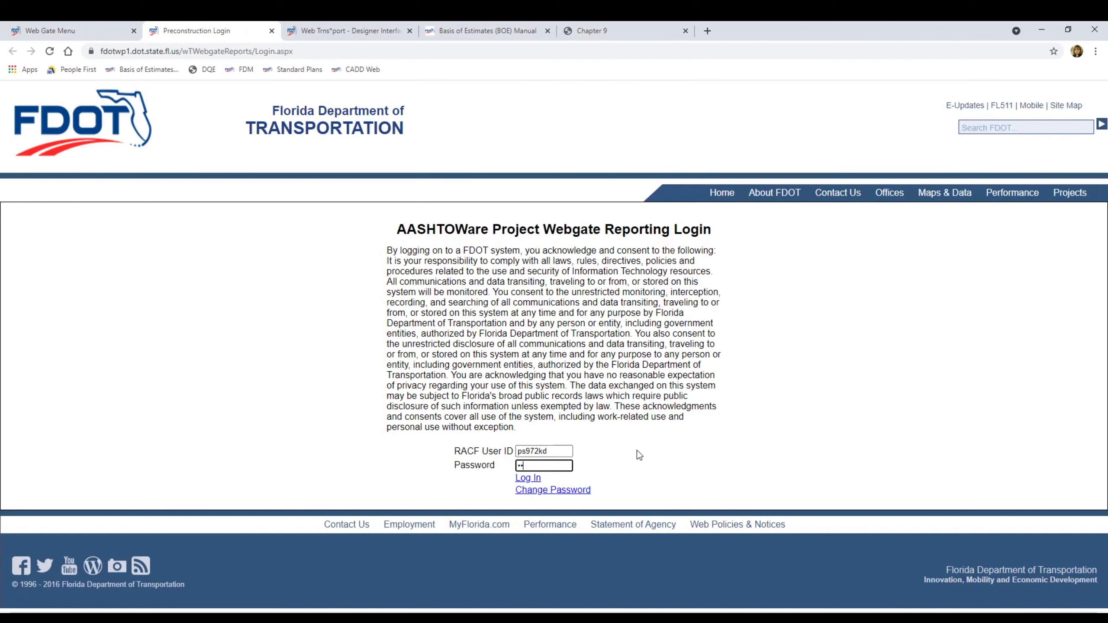
type("•••")
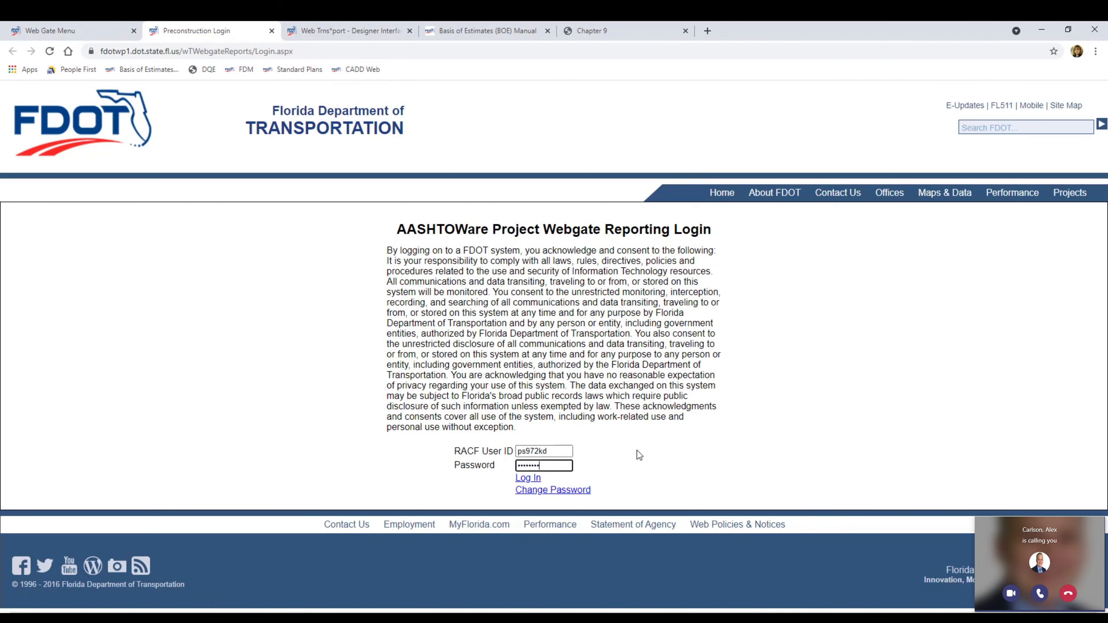
left_click(523, 478)
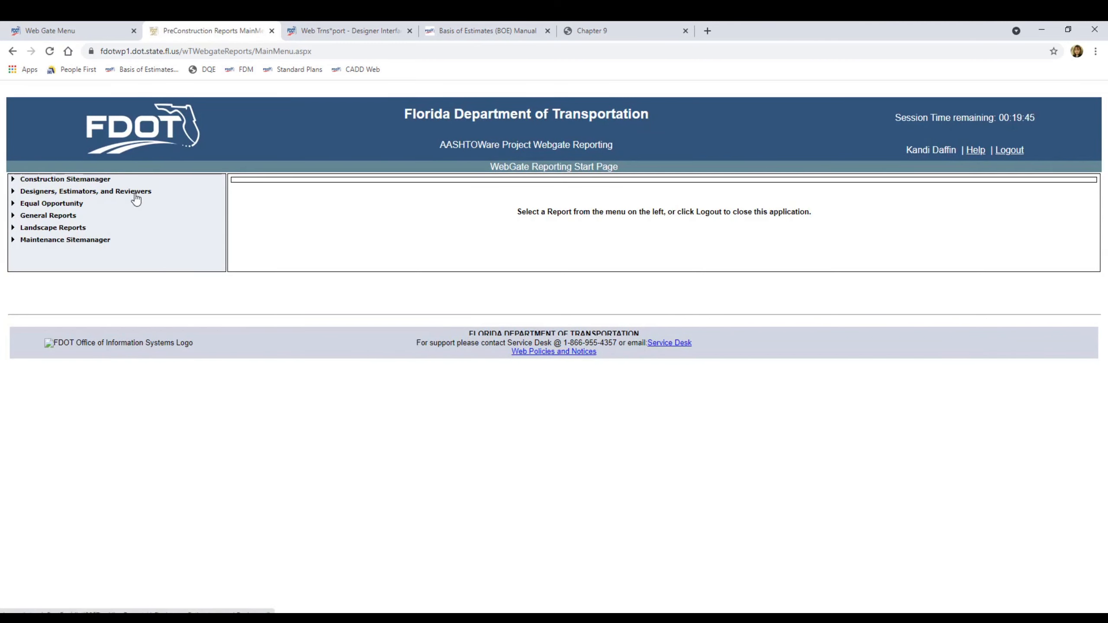
Expand Designers, Estimators, and Reviewers and open the Project Edit Report parameter page
left_click(13, 193)
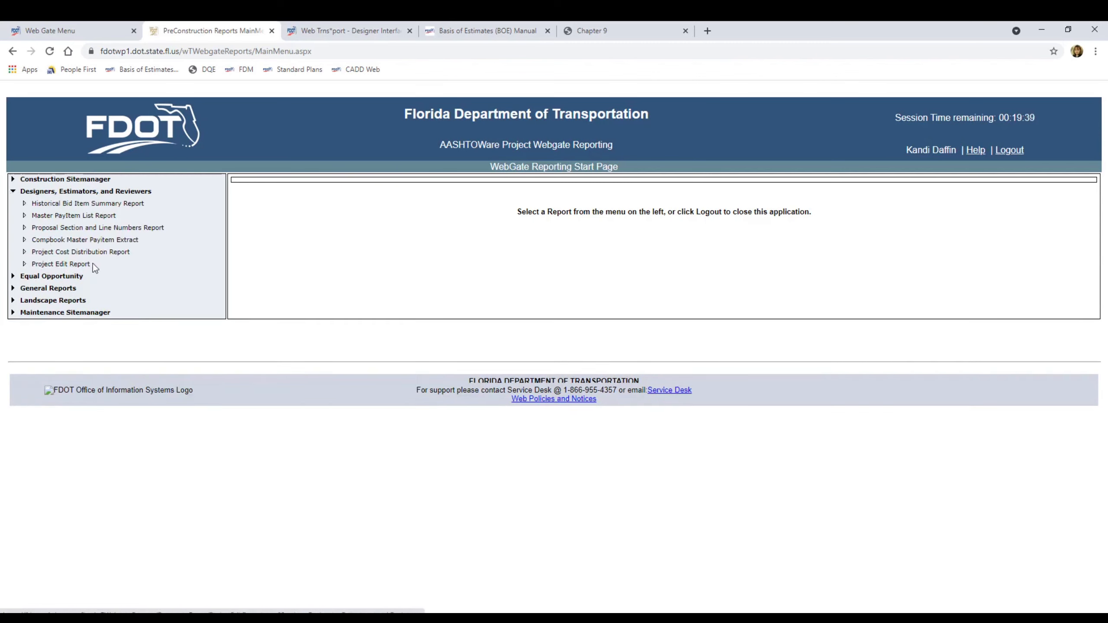
left_click(79, 264)
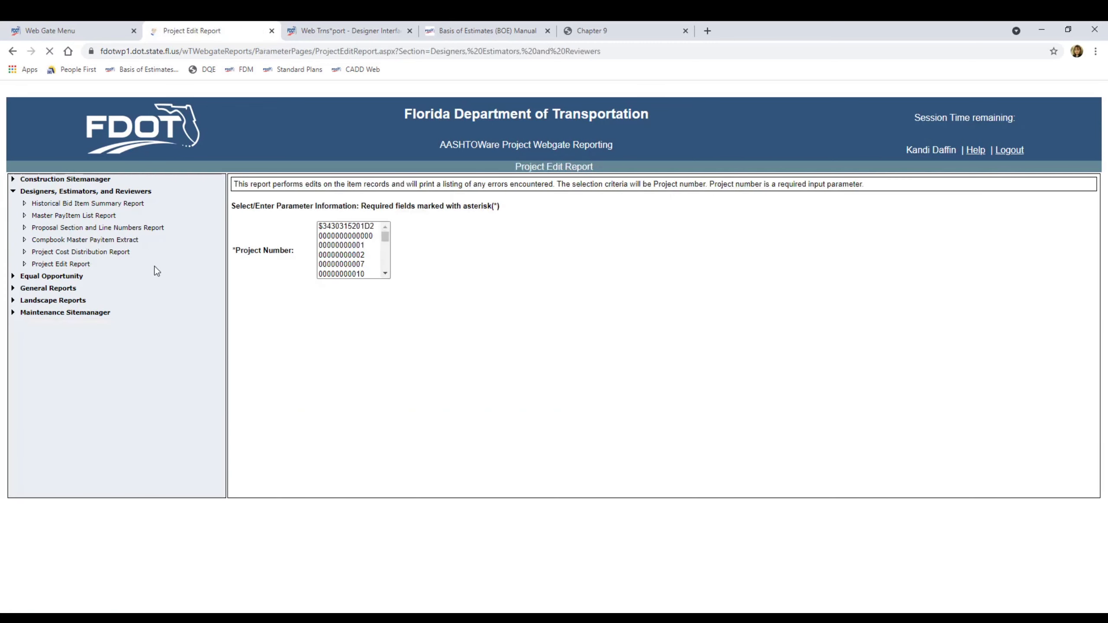
left_click(386, 238)
mouse_move(386, 246)
left_mouse_down()
mouse_move(387, 258)
mouse_move(383, 226)
left_mouse_up()
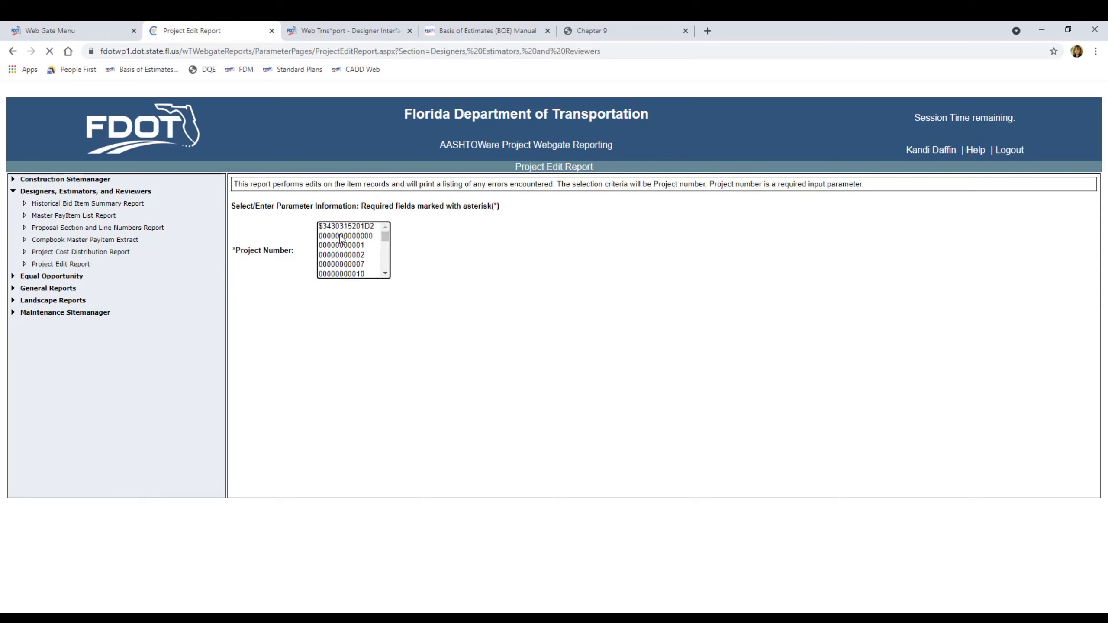
left_click(371, 238)
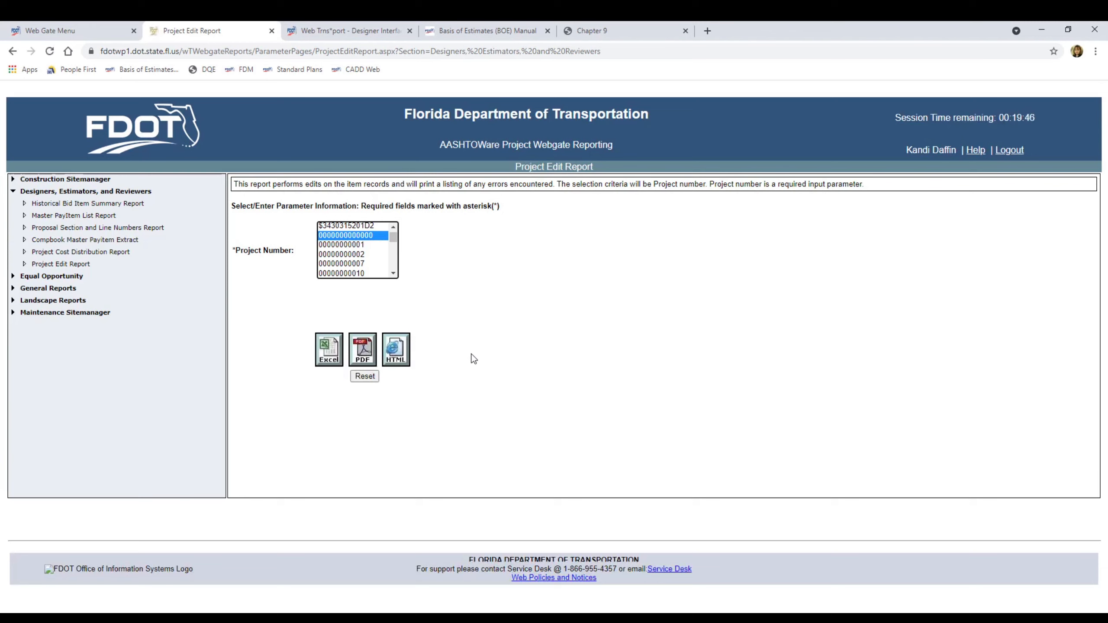
left_click(363, 354)
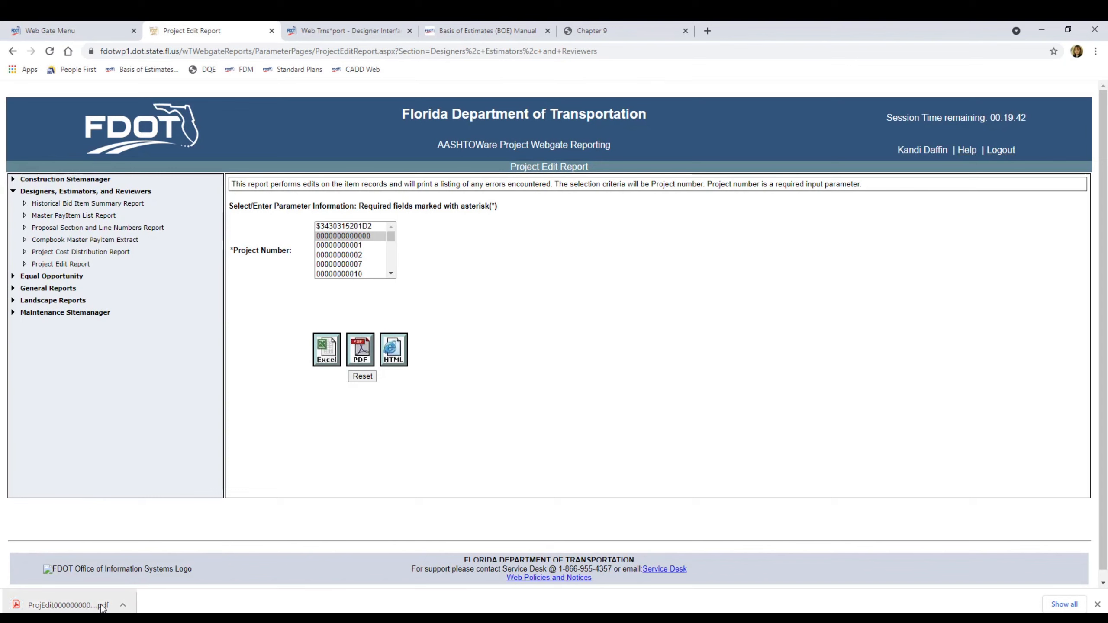
left_click(122, 606)
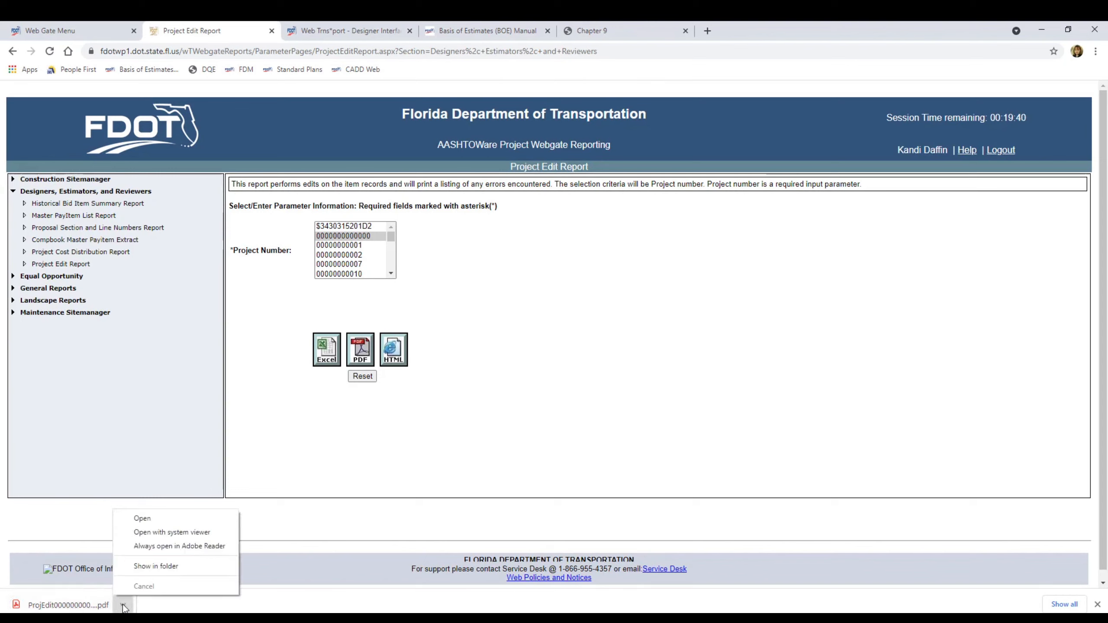
left_click(183, 567)
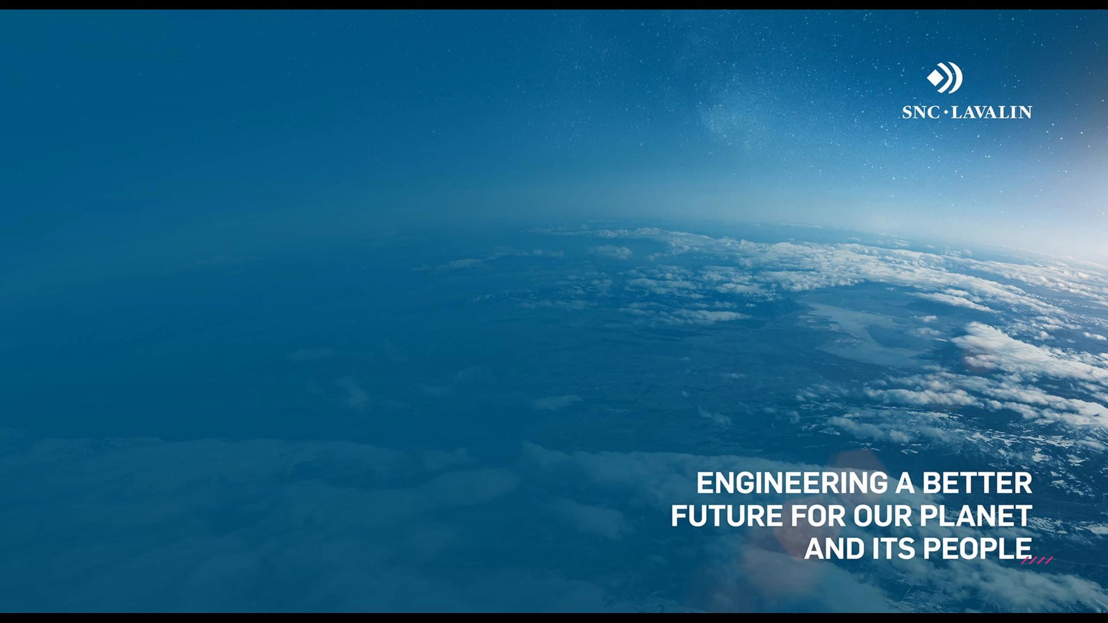
Place 25716545201.pdf on the desktop and open it in Foxit PDF Editor
left_click_drag(0, 104, 436, 264)
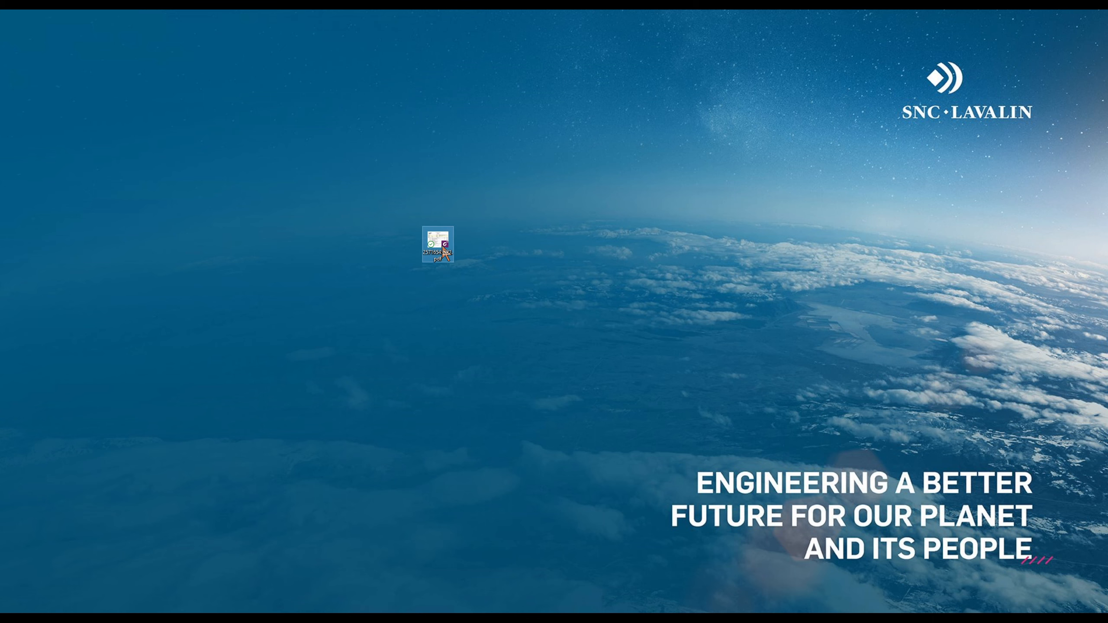
double_click(444, 253)
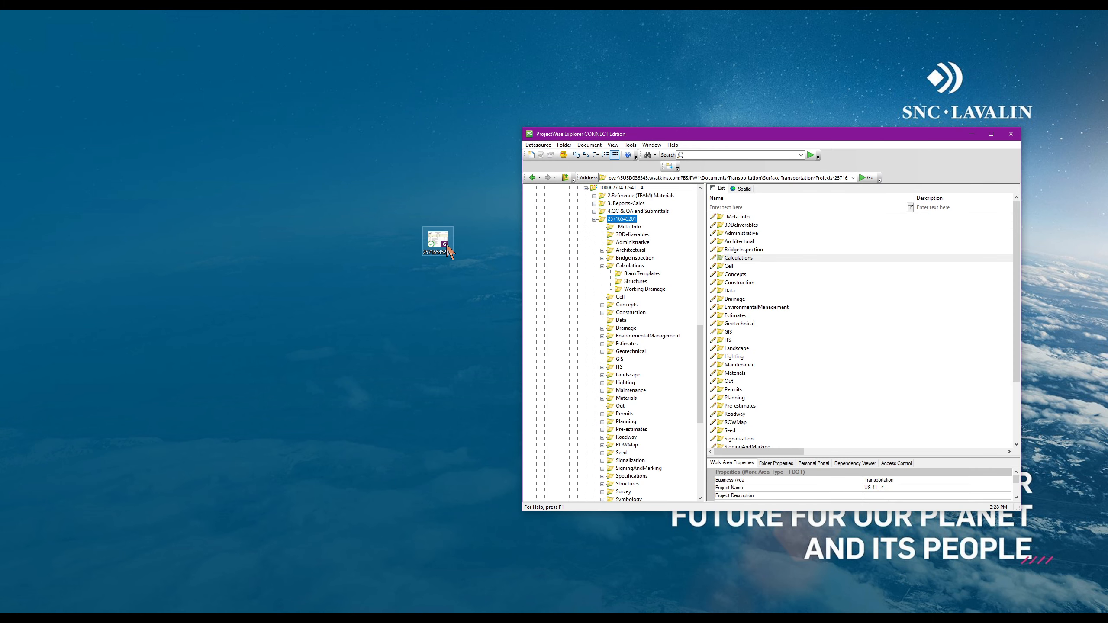
left_click_drag(449, 252, 376, 202)
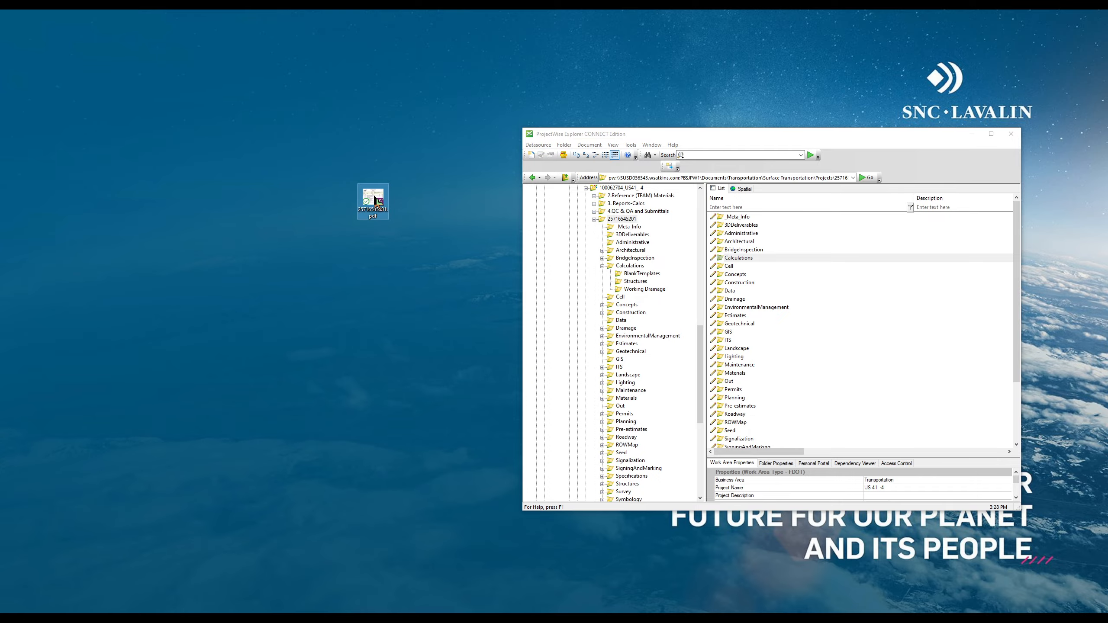
double_click(377, 202)
Review the Project Edit Report from page 1, then close Foxit
scroll(545, 298, "up", 3)
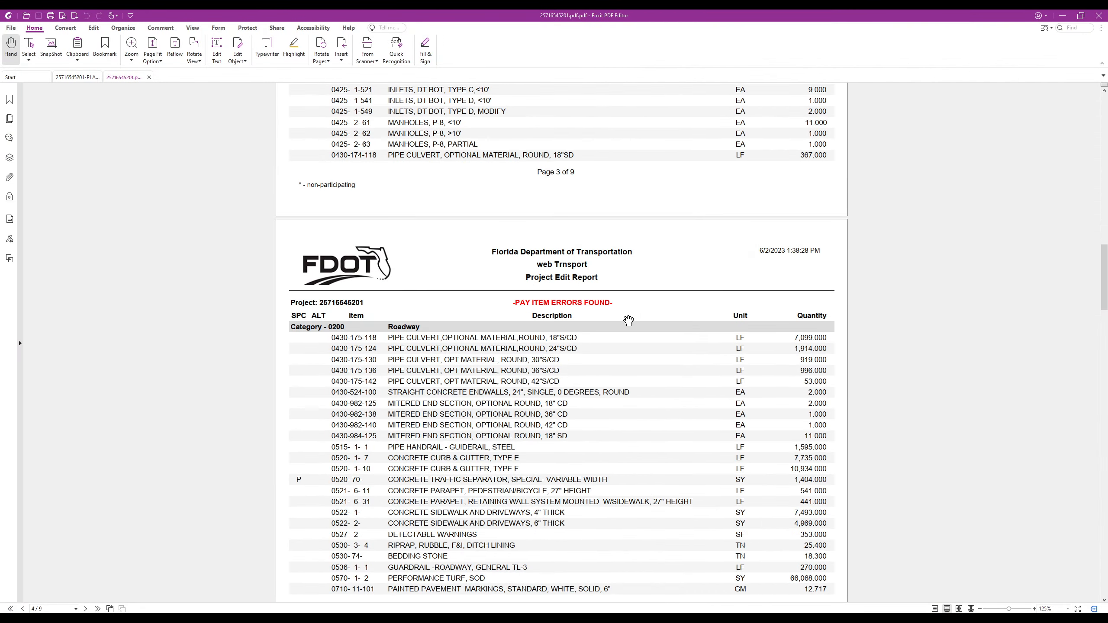
scroll(680, 333, "up", 20)
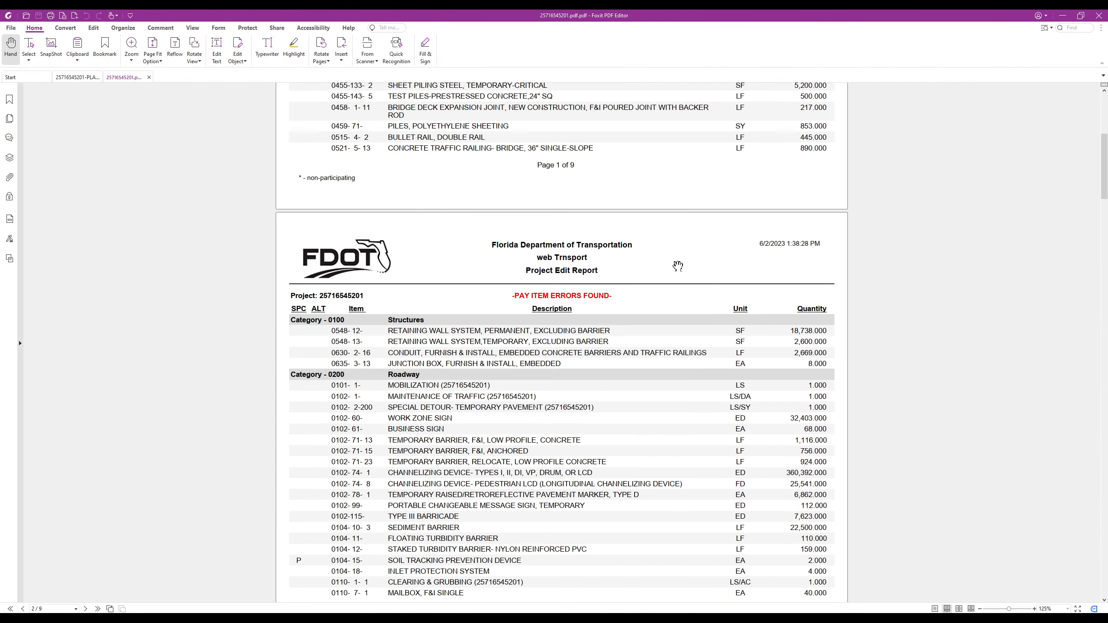
scroll(677, 266, "up", 7)
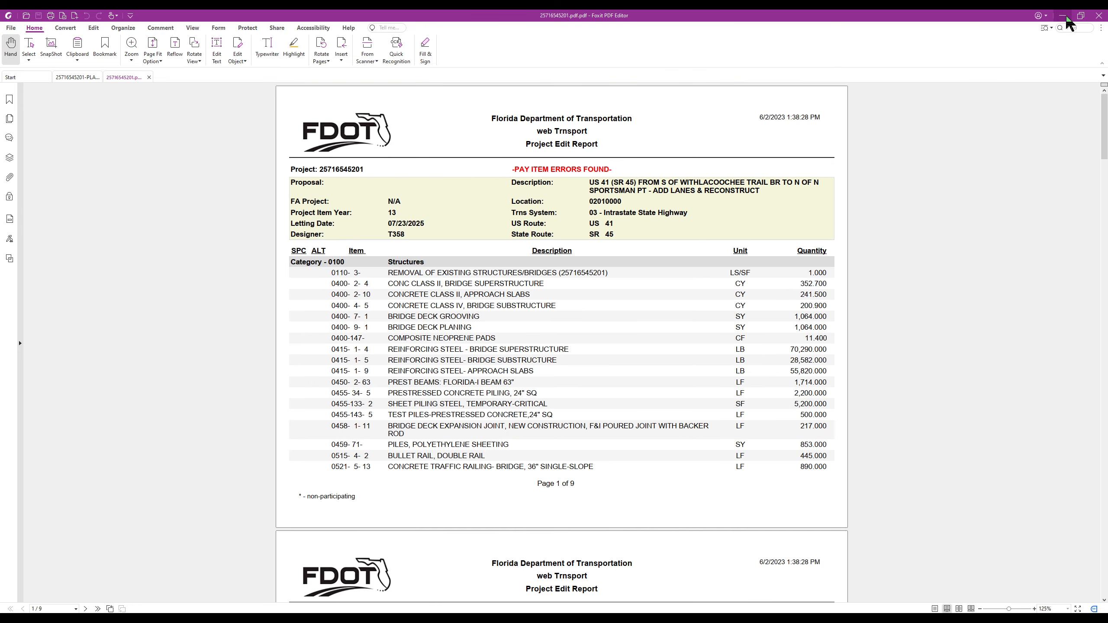
left_click(1097, 16)
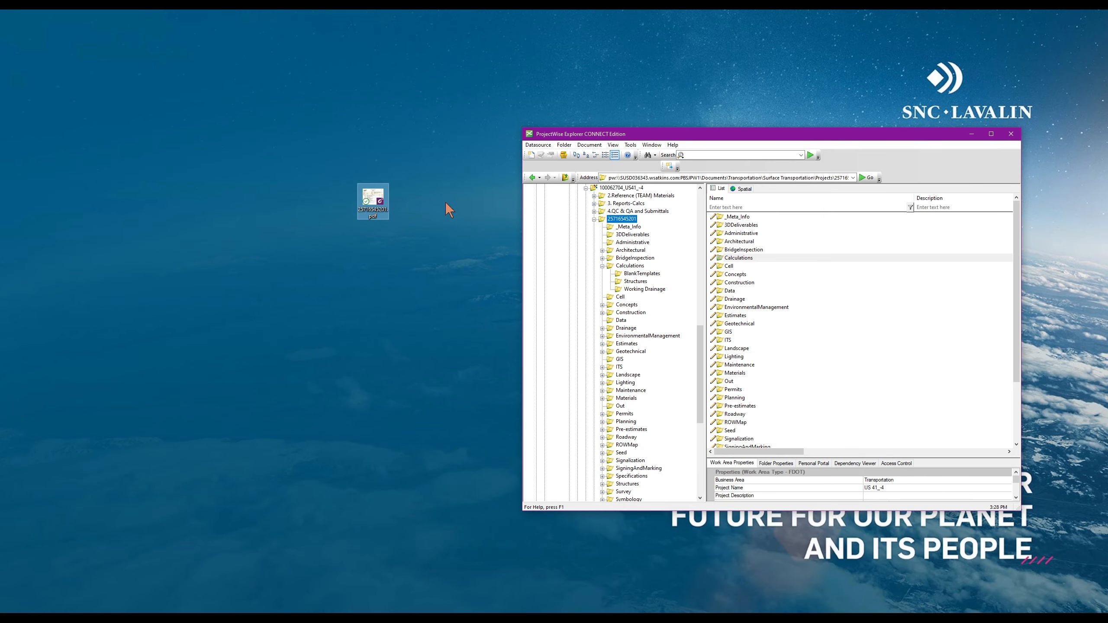
Open the Estimates folder and upload the desktop report PDF there with No Wizard
scroll(598, 223, "up", 1)
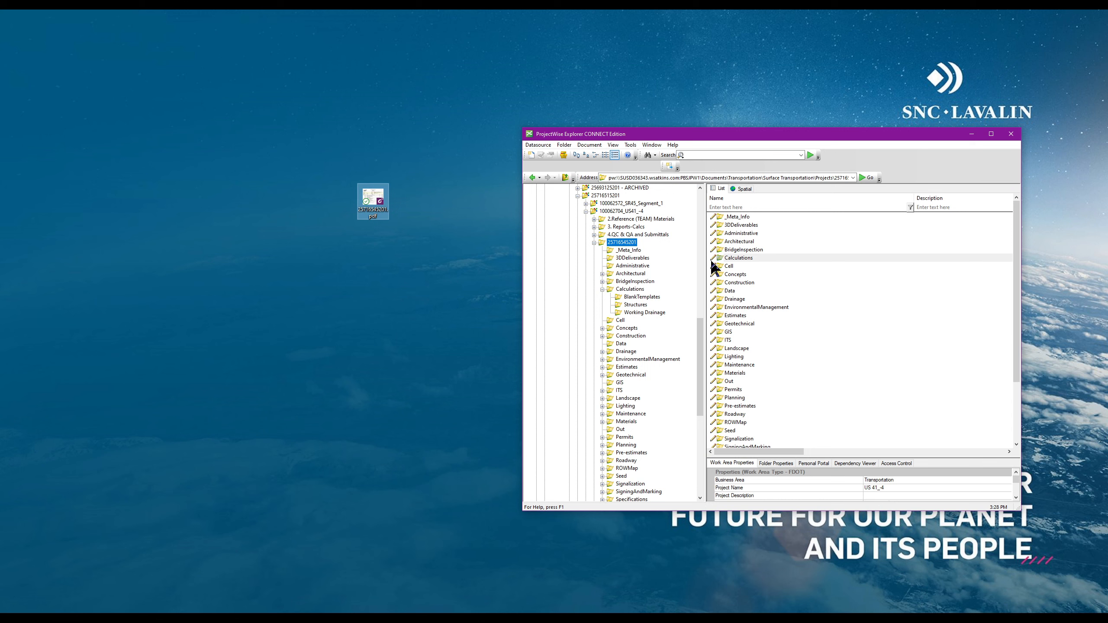
left_click(729, 317)
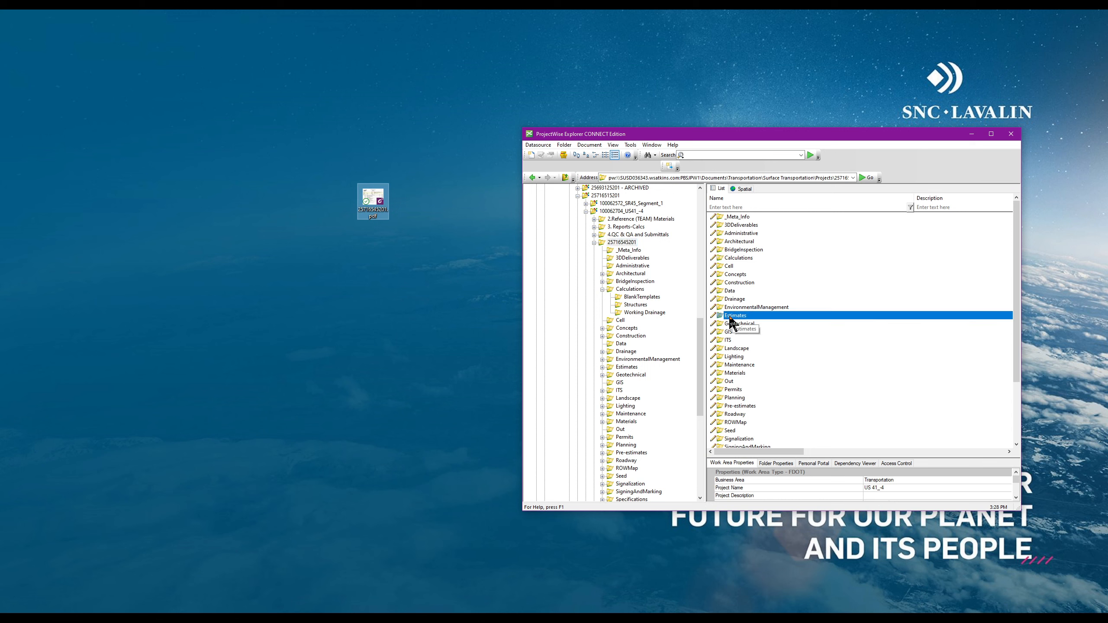
double_click(753, 317)
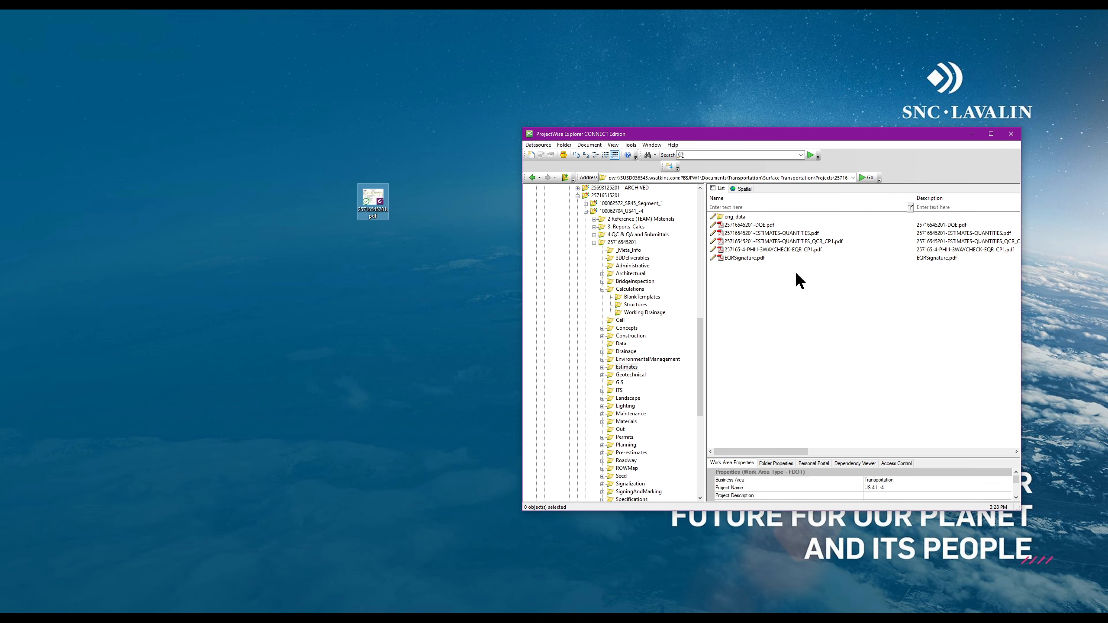
left_click_drag(371, 199, 838, 367)
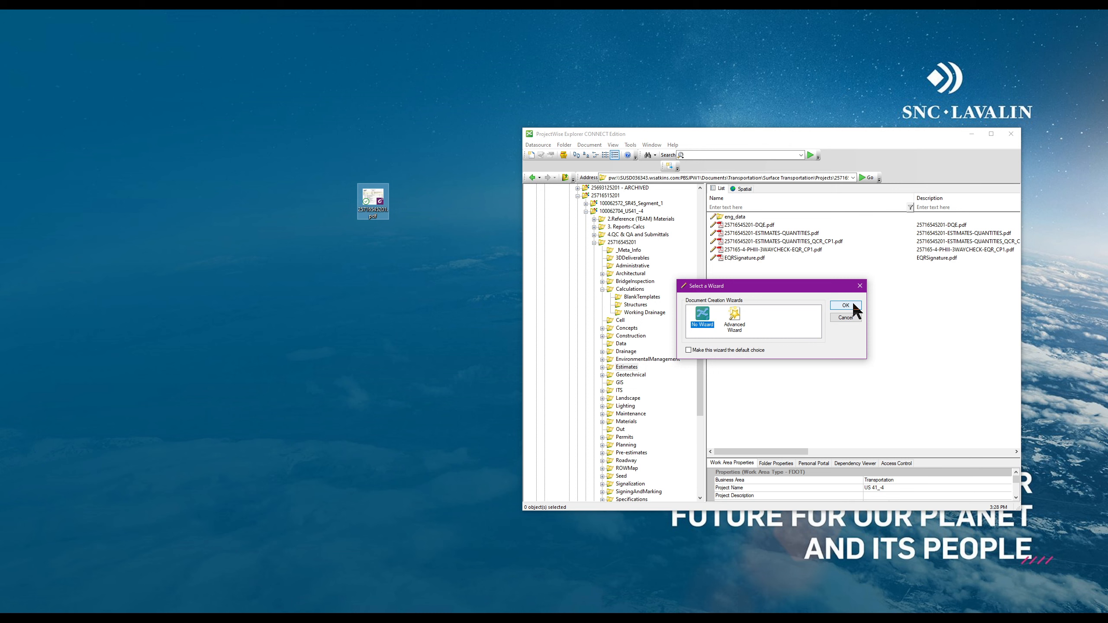
left_click(850, 304)
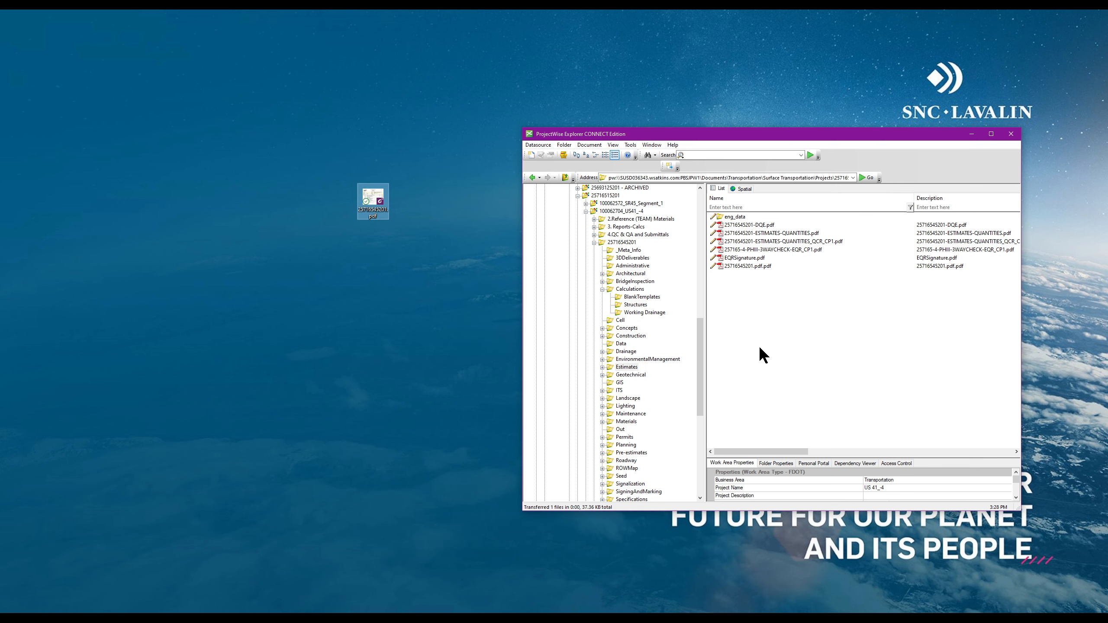
Delete the mistaken 25716545201.pdf.pdf upload from Estimates, leaving the original five PDFs
left_click(764, 227)
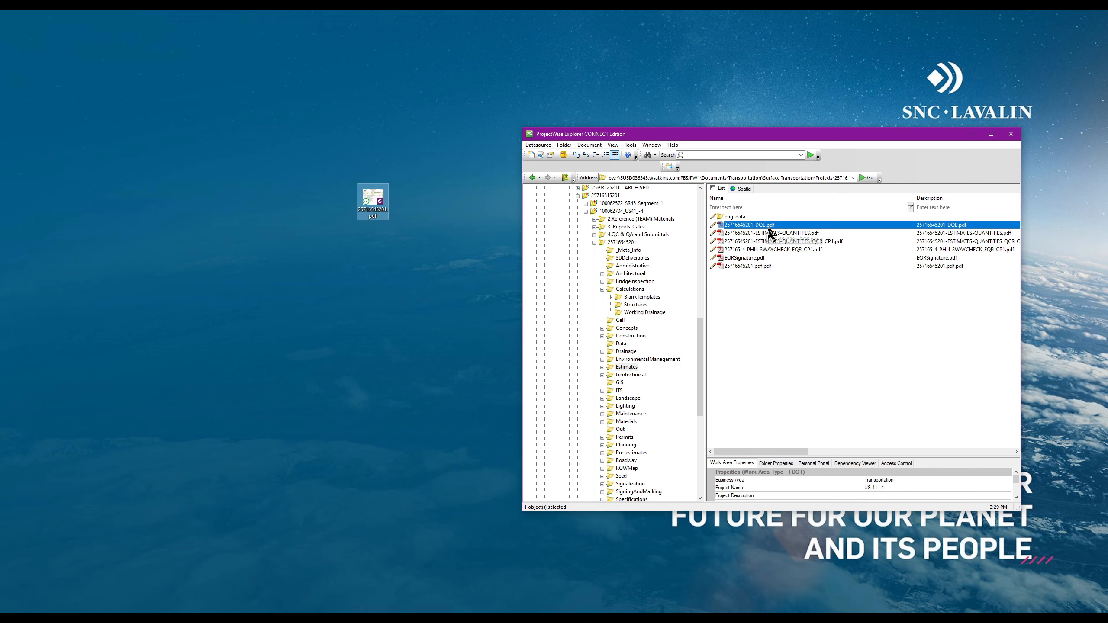
left_click(751, 266)
right_click(754, 265)
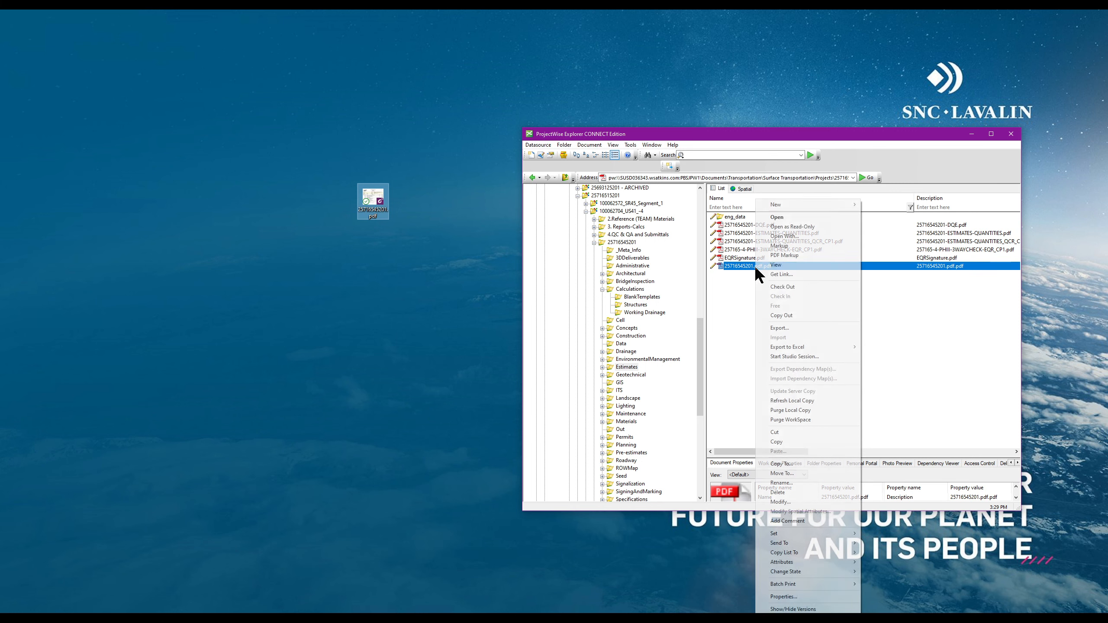
left_click(789, 491)
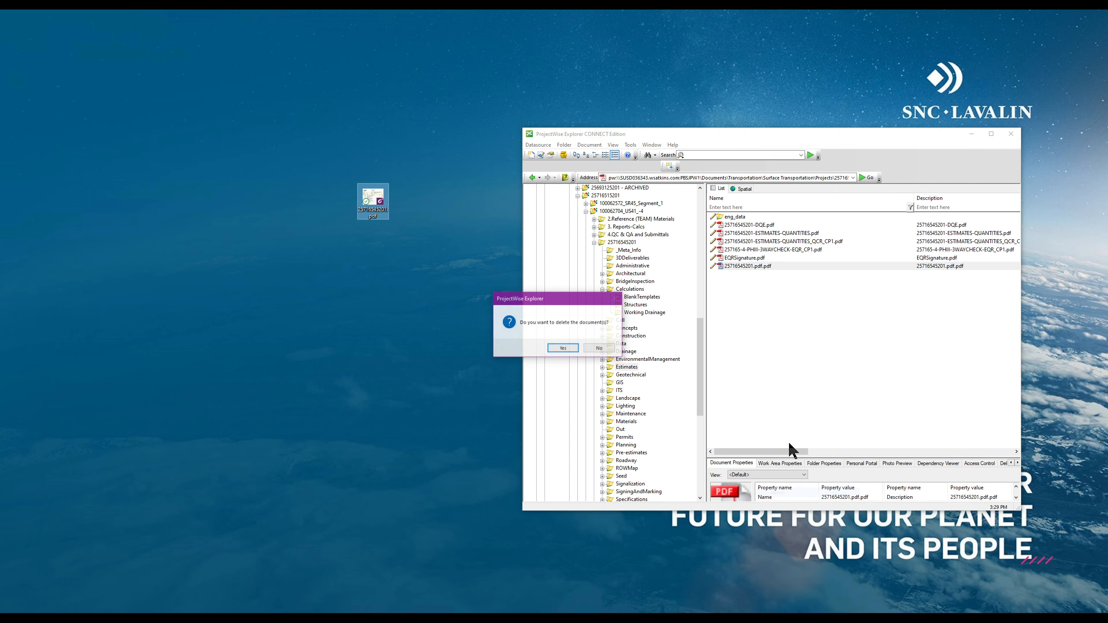
left_click(562, 348)
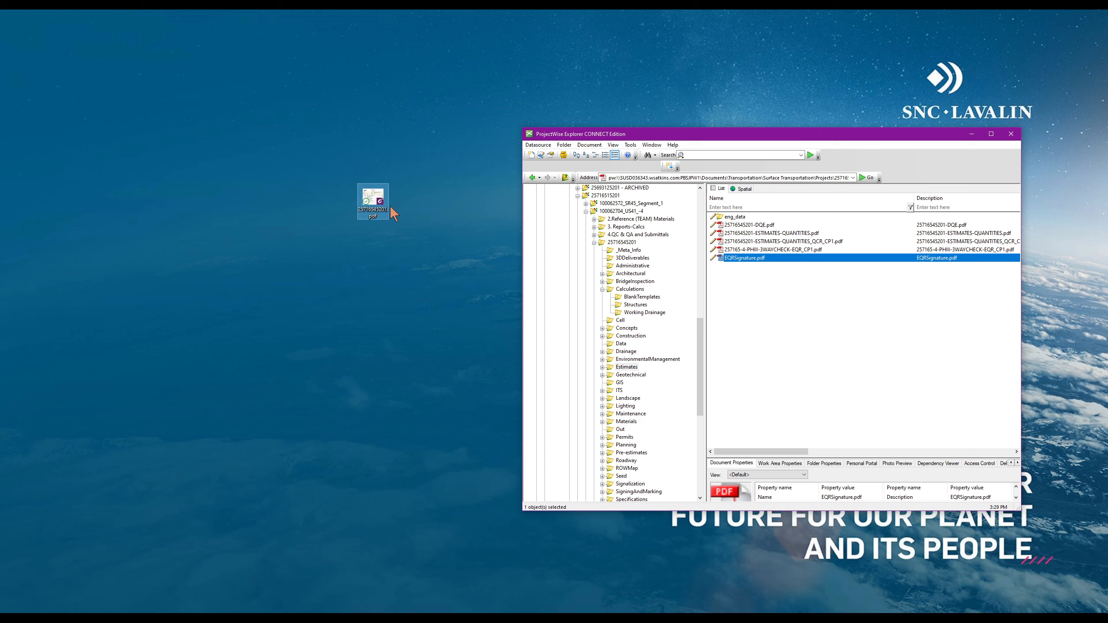
left_click(373, 218)
double_click(615, 242)
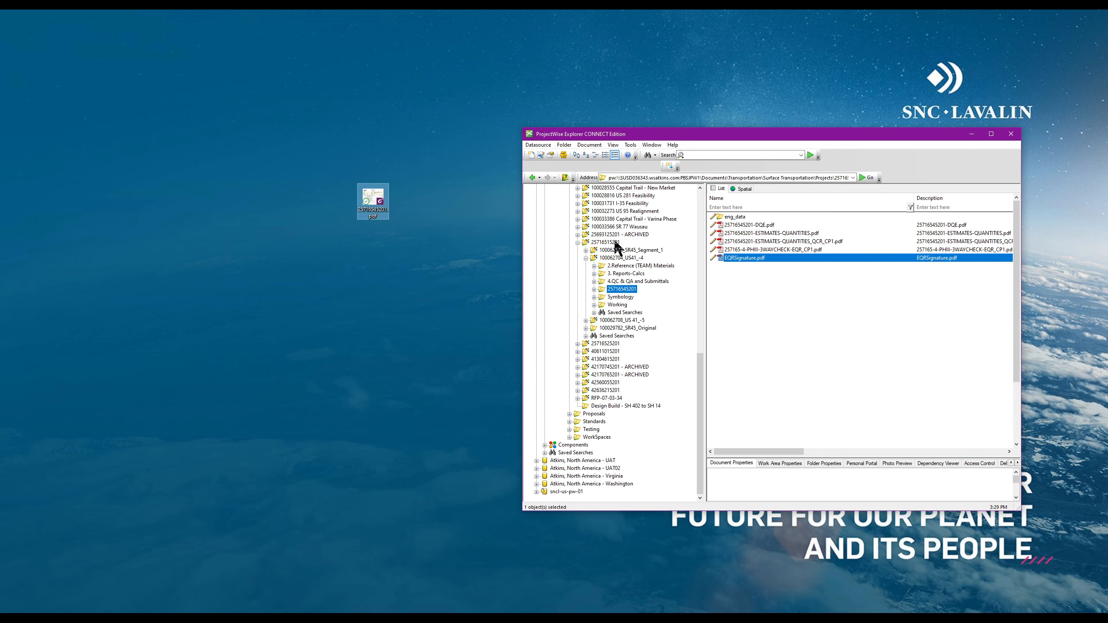
double_click(620, 290)
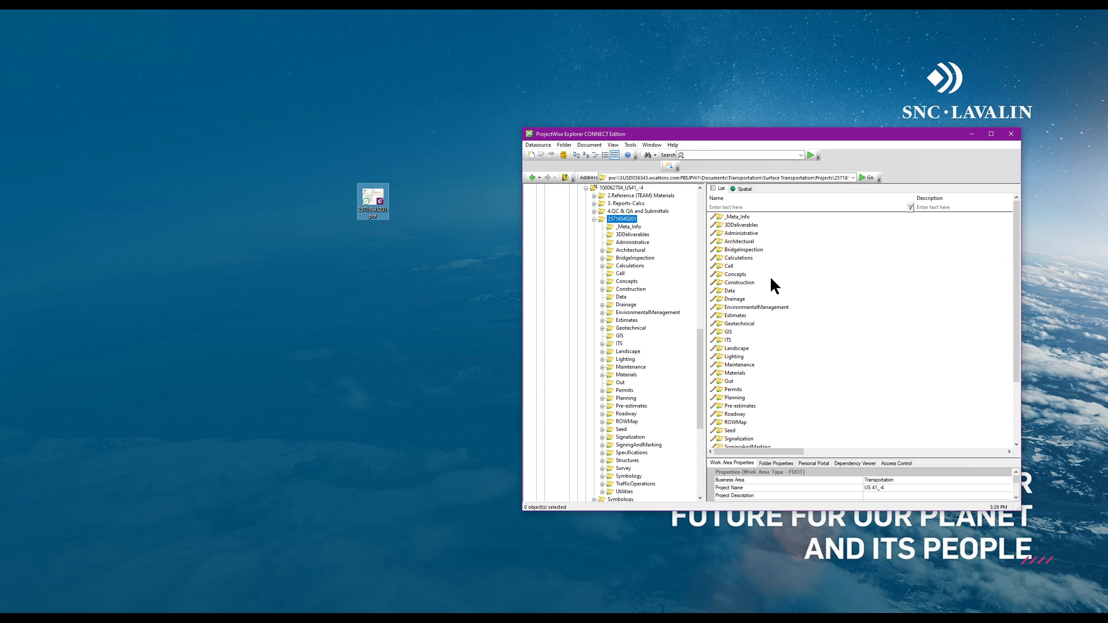
double_click(743, 258)
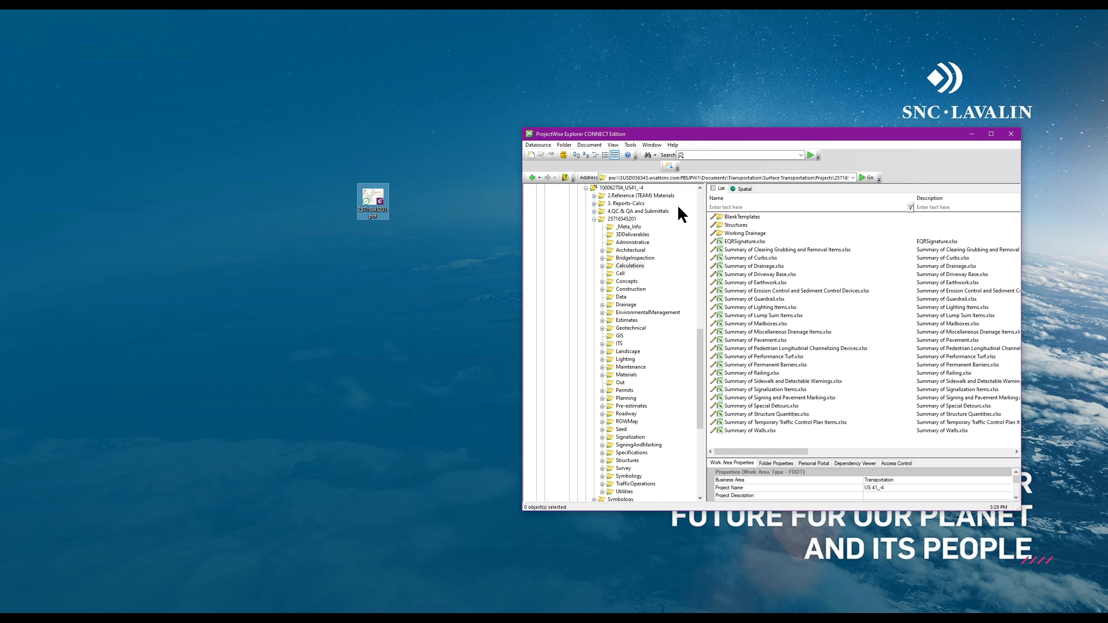
left_click(565, 176)
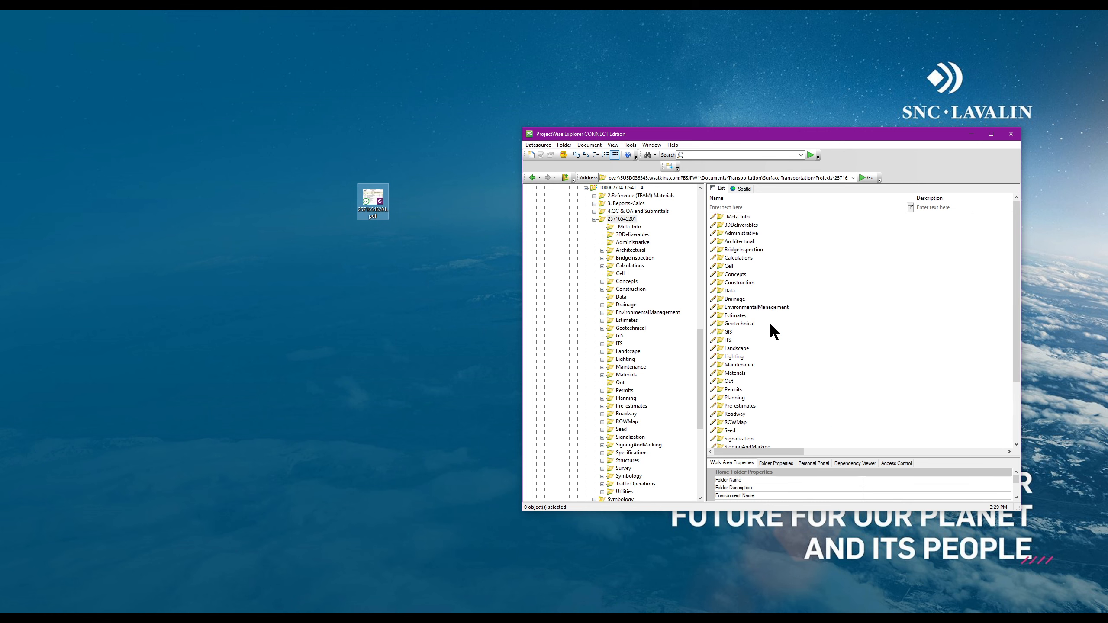
double_click(737, 413)
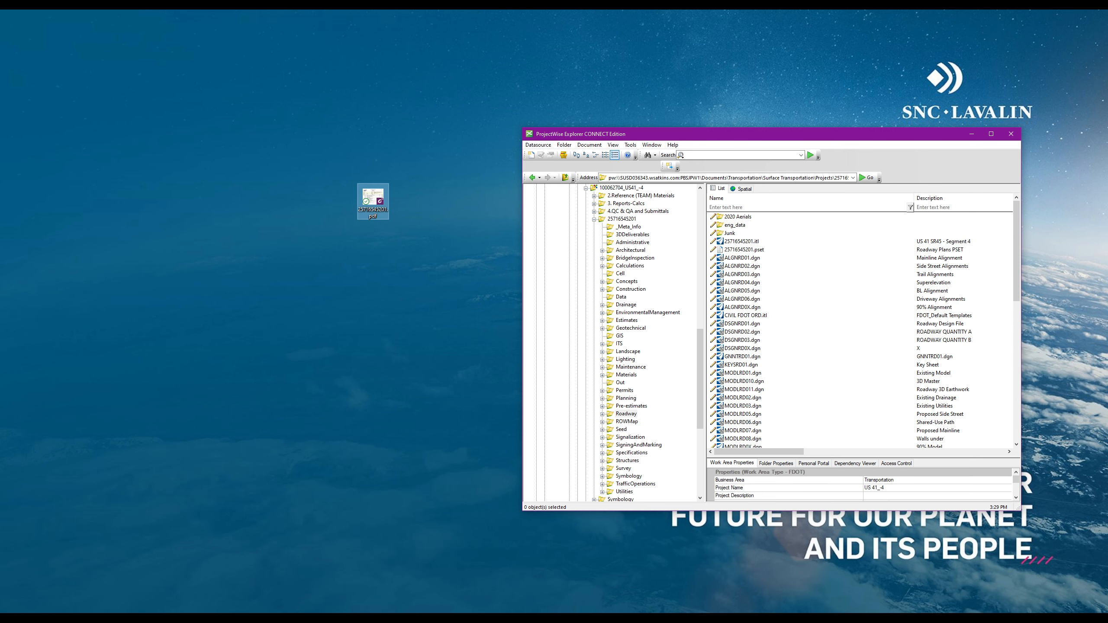
left_click(209, 588)
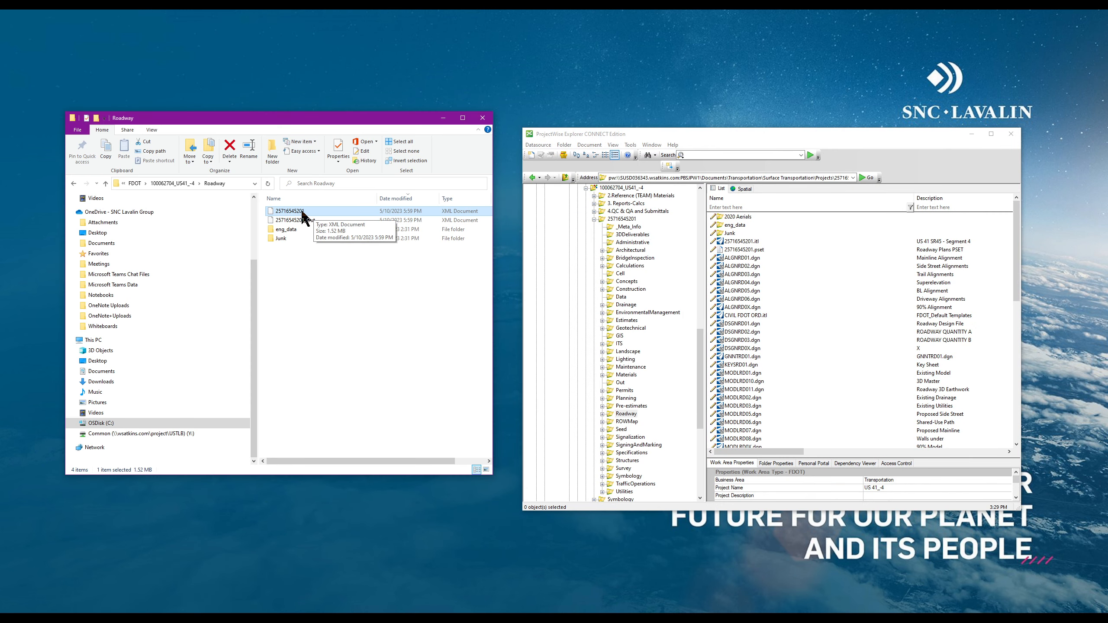
mouse_move(302, 211)
left_mouse_down()
mouse_move(333, 213)
mouse_move(304, 219)
left_mouse_up()
left_click(317, 220)
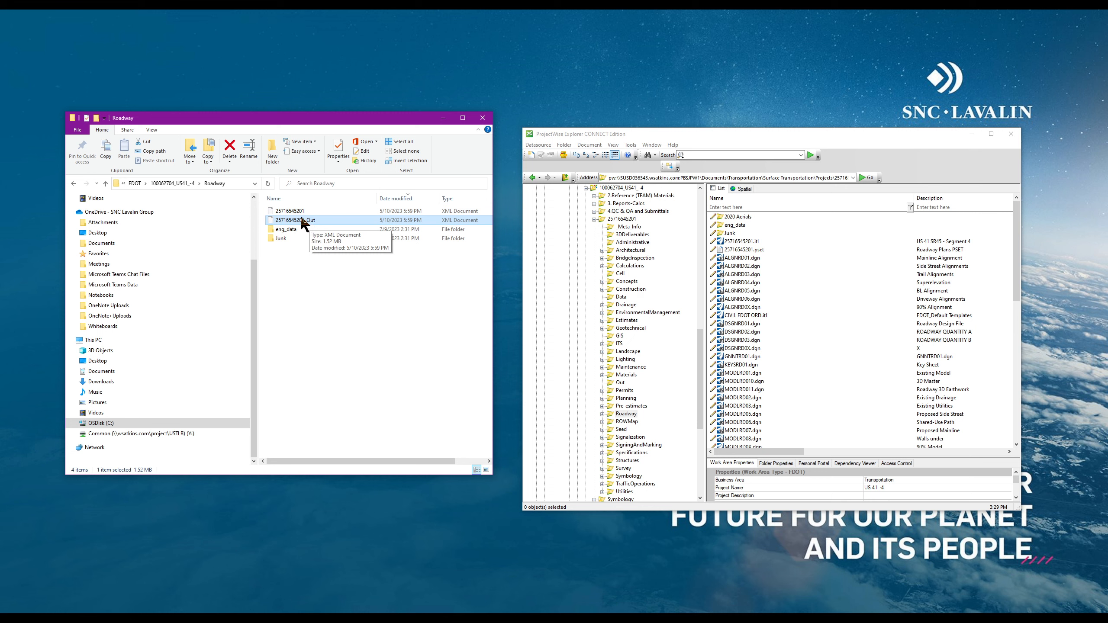
left_click(323, 209, "ctrl")
left_click_drag(322, 209, 332, 226)
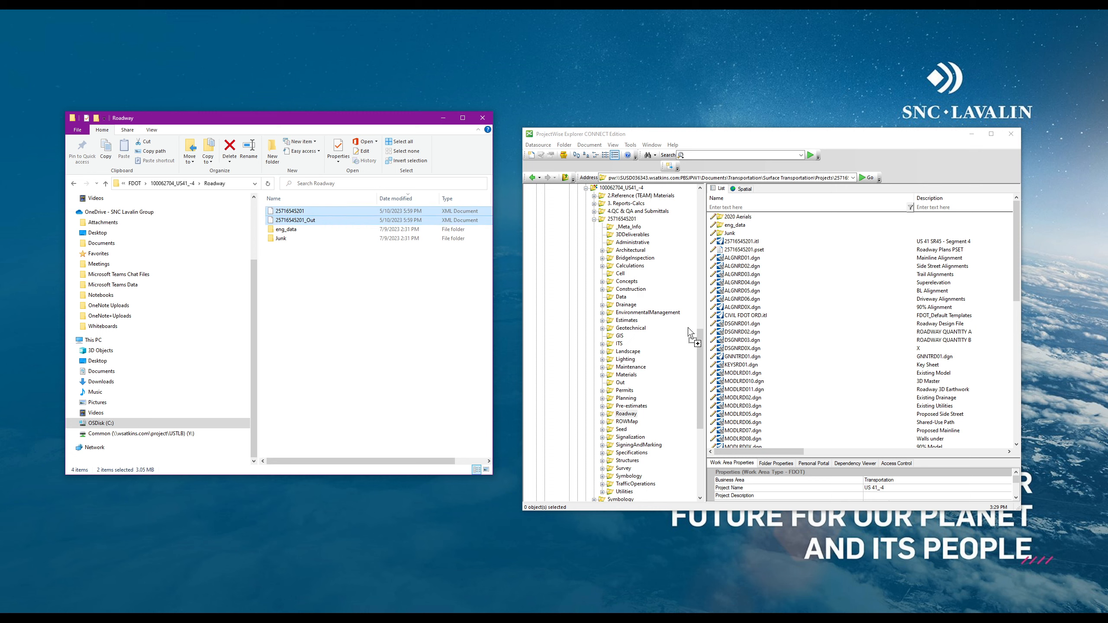
left_click_drag(841, 375, 844, 374)
left_click(703, 318)
left_click(845, 305)
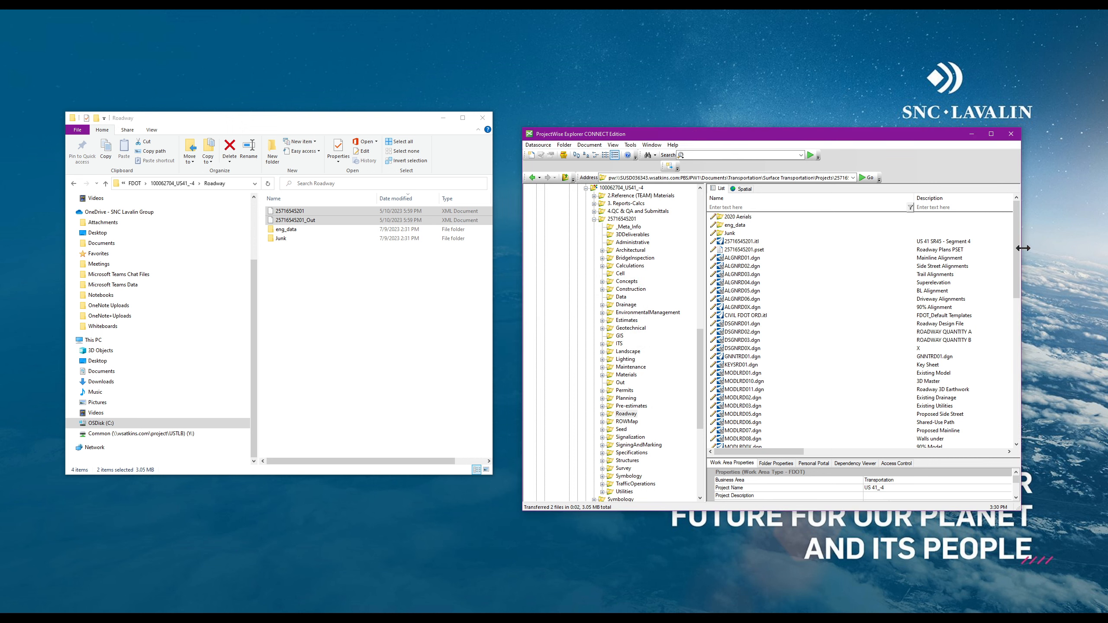
left_click_drag(1017, 243, 1026, 400)
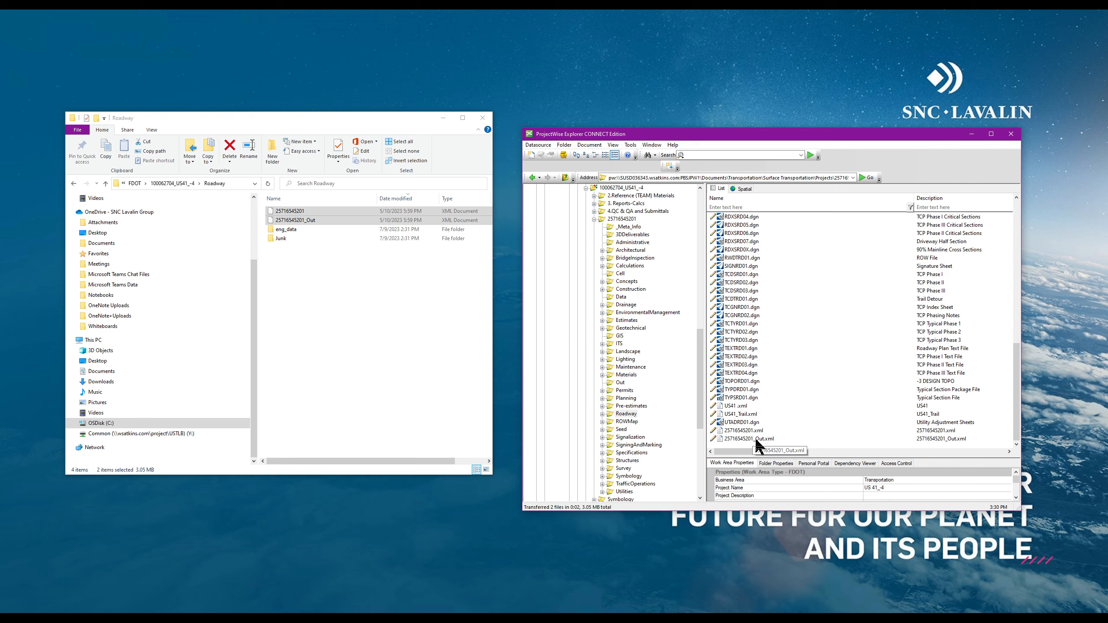
left_click(949, 431)
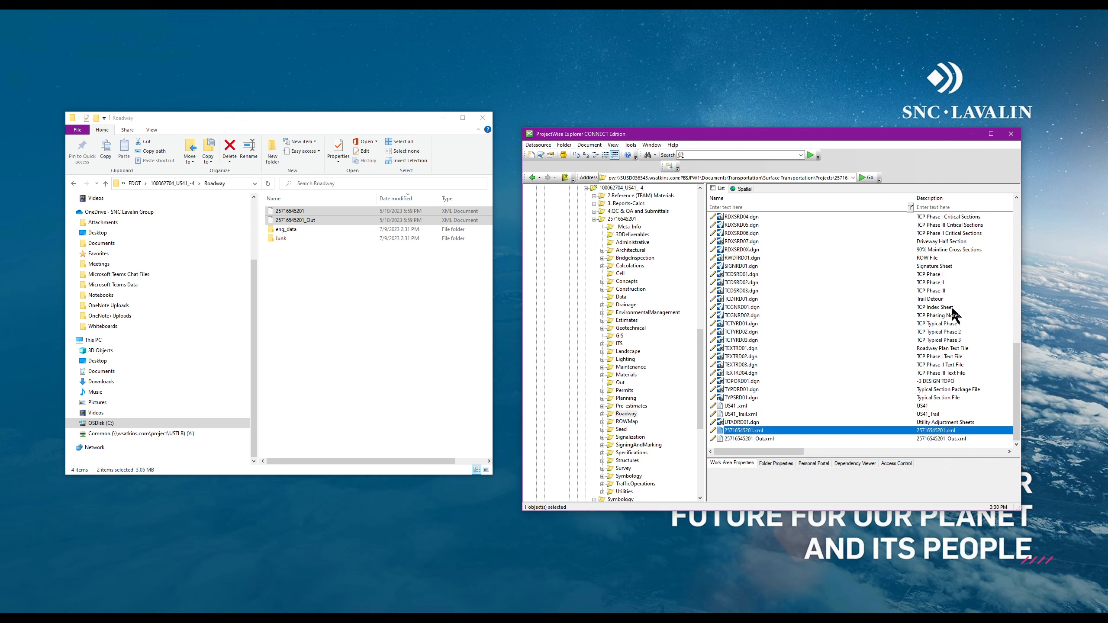
left_click(933, 438)
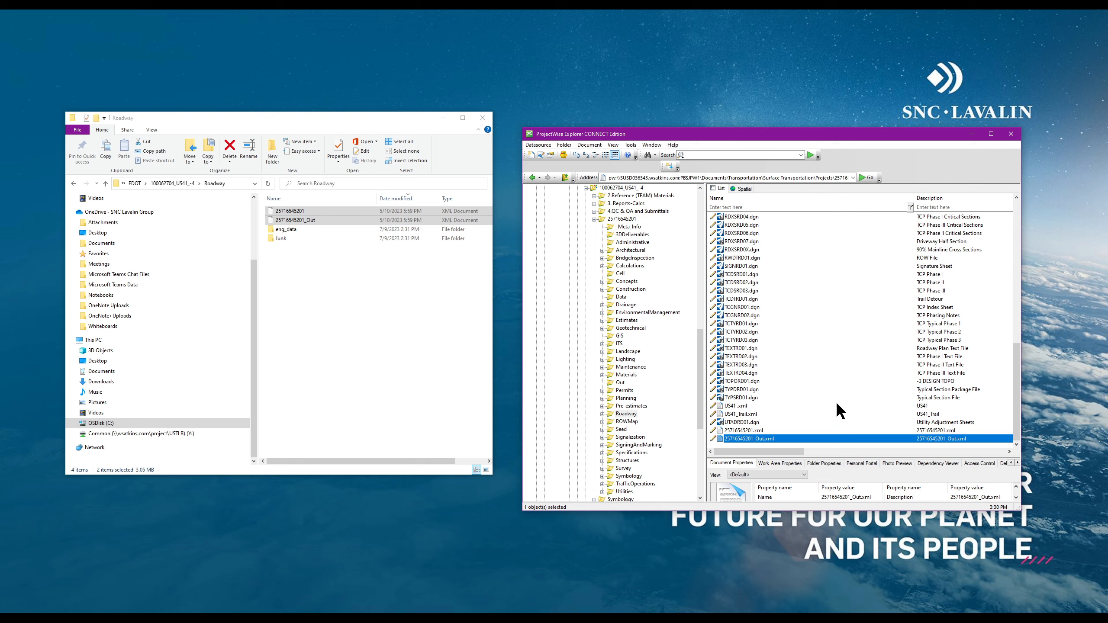
left_click(365, 340)
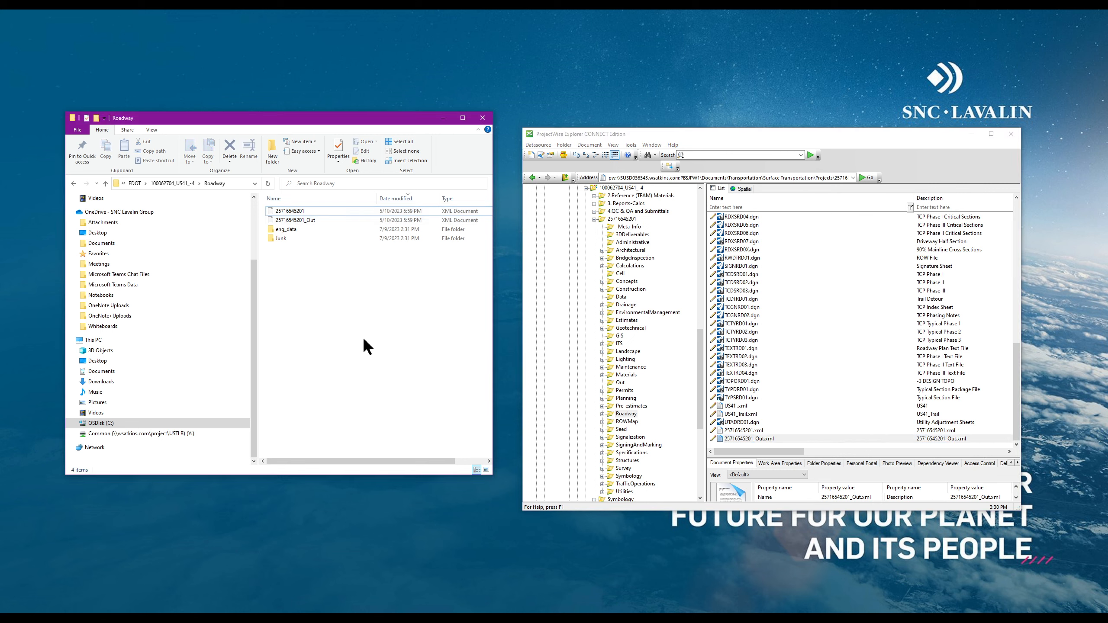